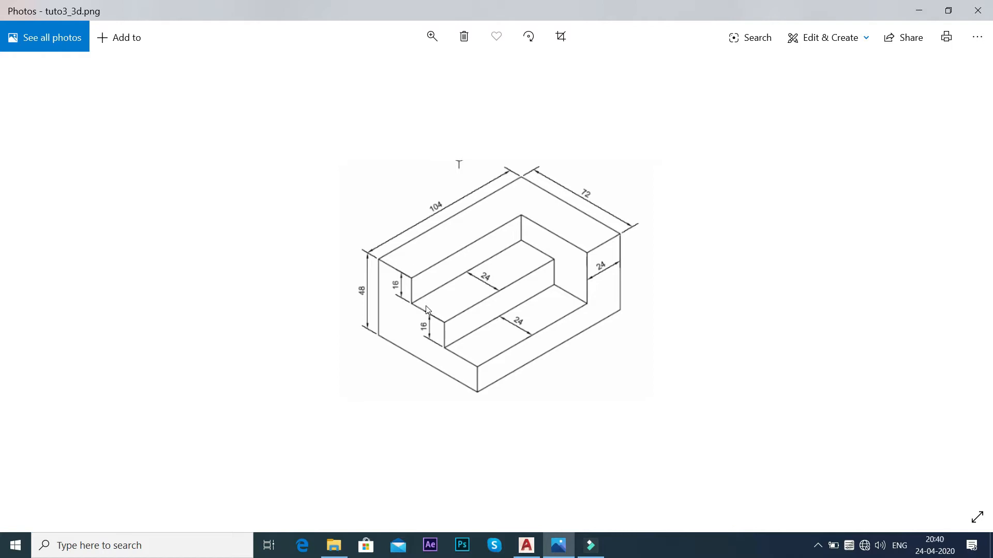
Switch to AutoCAD and set the model space limits from lower-left corner 0,0 to upper-right corner 200,200.
click(526, 545)
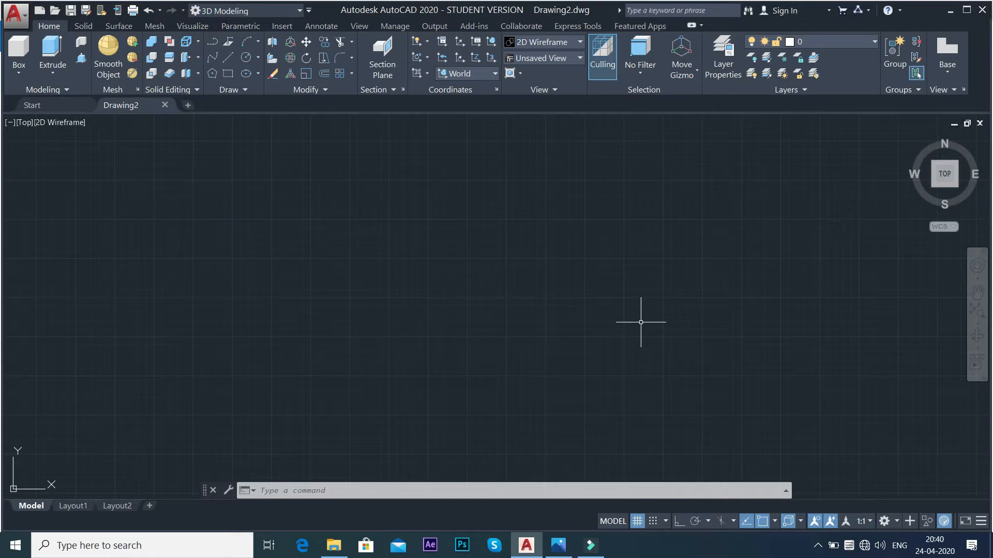
click(558, 547)
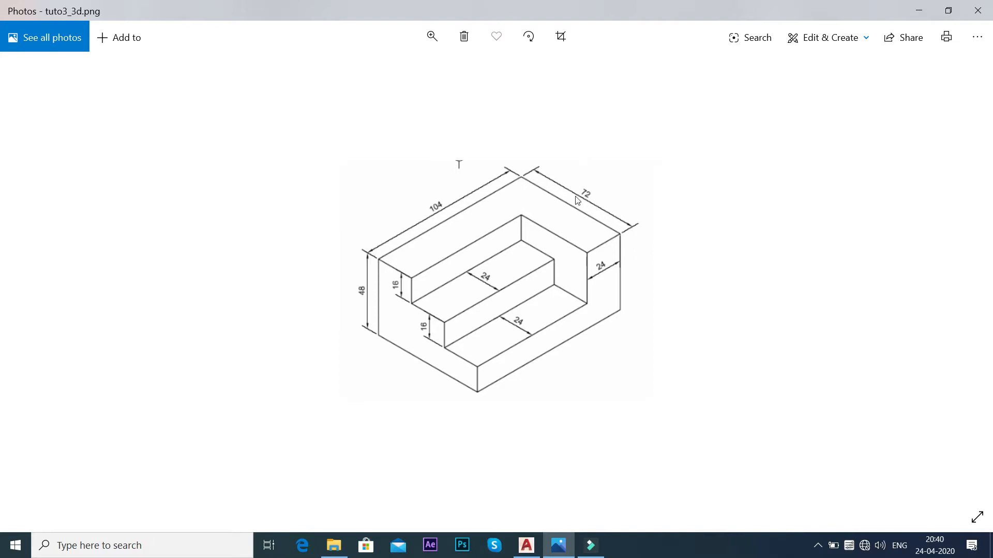
click(526, 547)
text(limits)
key(Return)
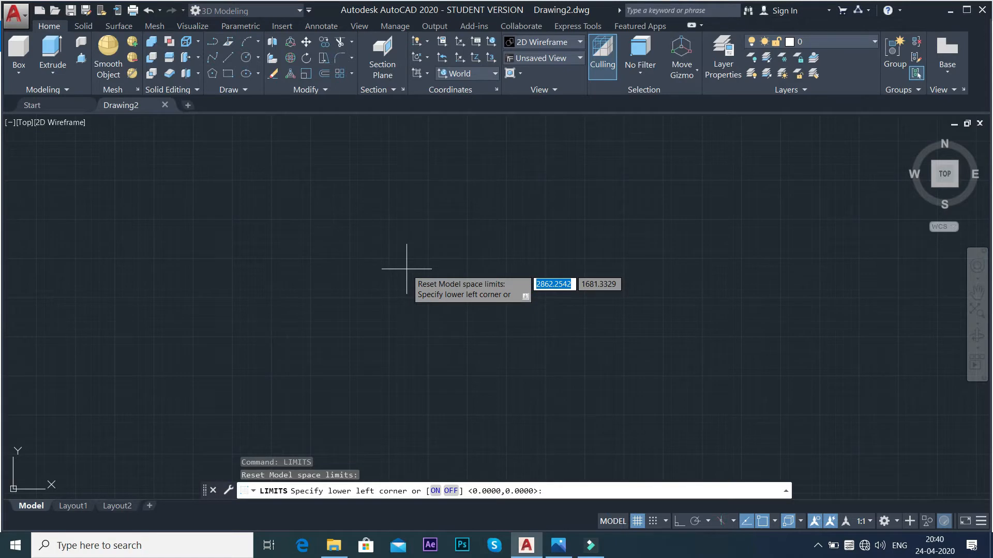
text(0,0)
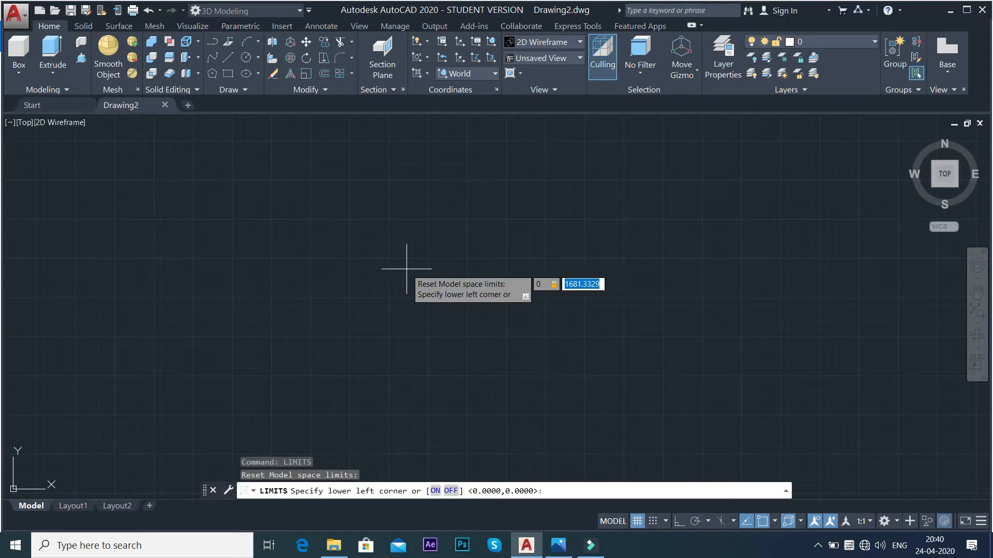
key(Return)
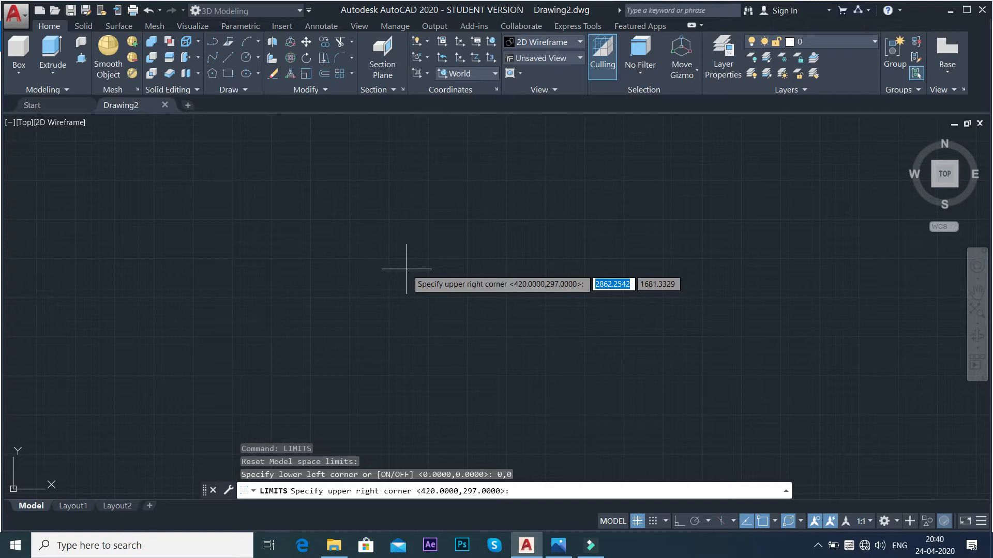
text(200)
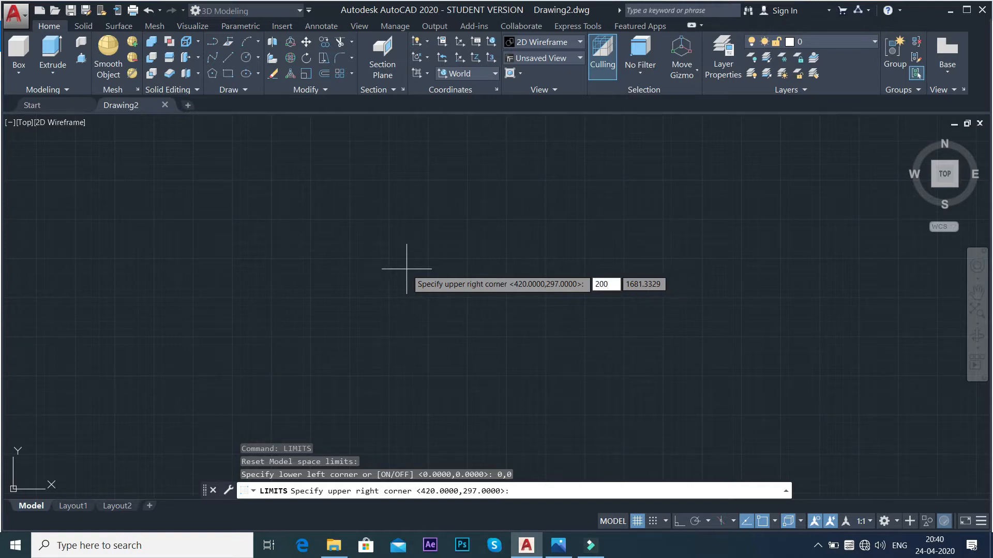
key(Tab)
text(200)
key(Return)
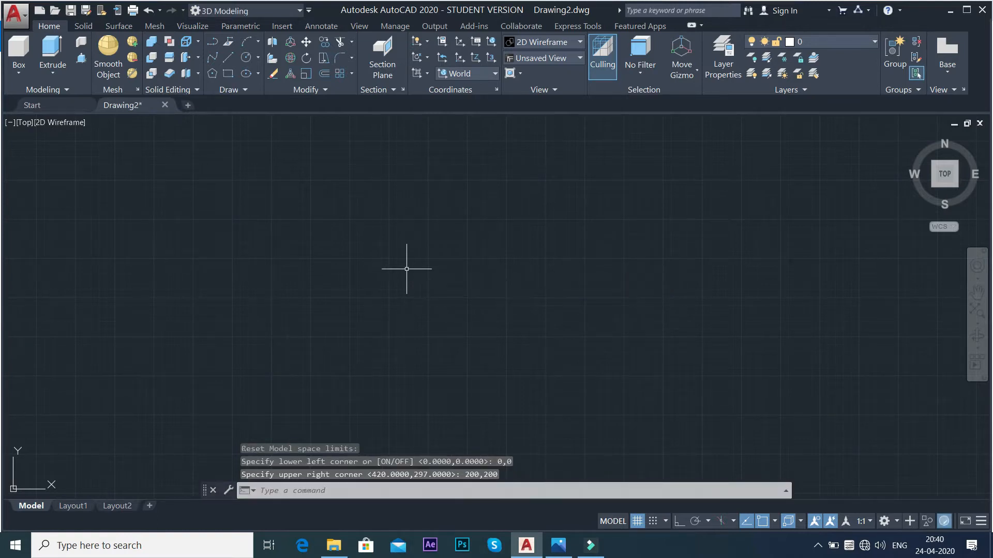
Zoom to show all of the drawing limits and reposition the drawing area for modelling.
text(z)
key(Return)
text(a)
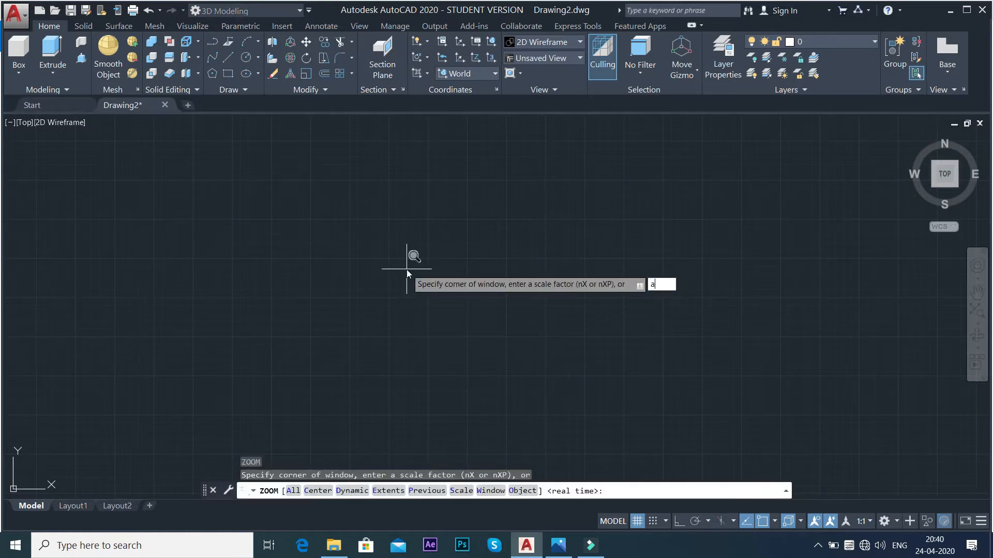
key(Return)
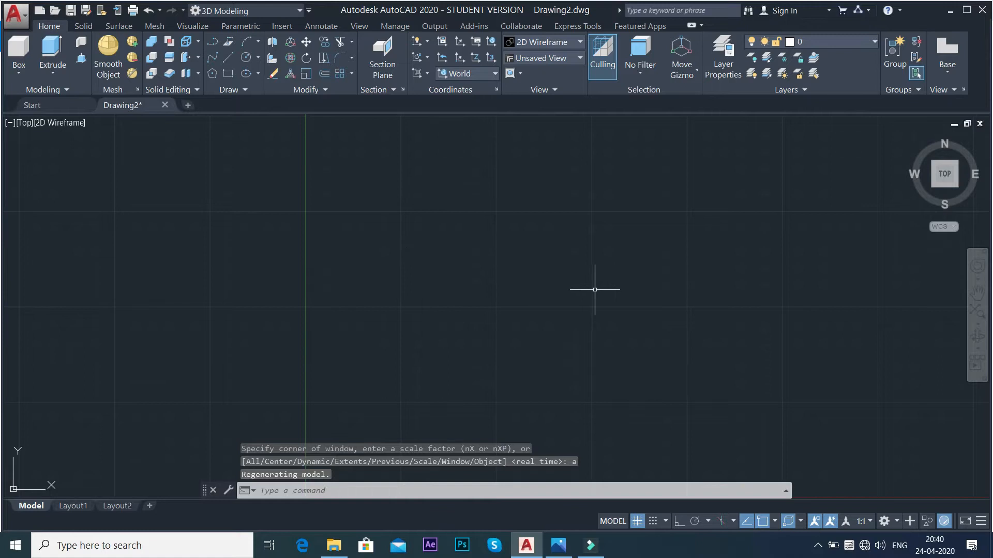
click(977, 292)
mouse_move(632, 337)
mouse_down()
mouse_move(547, 321)
mouse_move(408, 348)
mouse_move(390, 331)
mouse_up()
right_click(410, 218)
click(437, 229)
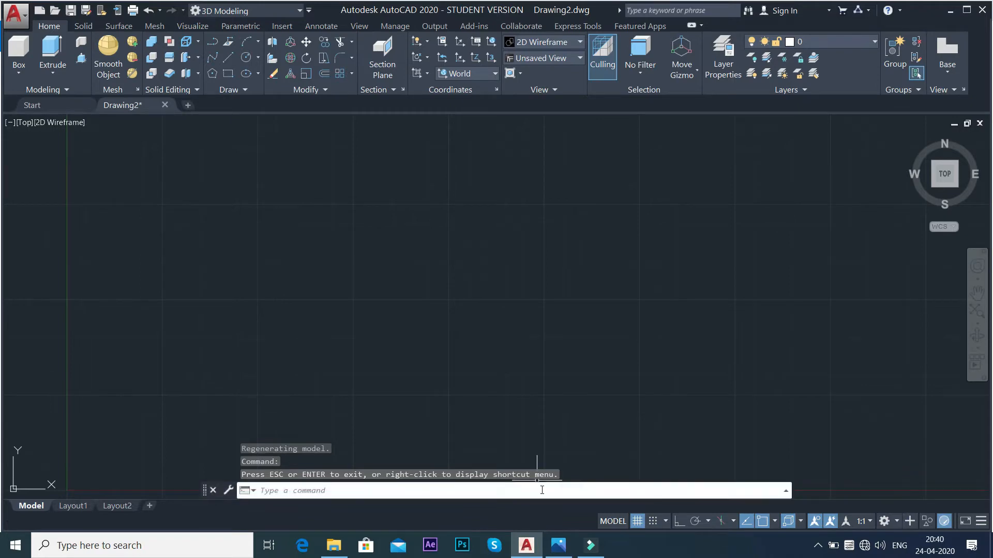
Check the orientation of the part in the reference image and change the viewpoint to SE Isometric.
click(558, 545)
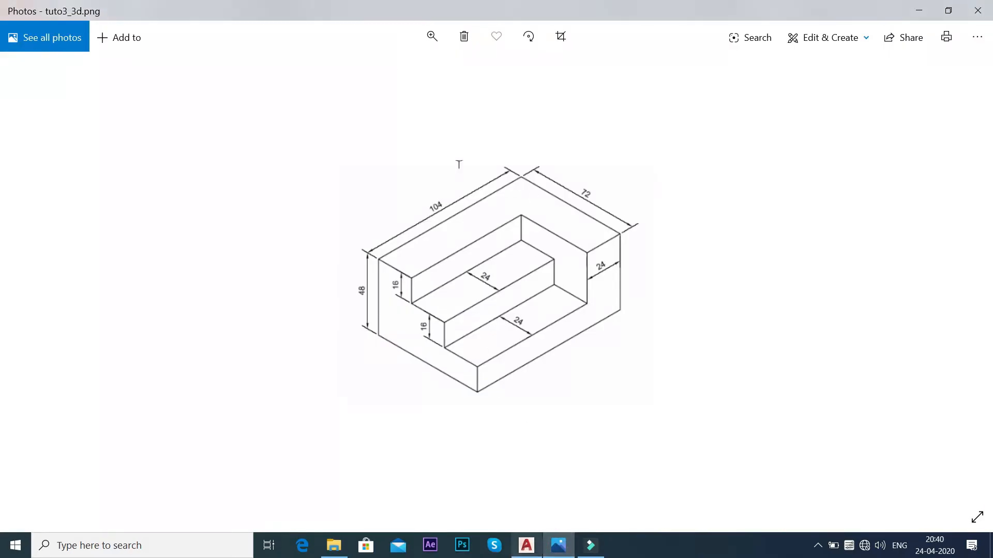
click(559, 546)
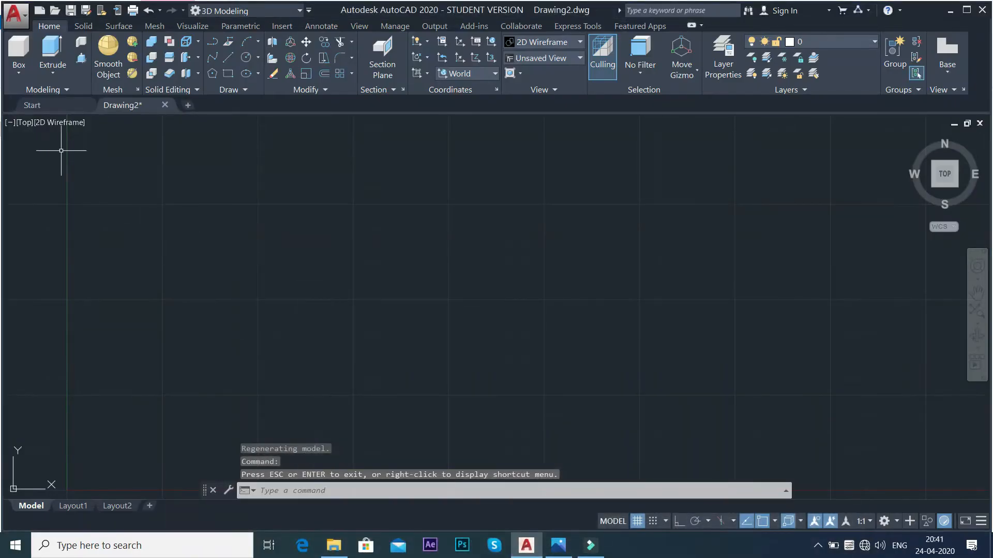
click(26, 122)
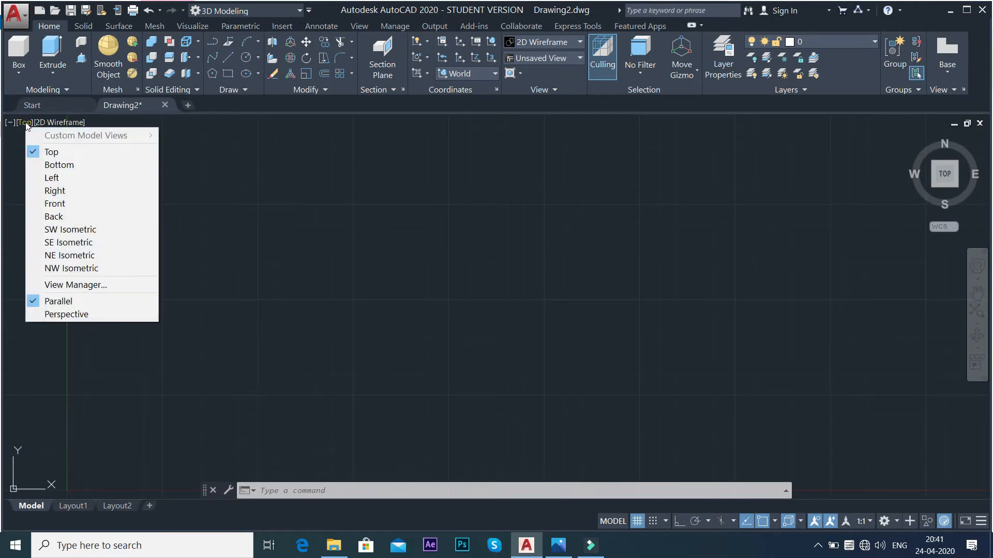
click(57, 243)
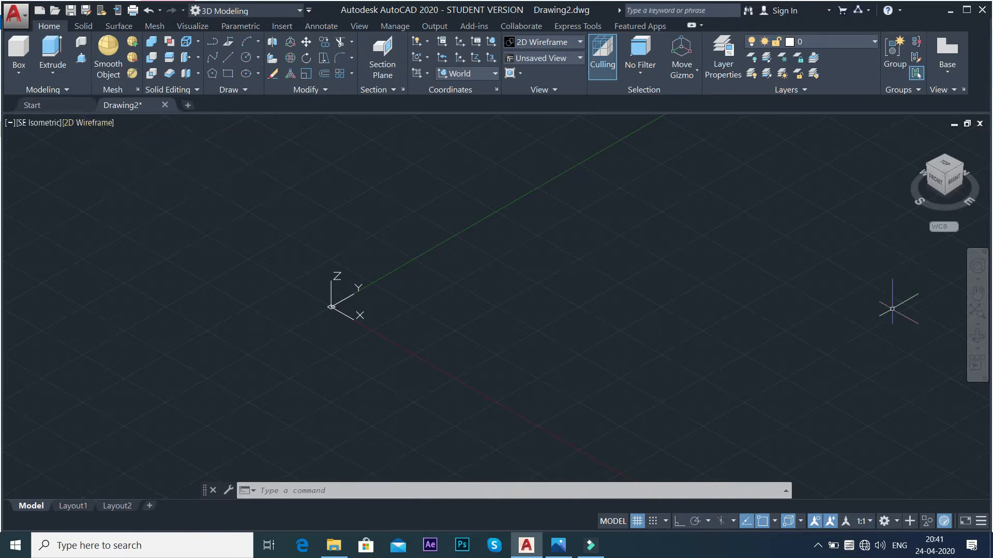
click(977, 293)
drag(485, 325, 242, 410)
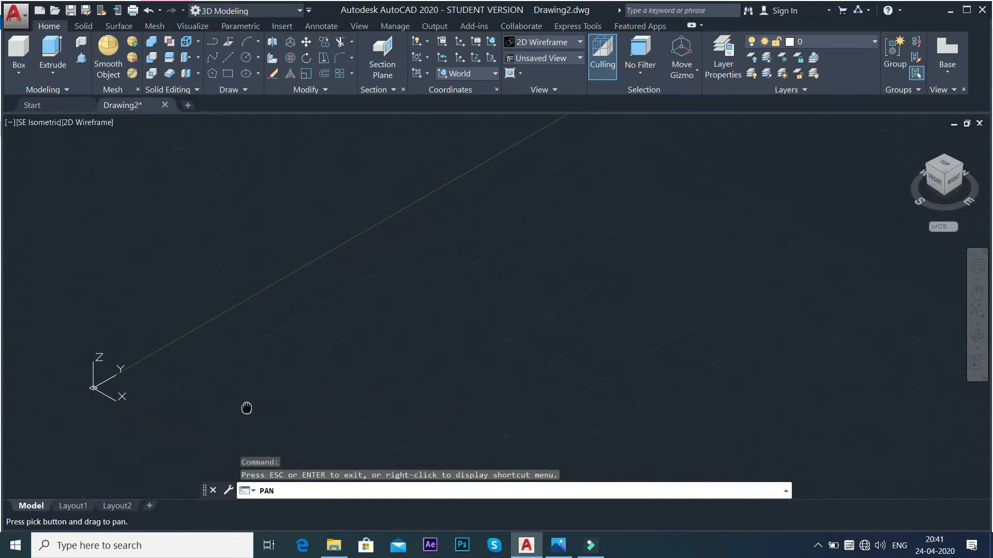
right_click(381, 234)
click(398, 240)
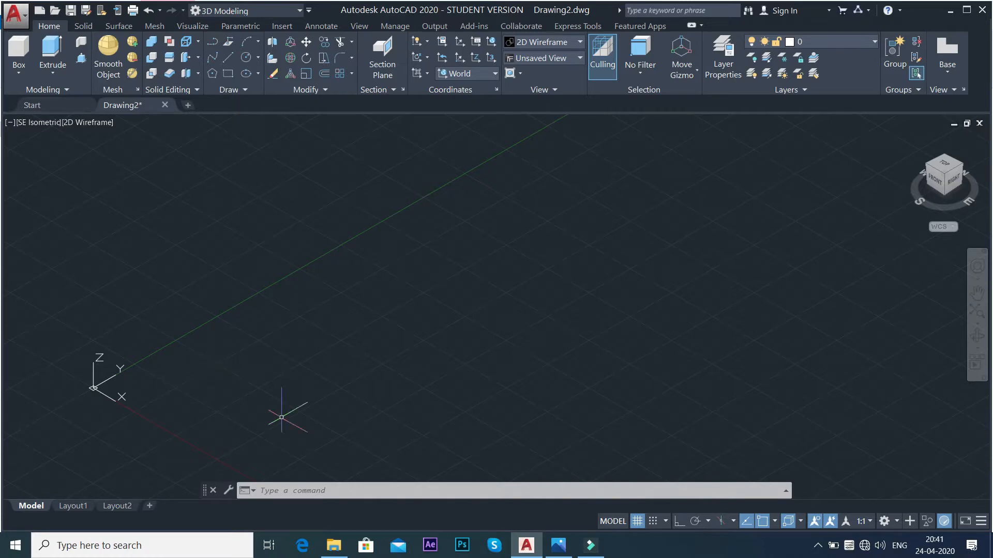
Compare the reference image's stepped face with the available planes and set the UCS to Front.
click(556, 545)
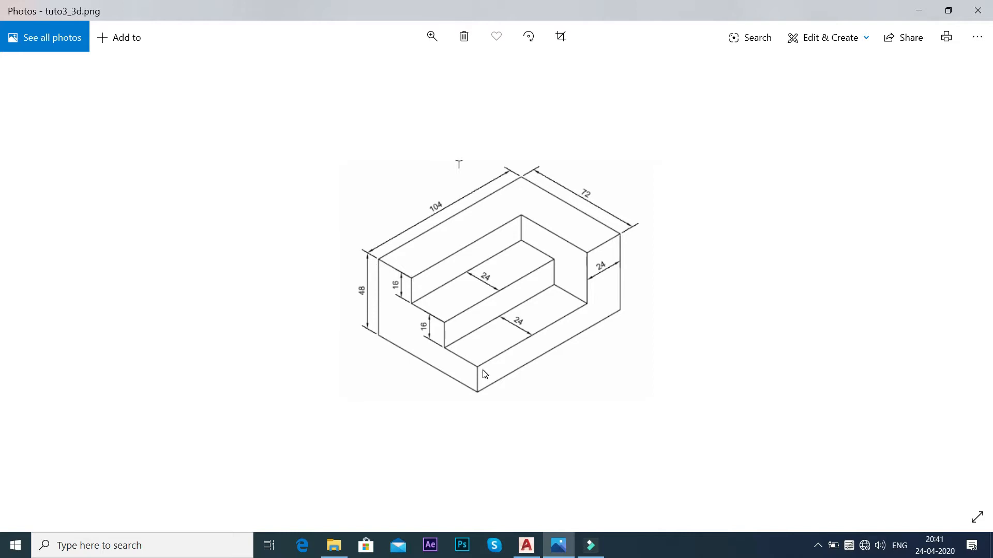
click(560, 547)
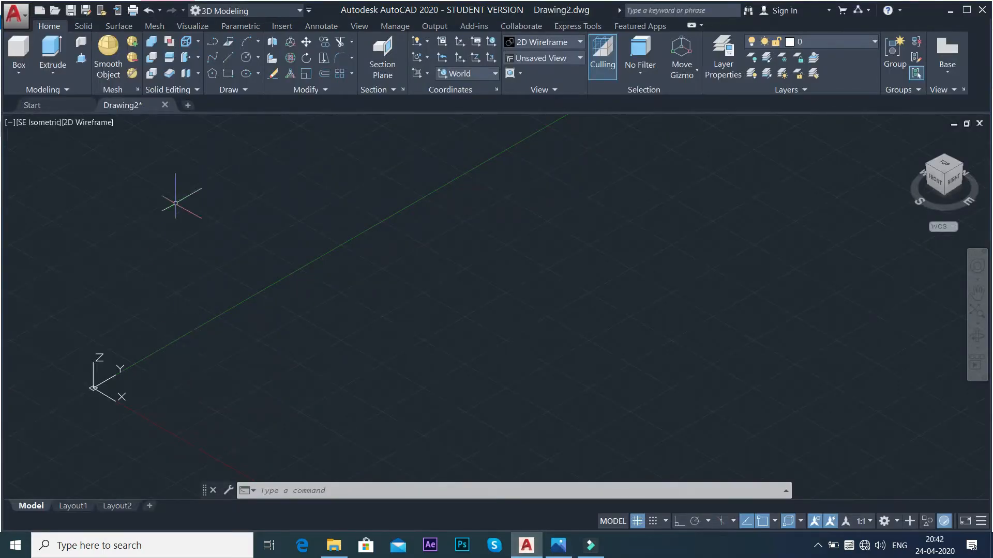
click(191, 26)
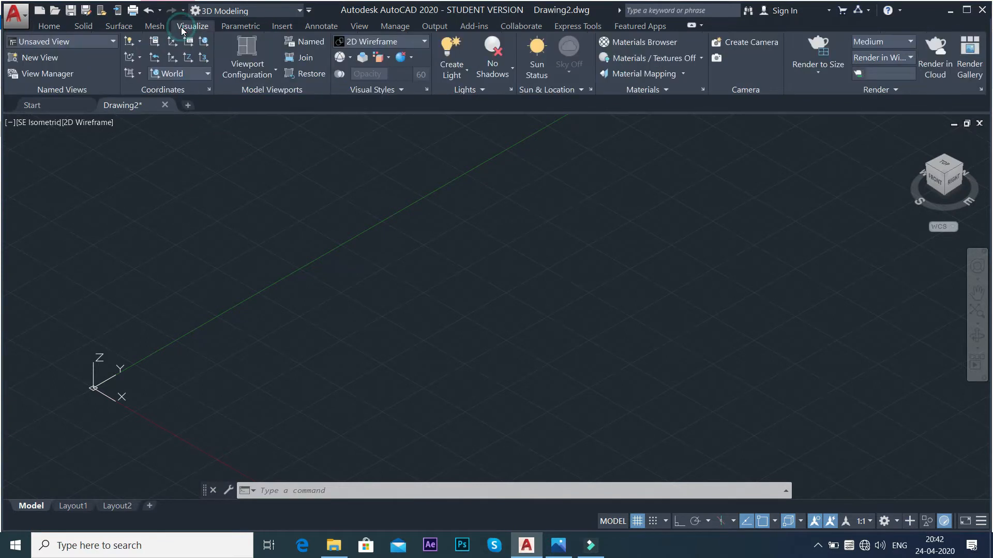
click(195, 73)
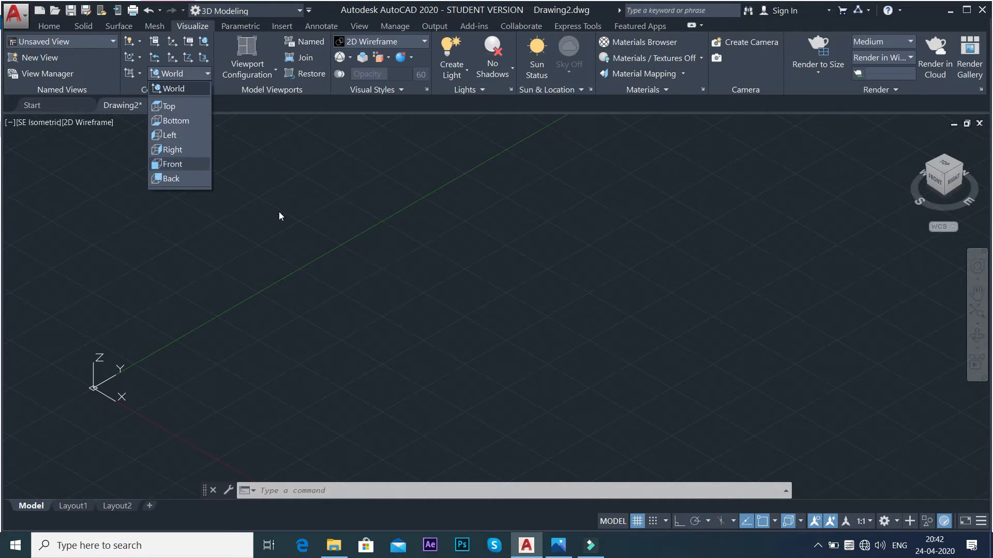
click(559, 545)
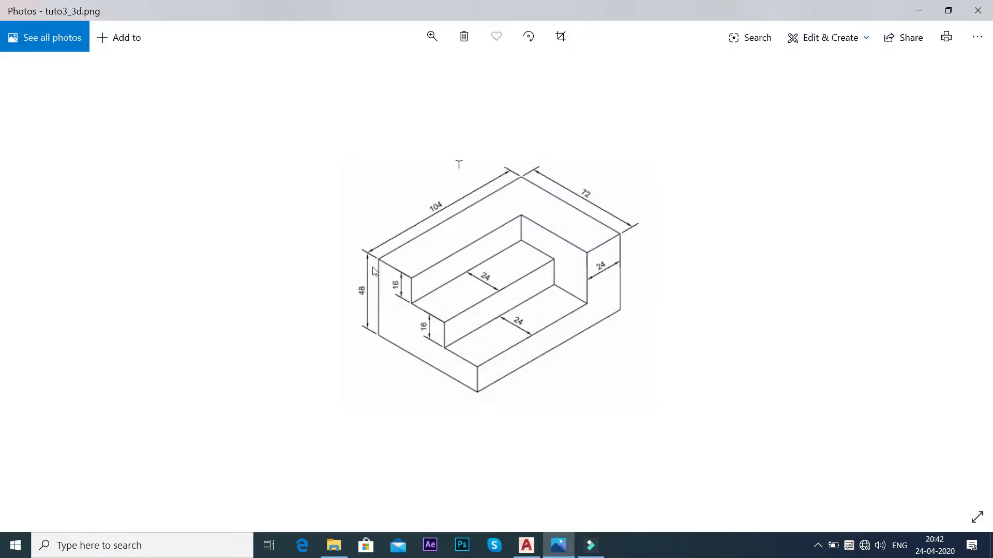
click(559, 545)
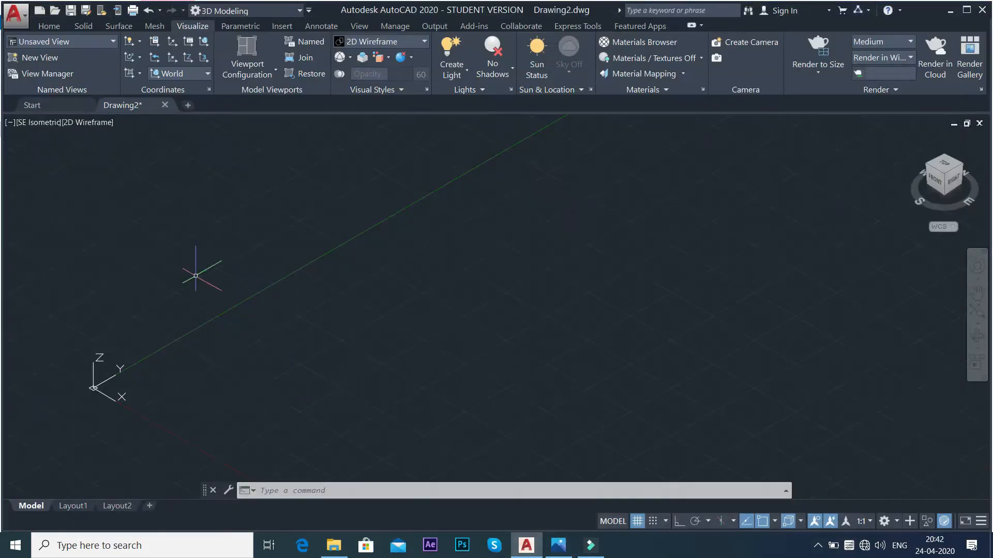
click(181, 75)
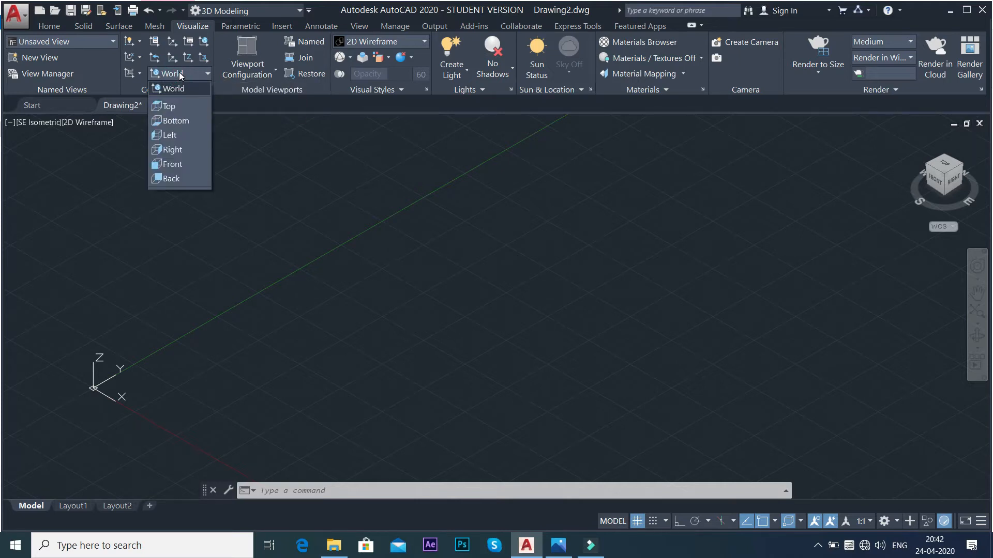
click(172, 165)
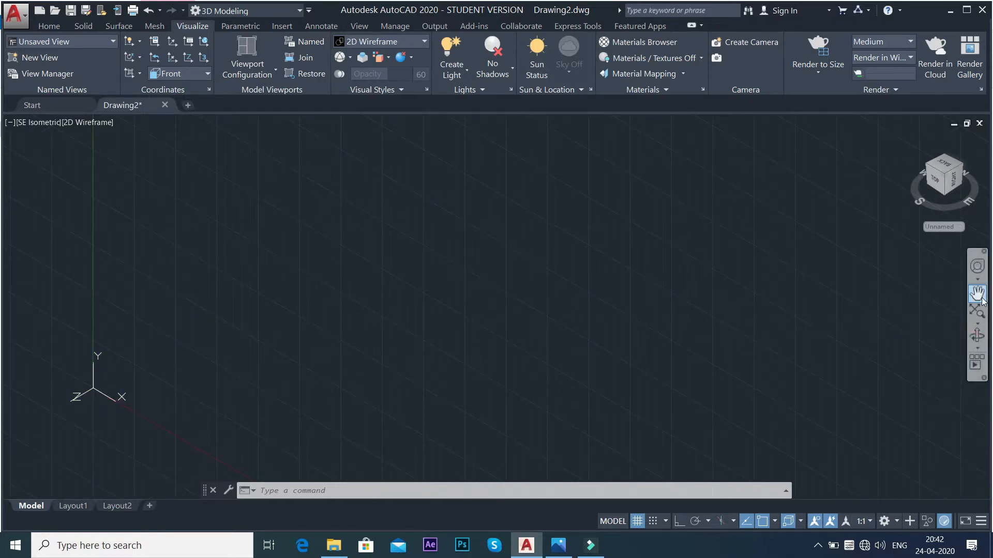
Turn the grid display off and turn Ortho mode on.
click(638, 524)
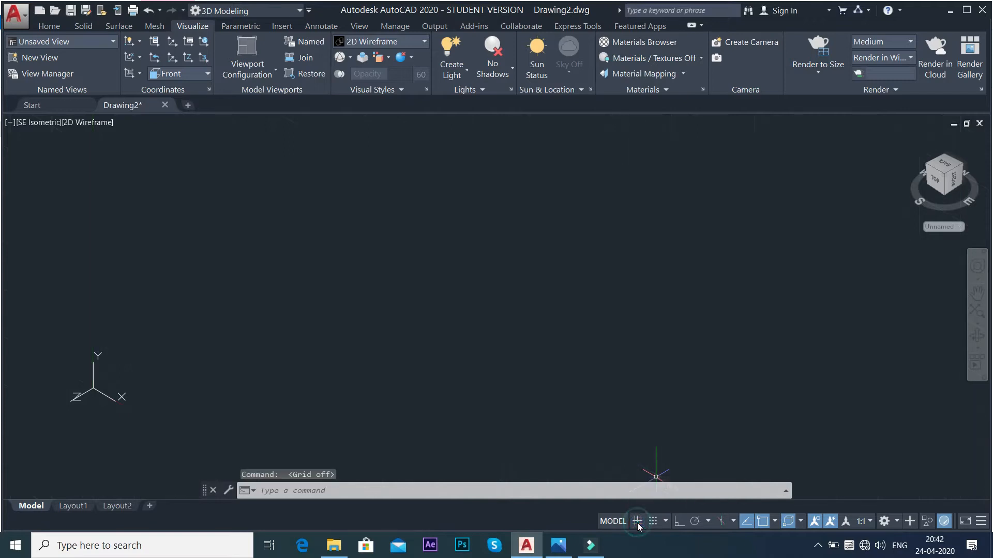
click(679, 523)
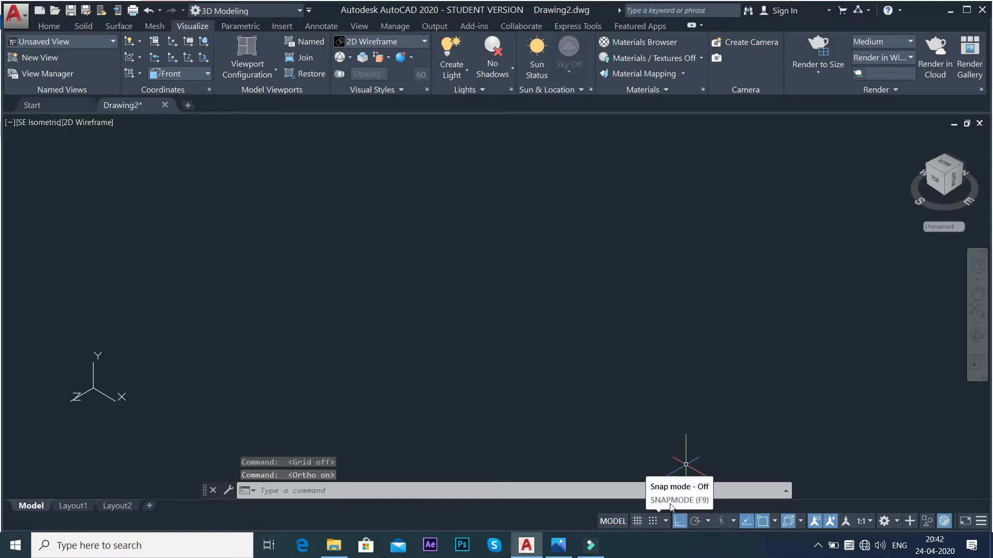
Start a polyline for the stepped front profile and draw its first segment 48 units vertically upward.
click(48, 26)
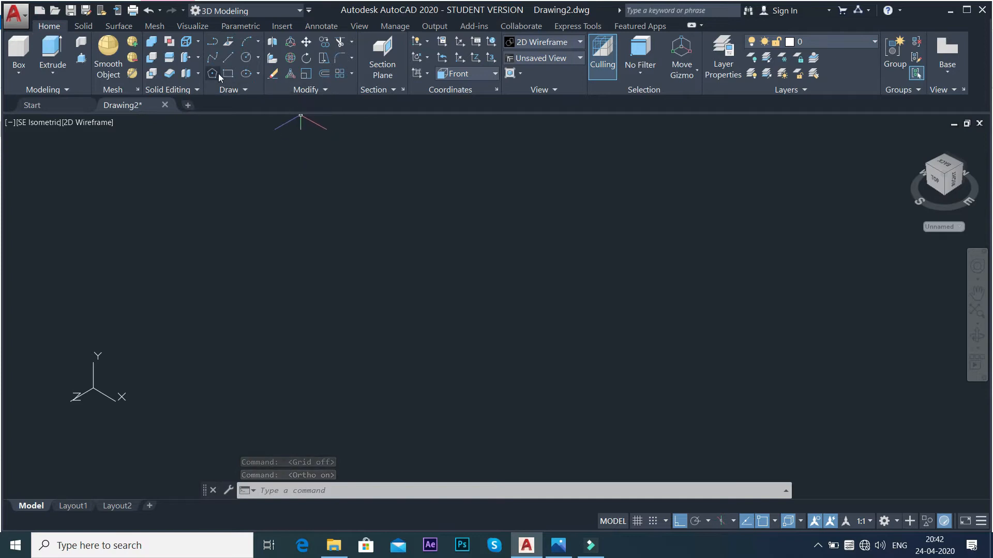
click(213, 44)
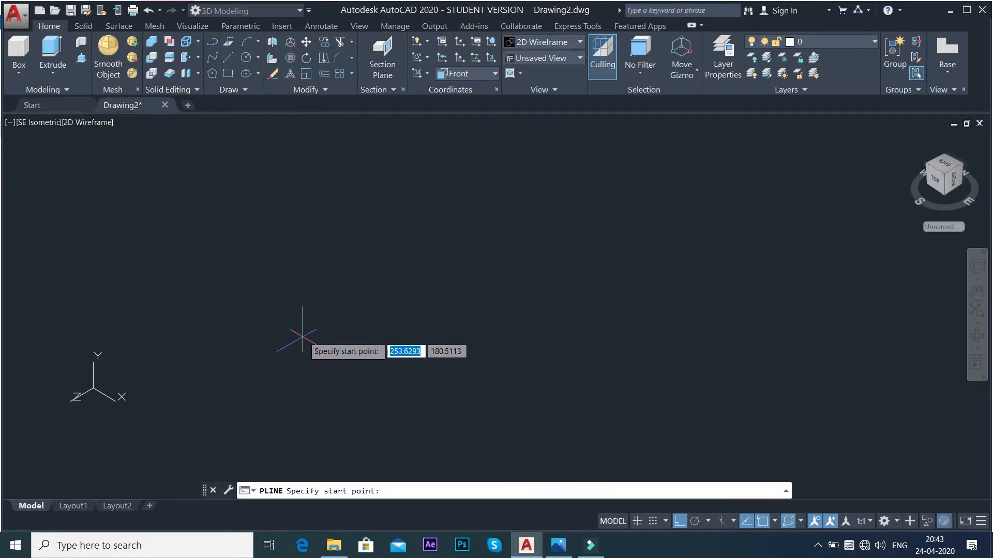
click(301, 365)
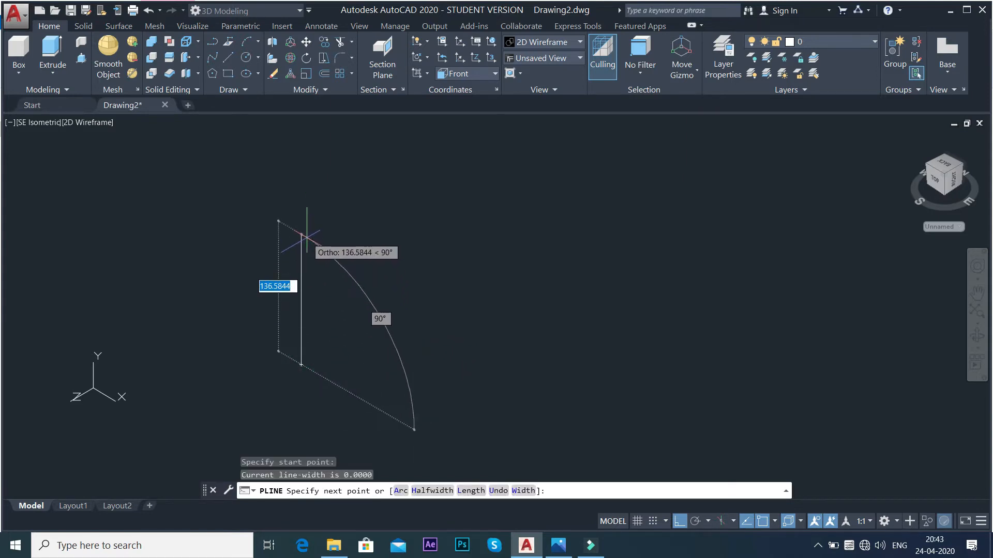
key(alt+Tab)
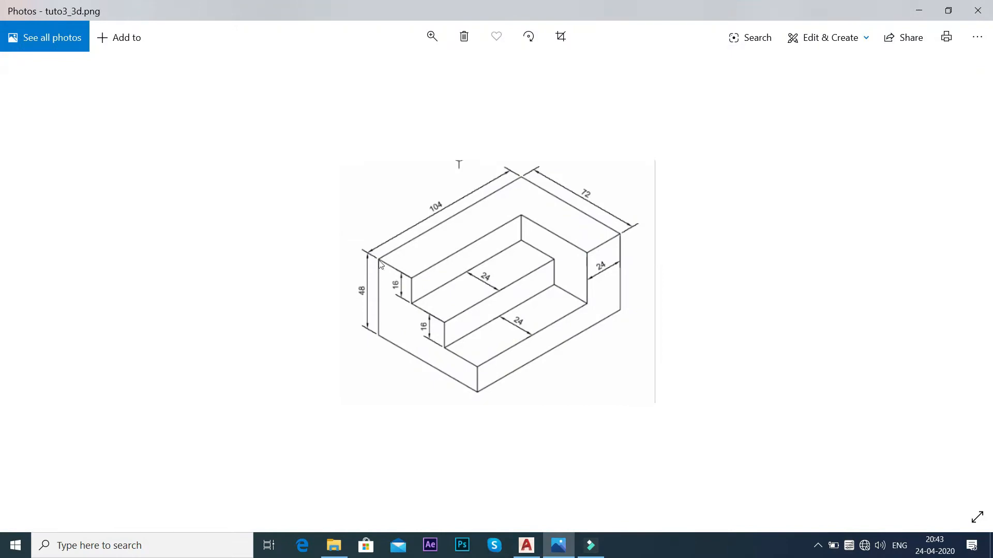
key(alt+Tab)
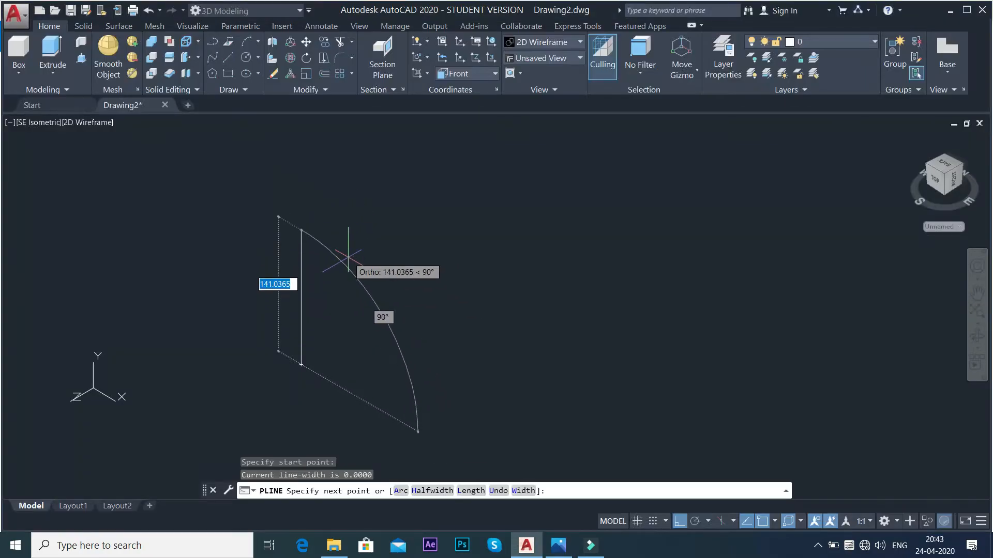
text(48)
key(Return)
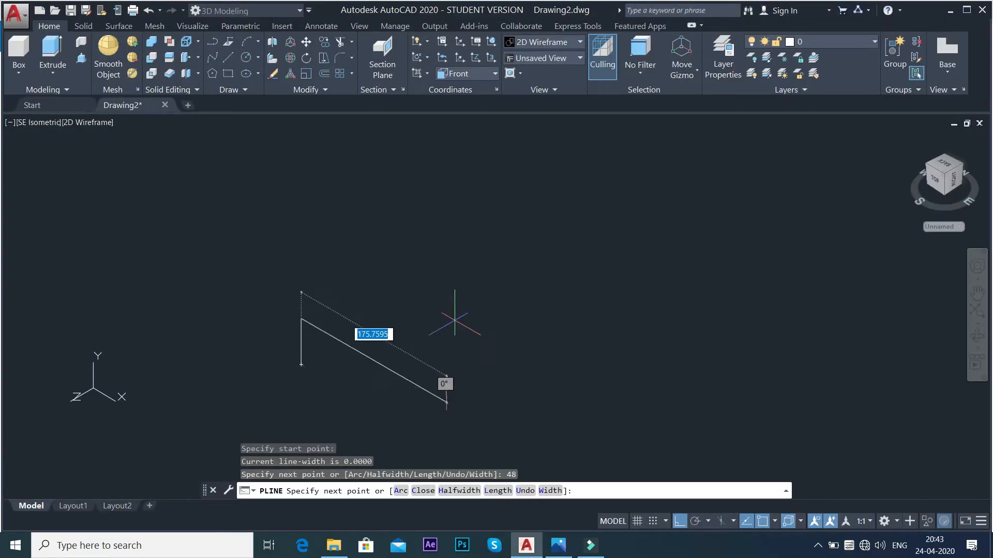
Check the reference image and continue the polyline with 24 units horizontally and 16 units down for the top step.
scroll(393, 318, up, 2)
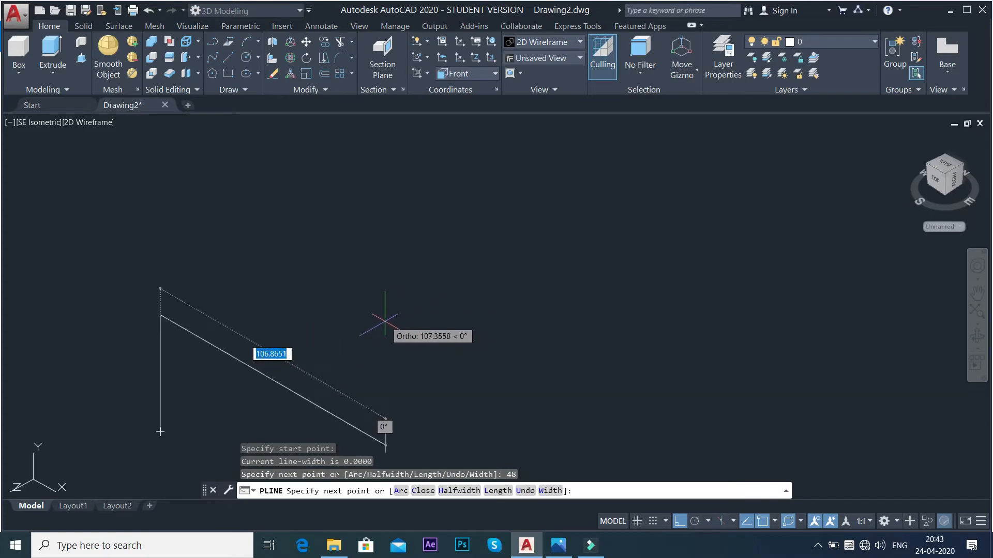
key(alt+Tab)
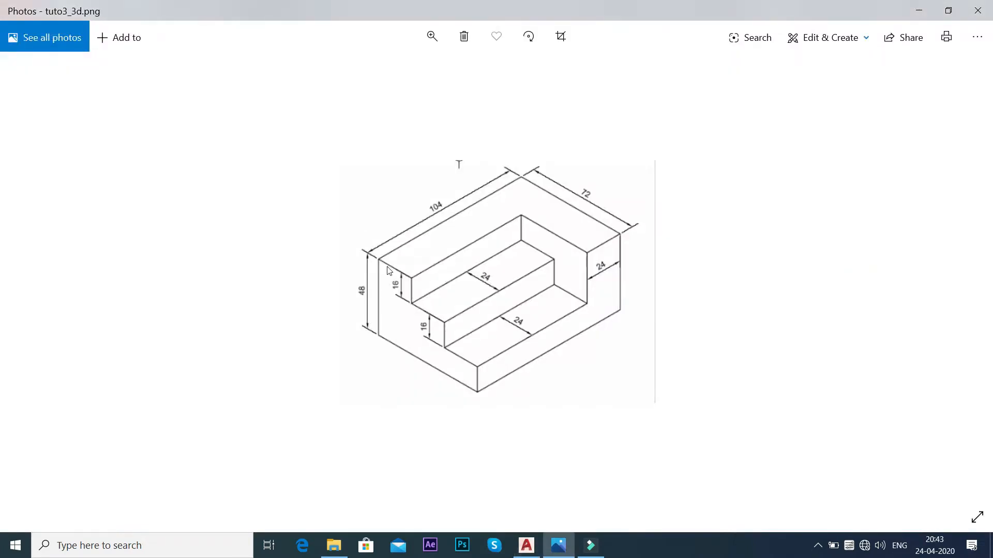
key(alt+Tab)
text(24)
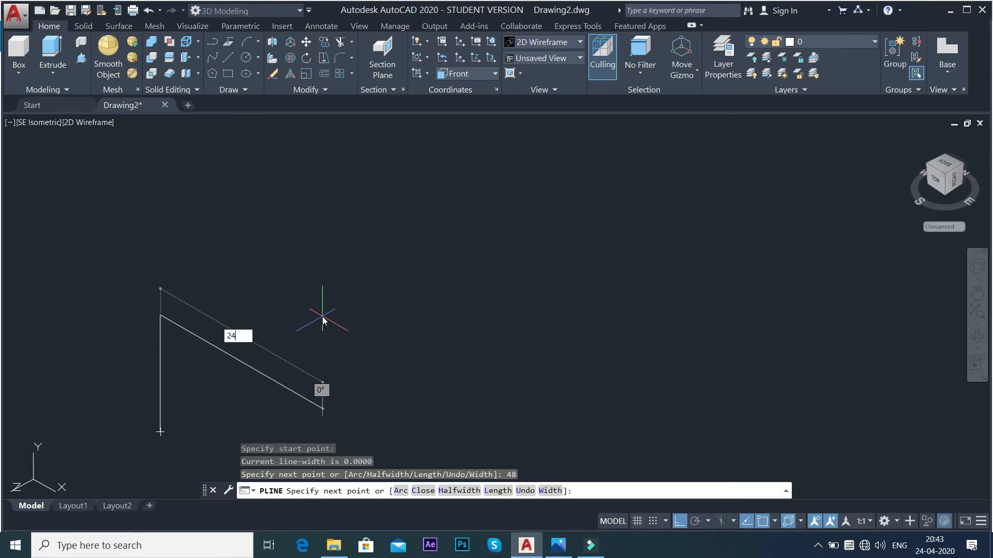
key(Return)
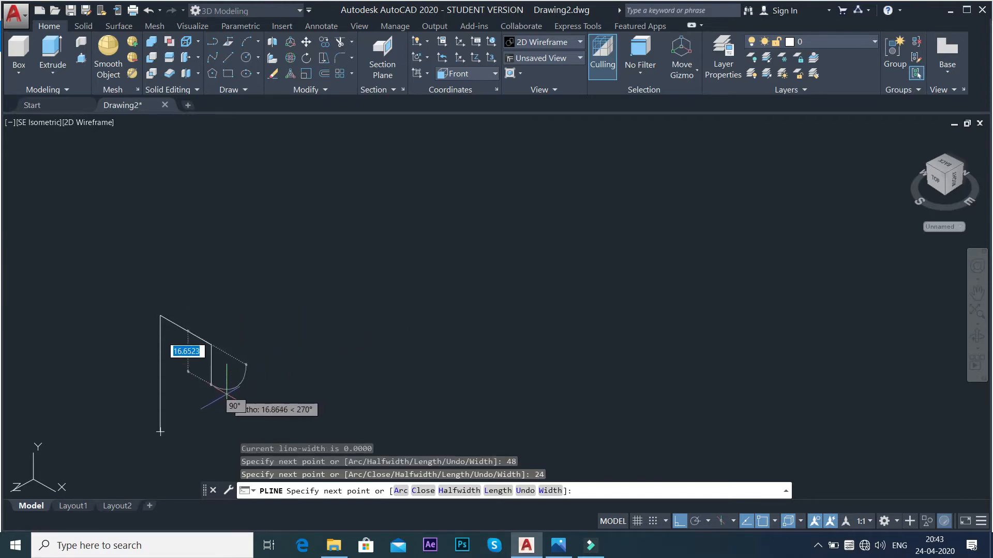
key(alt+Tab)
key(alt+Tab)
text(16)
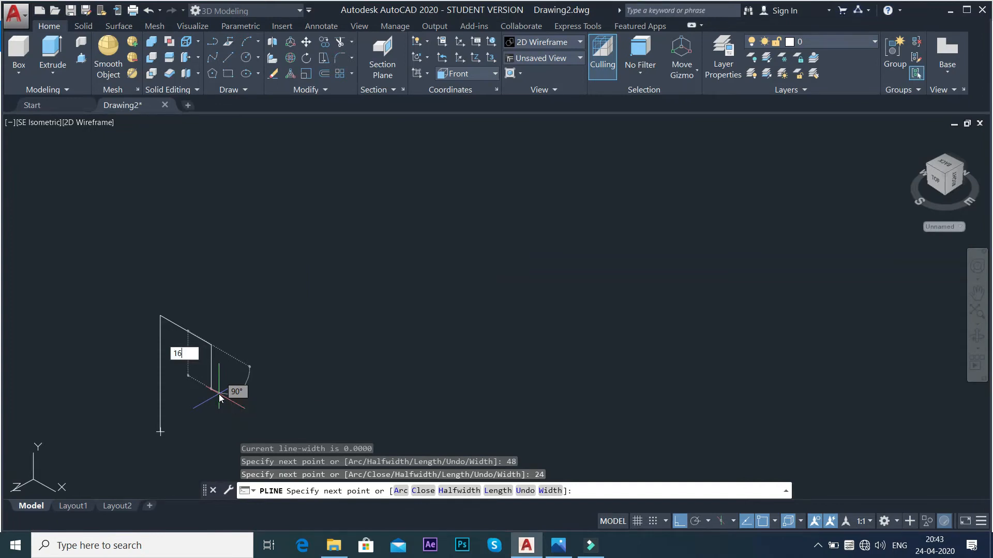
key(Return)
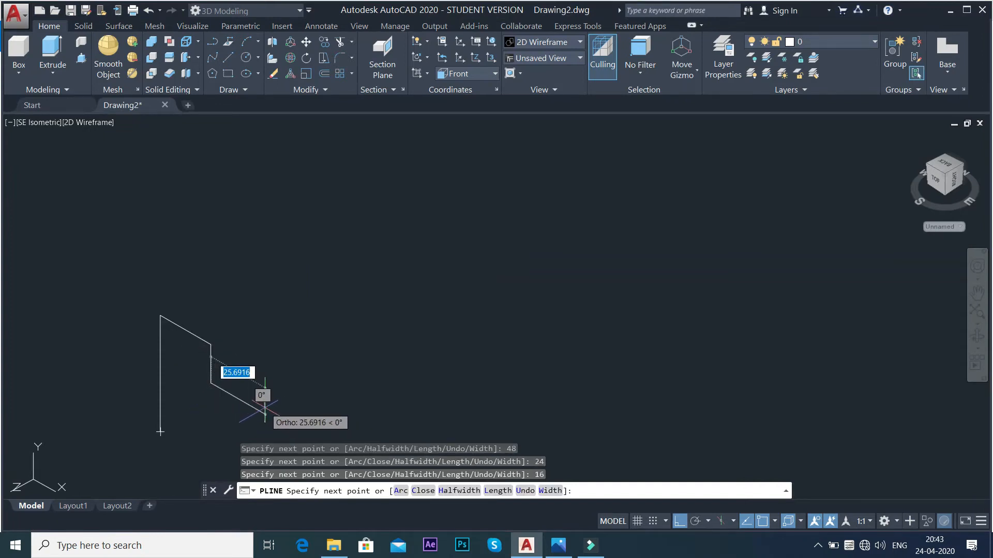
Add the middle step to the profile polyline with 24 units horizontally and 16 units down.
text(24)
key(Return)
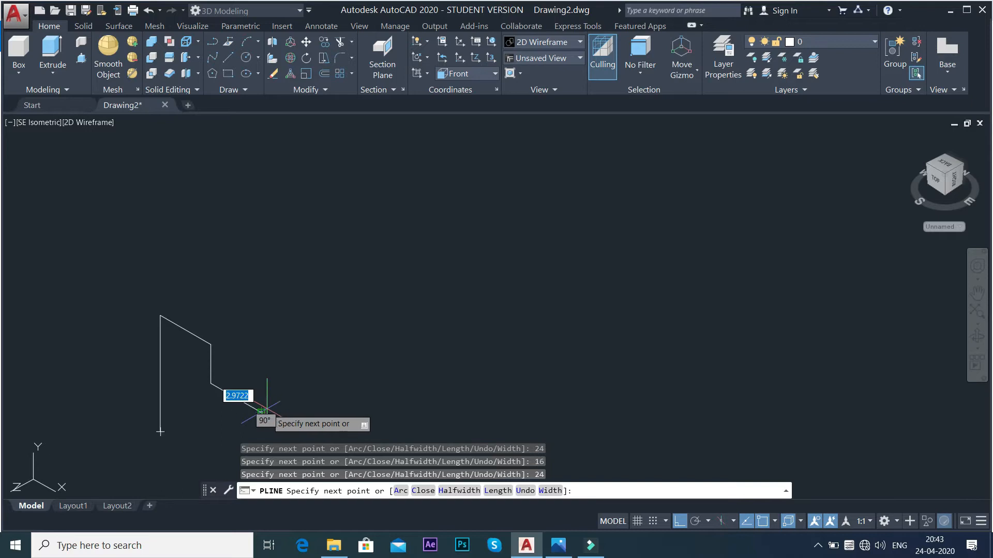
text(16)
key(Return)
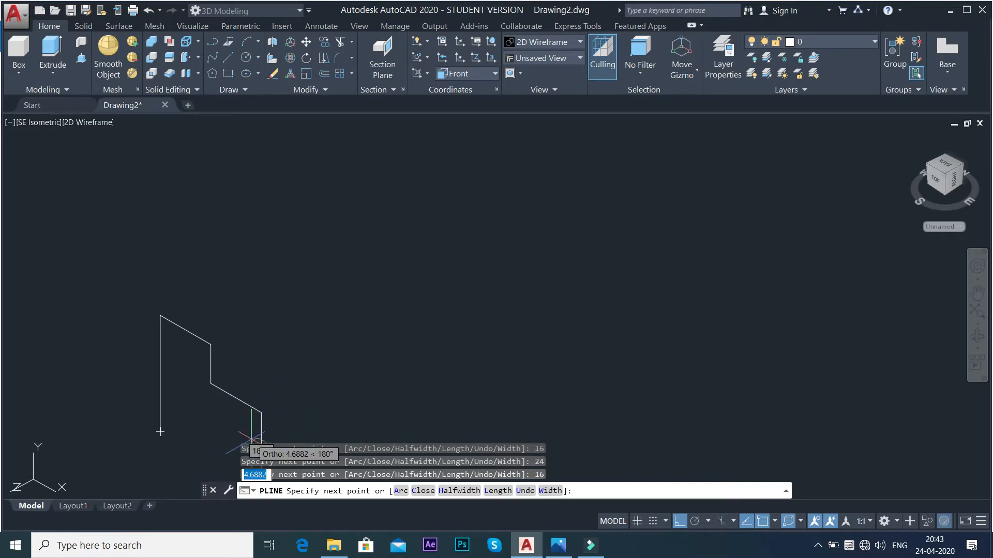
Draw the lowest step 24 units across and 16 units down, then close the profile back to the polyline's start point.
click(976, 293)
drag(488, 421, 524, 274)
right_click(405, 189)
click(419, 193)
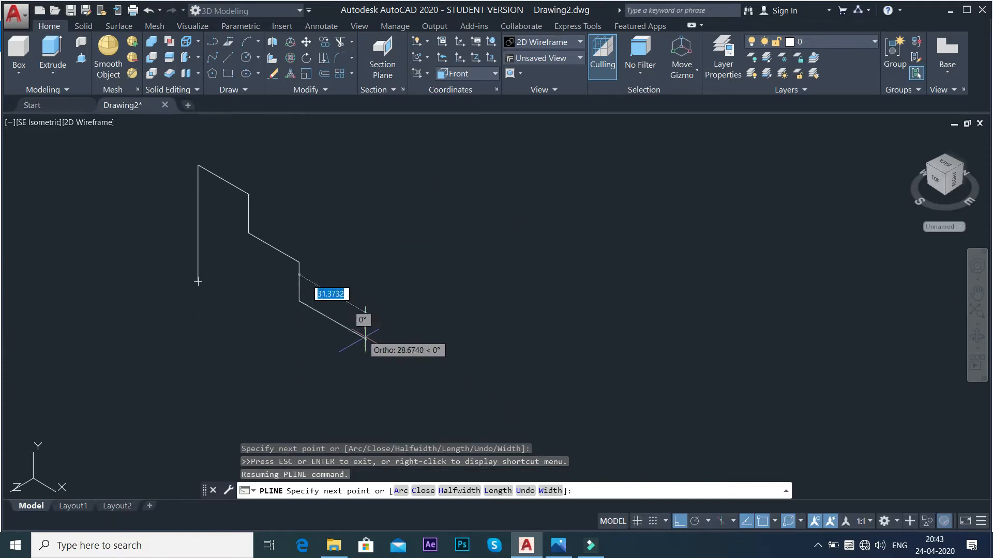
text(24)
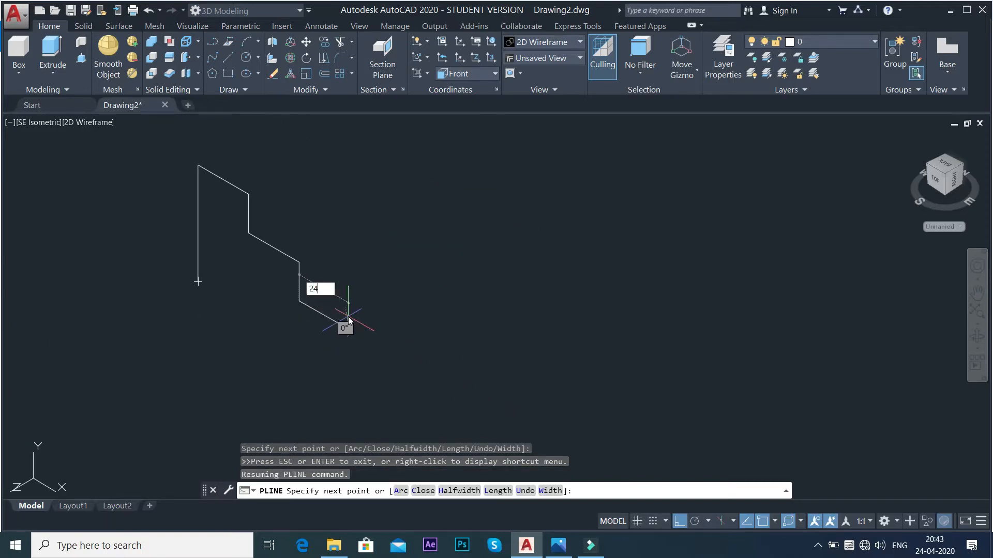
key(Return)
text(16)
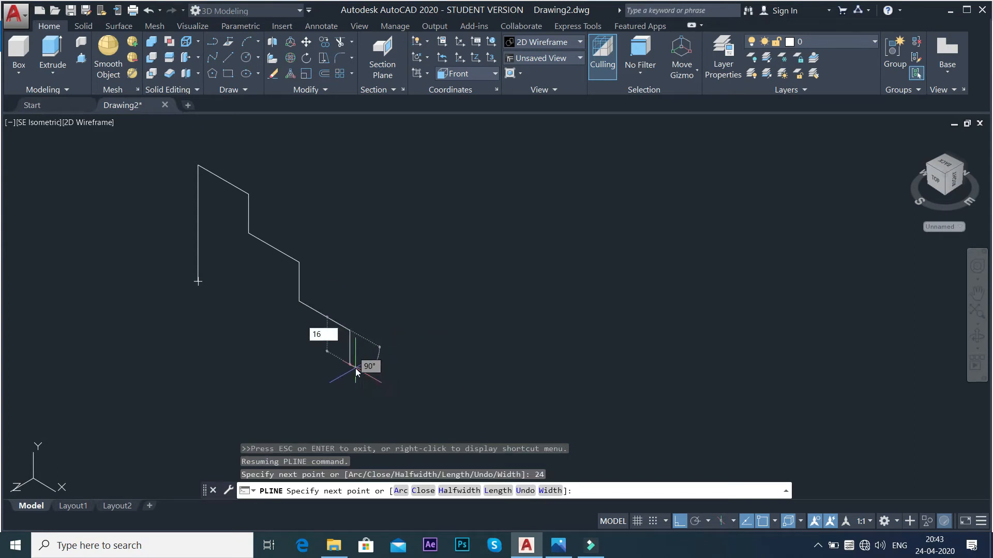
key(Return)
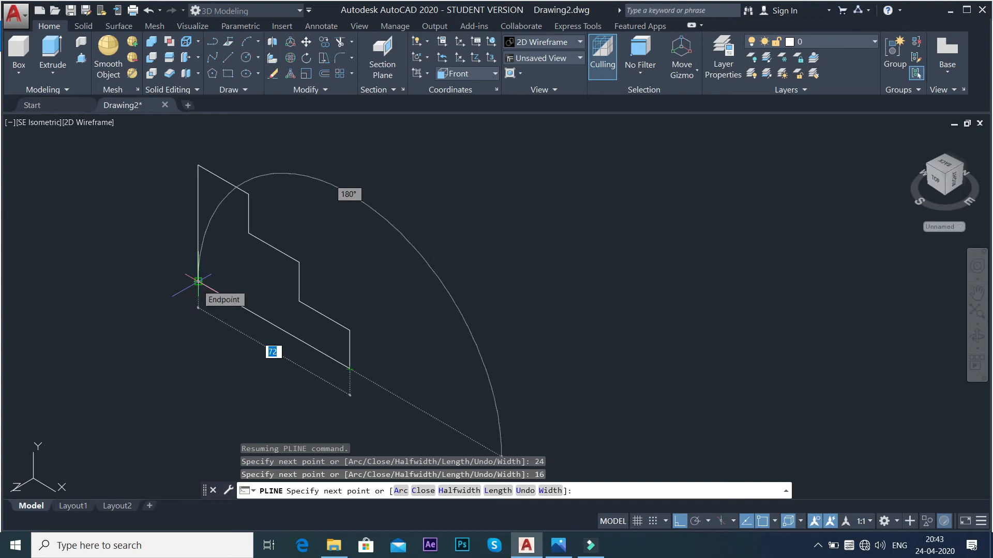
right_click(148, 254)
click(155, 274)
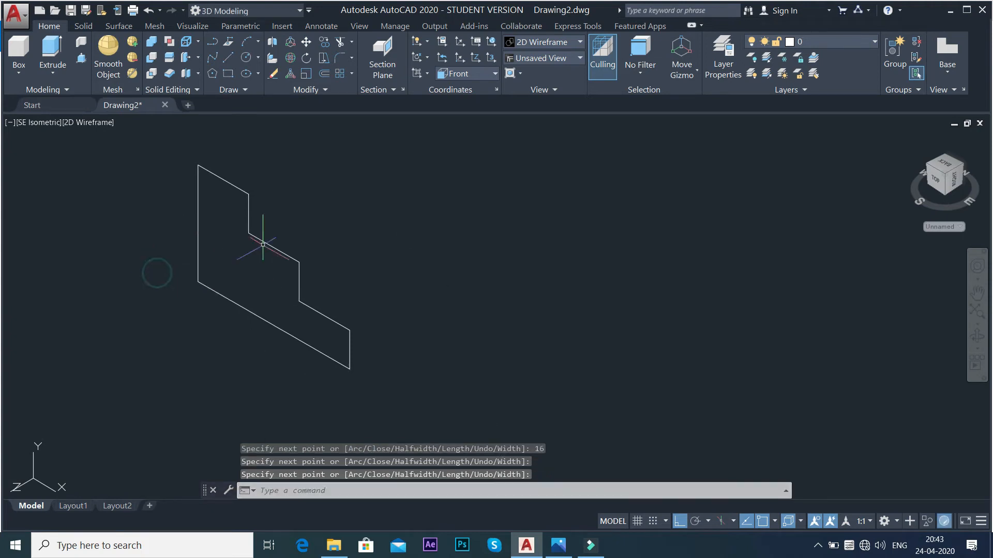
Extrude the closed stepped profile backward 80 units into a solid, checking the depth against the reference image.
scroll(408, 228, down, 3)
scroll(401, 150, up, 2)
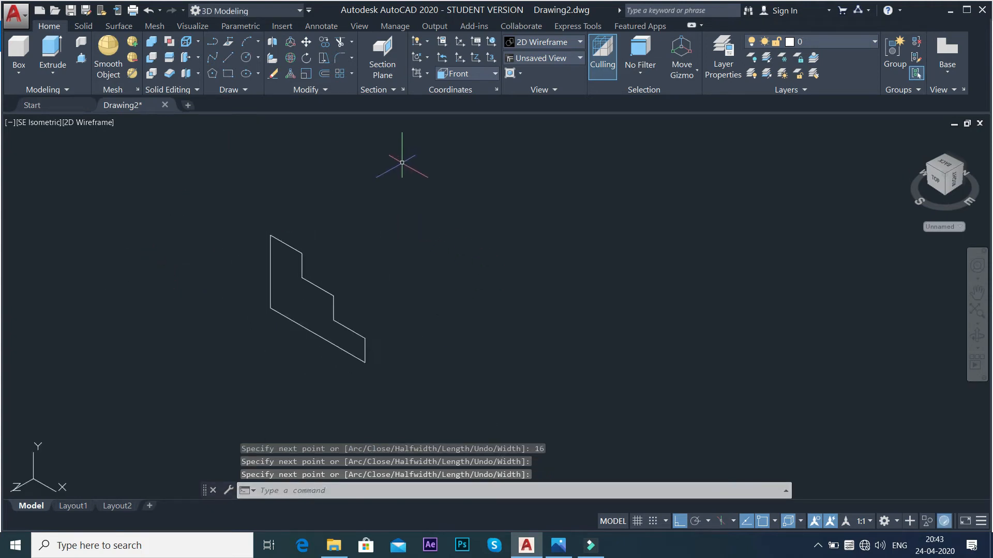
click(53, 72)
click(66, 98)
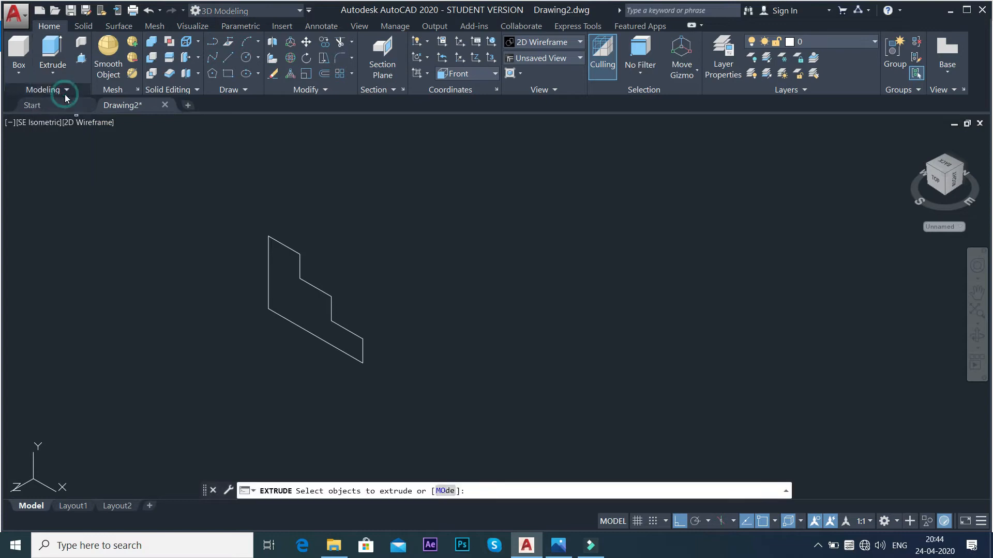
click(278, 242)
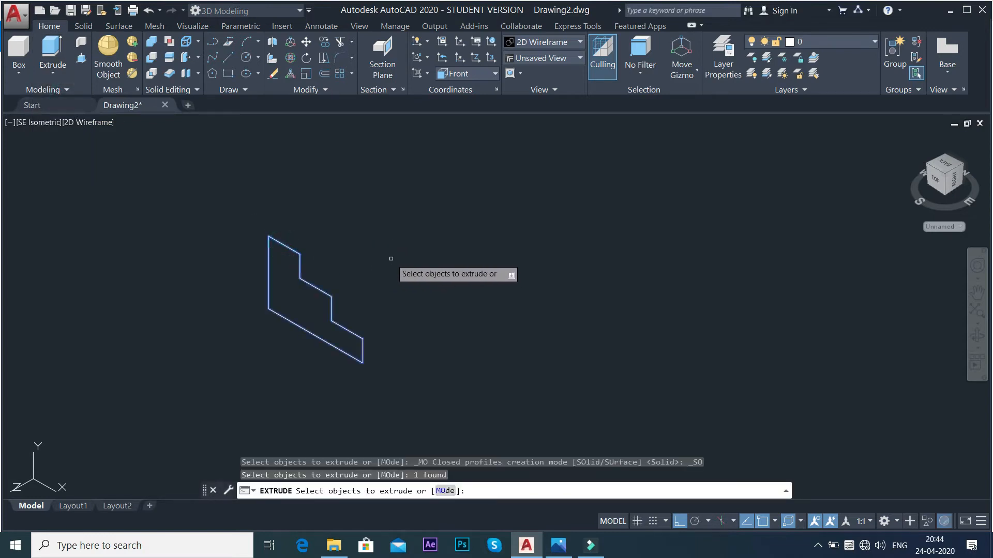
key(Return)
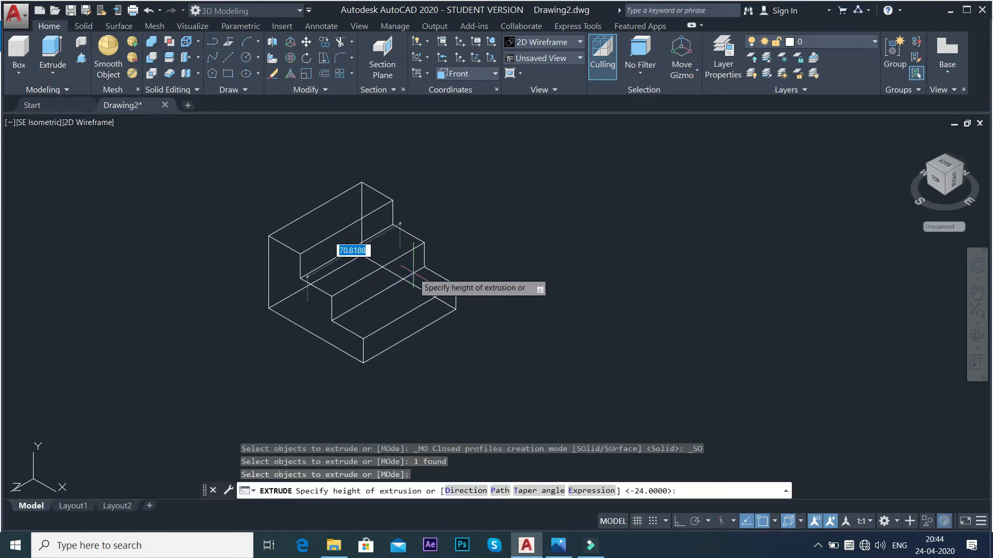
key(alt+Tab)
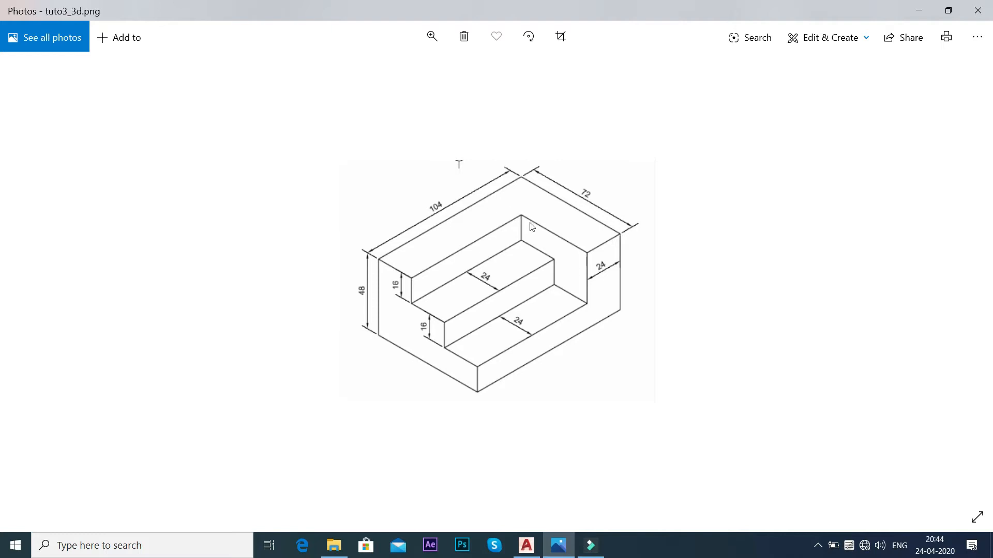
key(alt+Tab)
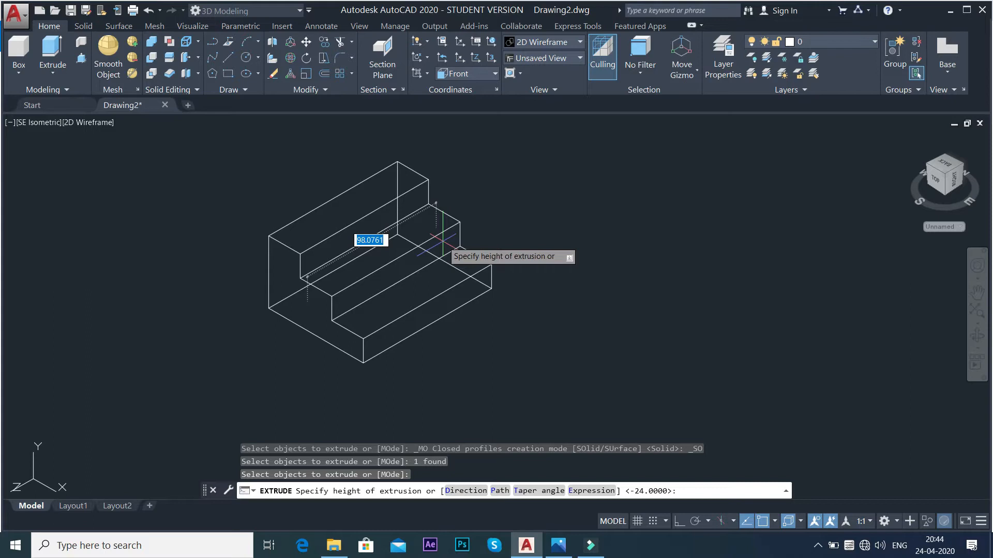
text(80)
key(Return)
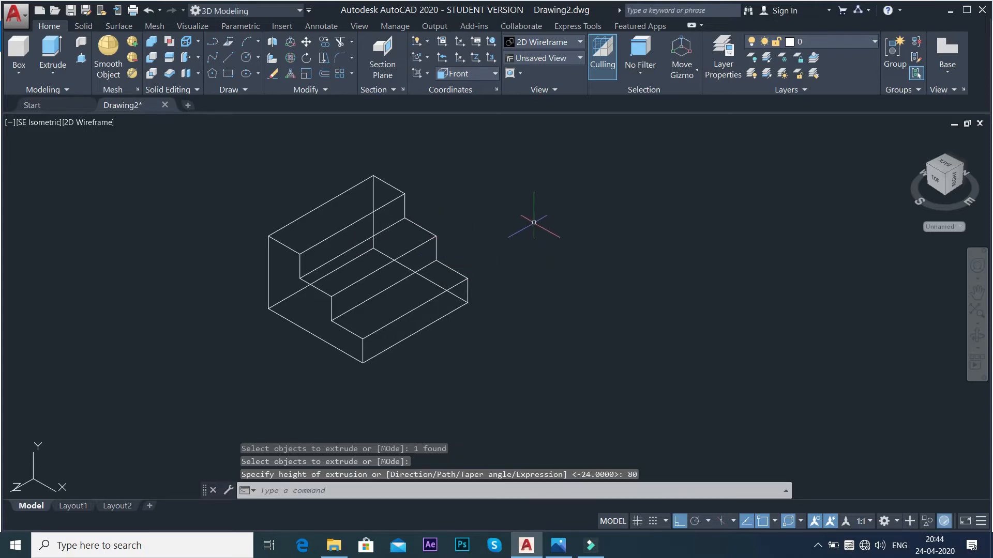
Set the visual style to Realistic and compare the stepped solid with the reference image.
click(94, 123)
click(127, 190)
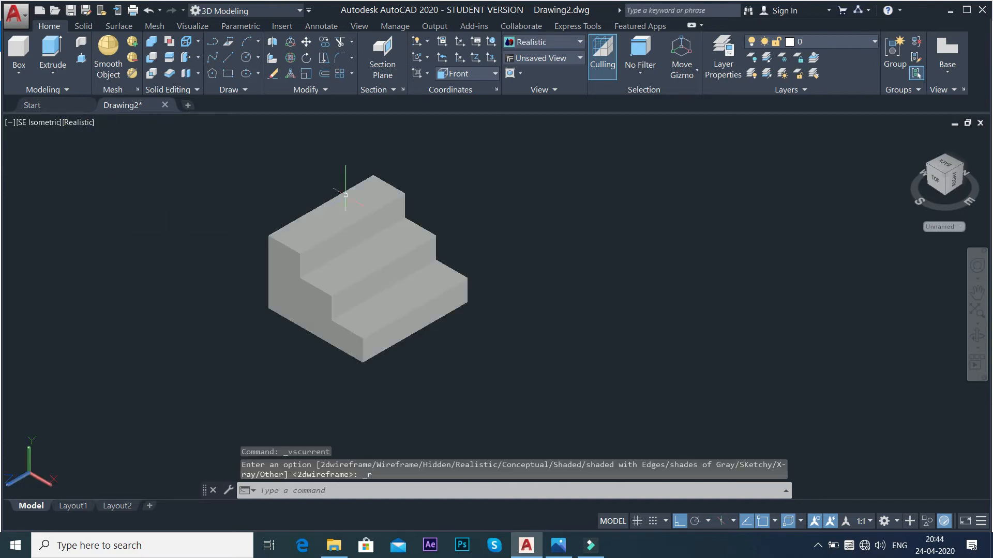
scroll(519, 177, up, 2)
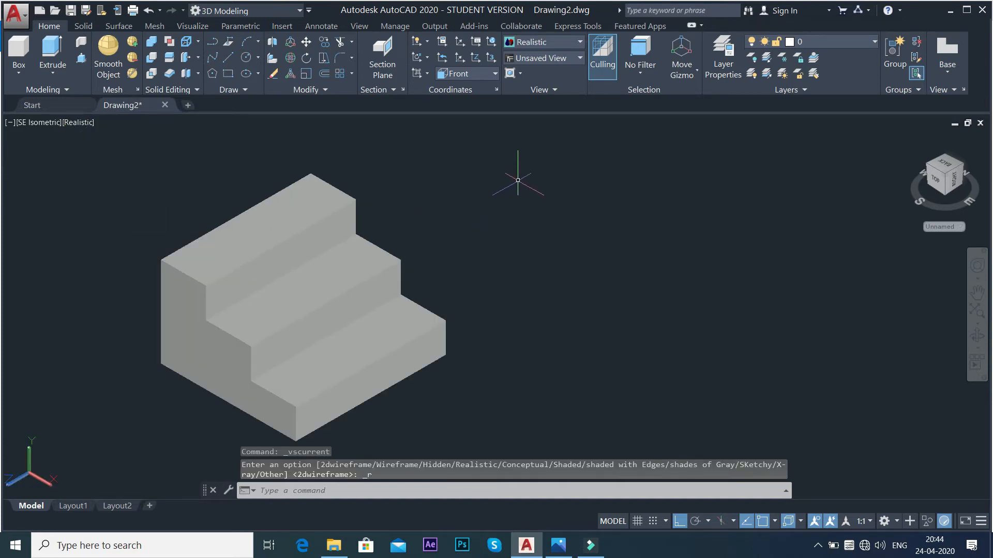
key(alt+Tab)
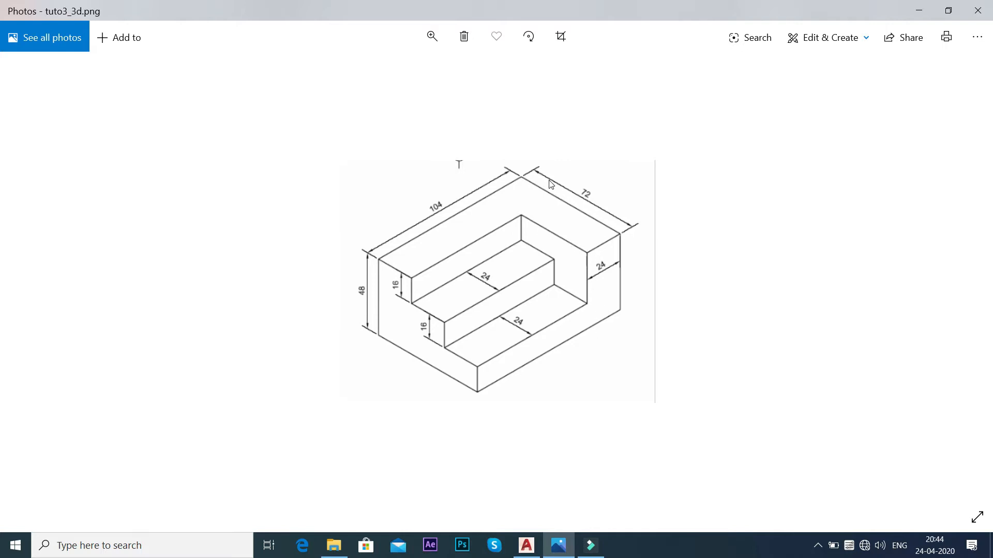
key(alt+Tab)
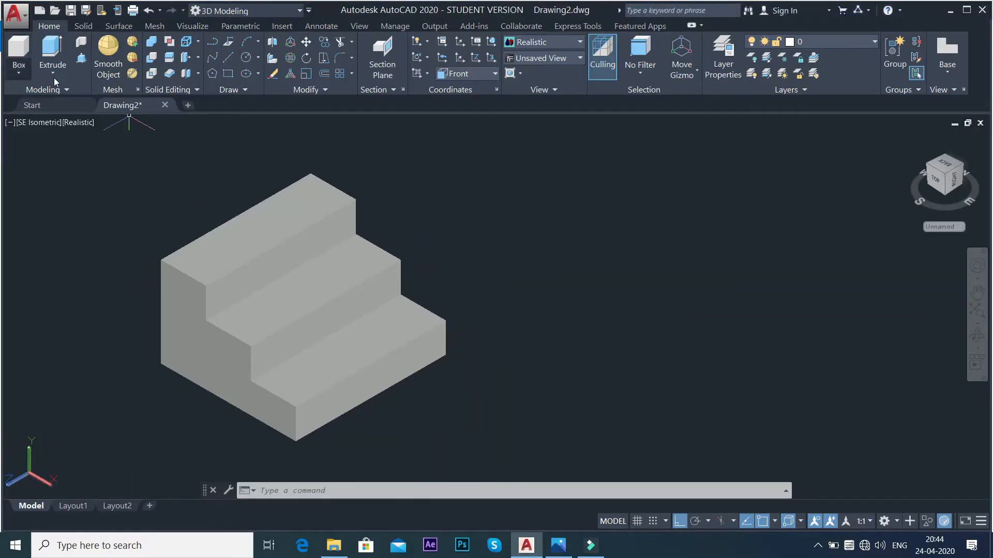
Draw a rectangle by dimensions beside the stepped solid, 72 units long and 48 units wide, for the back wall.
click(228, 75)
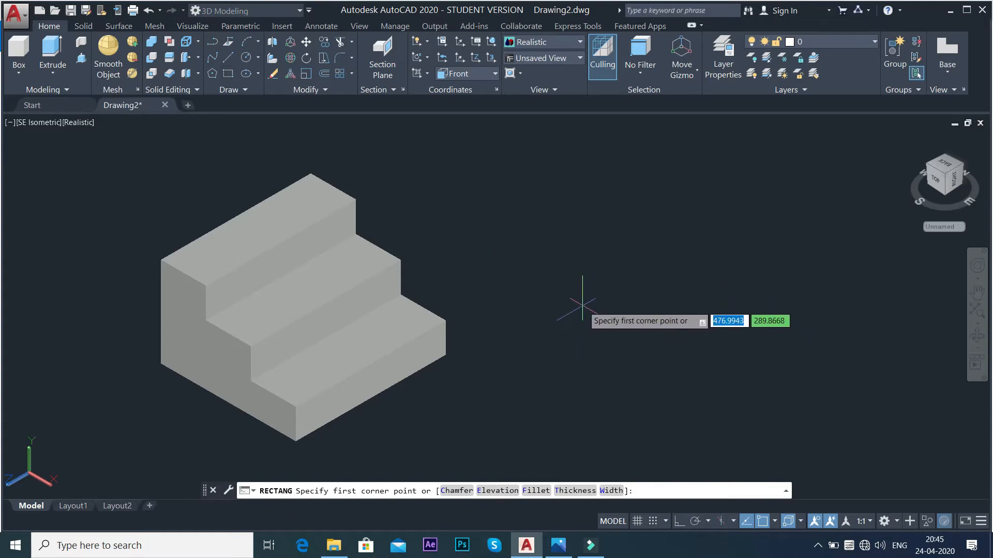
click(559, 250)
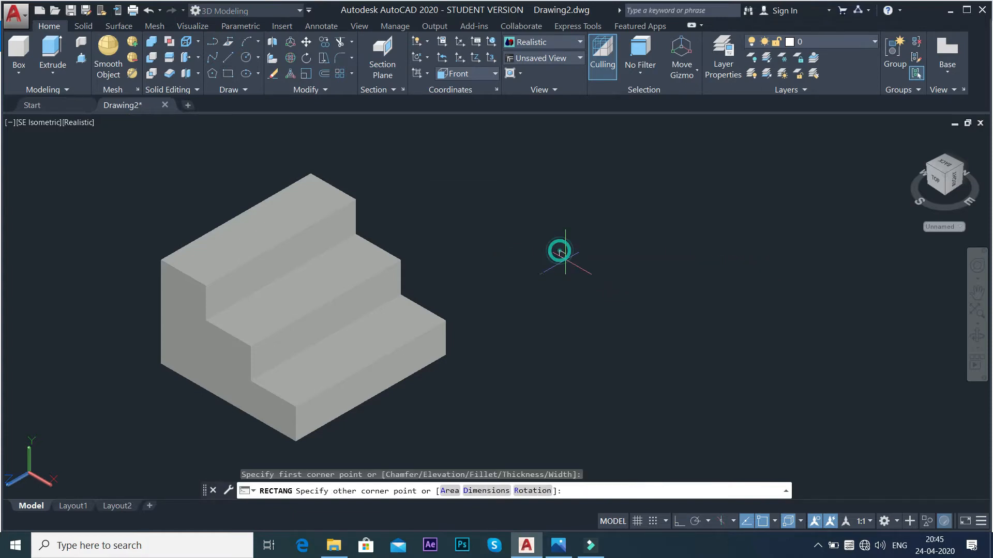
click(487, 492)
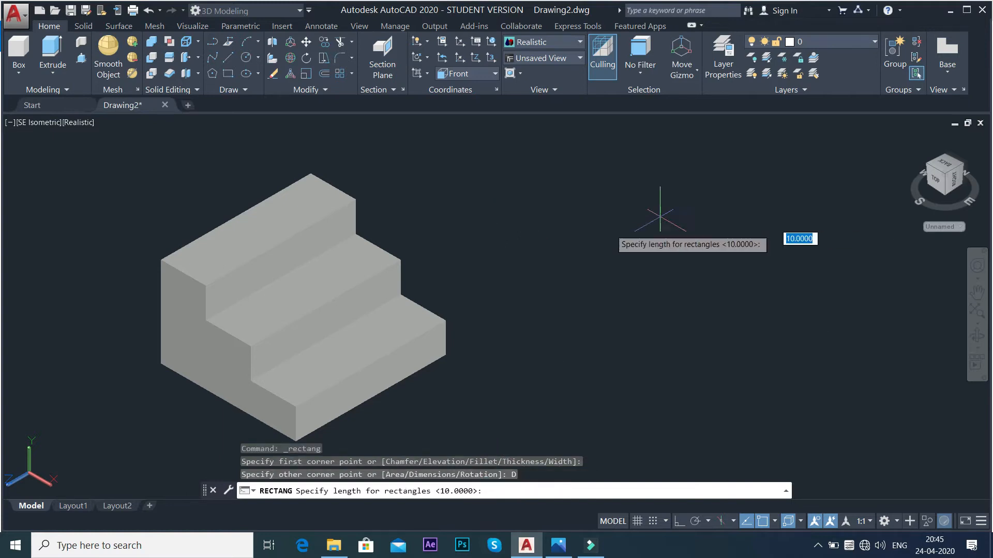
key(alt+Tab)
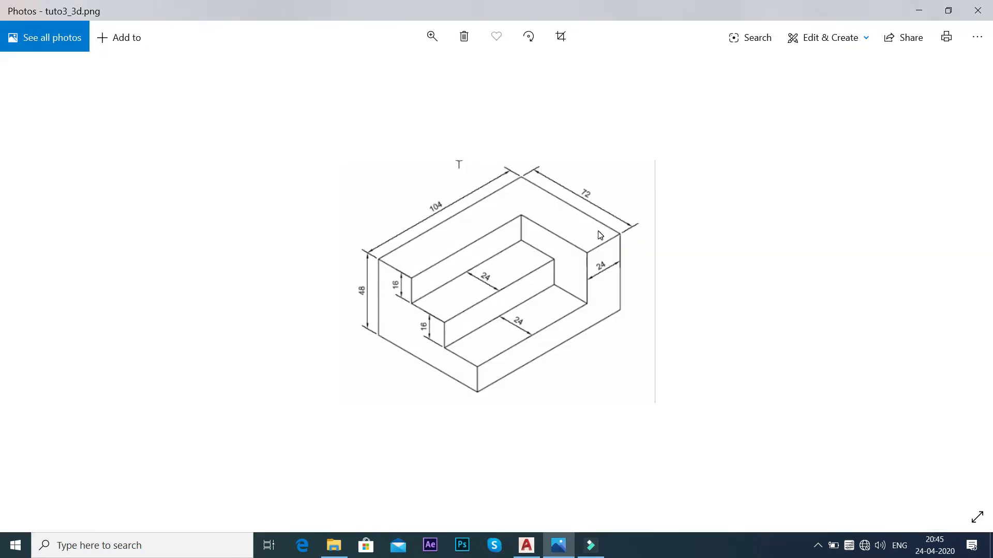
key(alt+Tab)
text(72)
key(Return)
key(alt+Tab)
key(alt+Tab)
text(4)
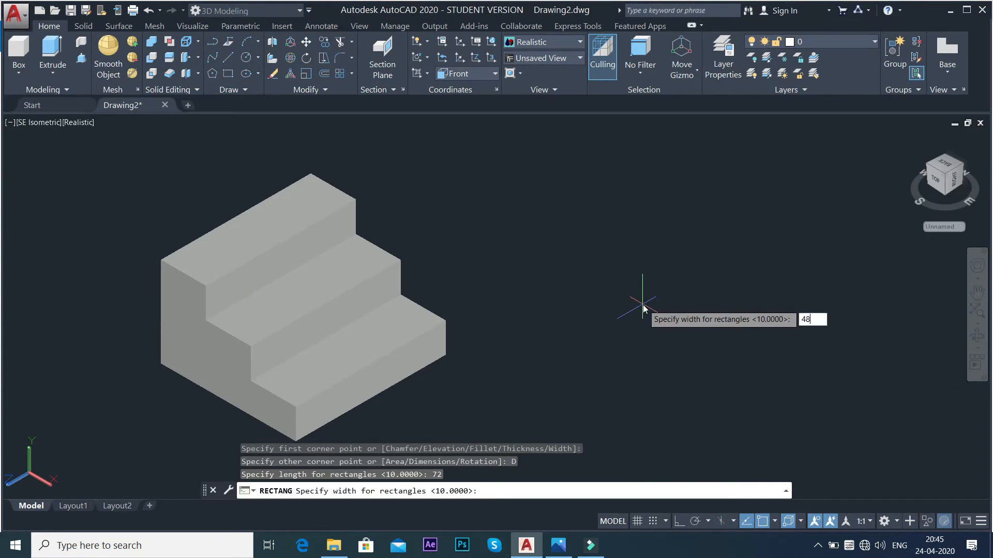
text(8)
key(Return)
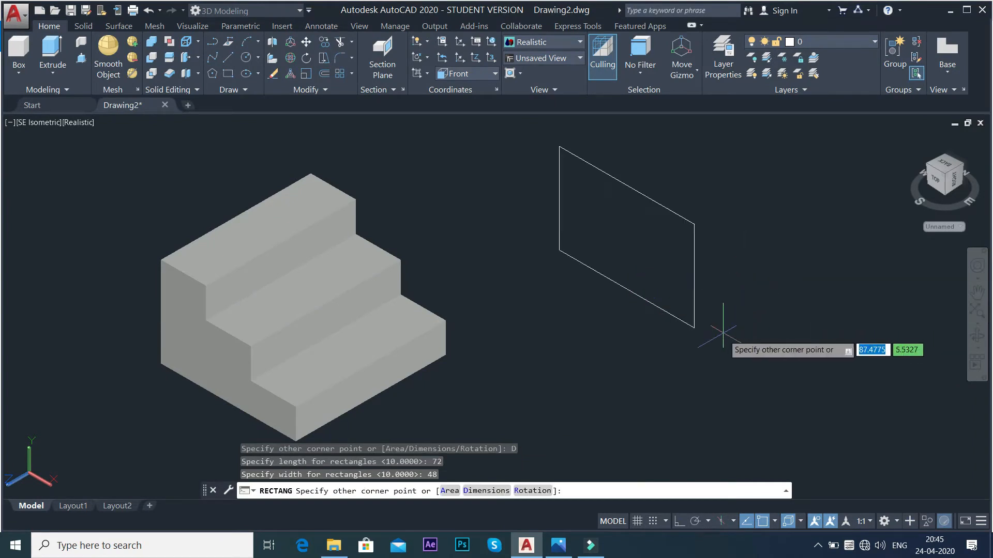
click(730, 368)
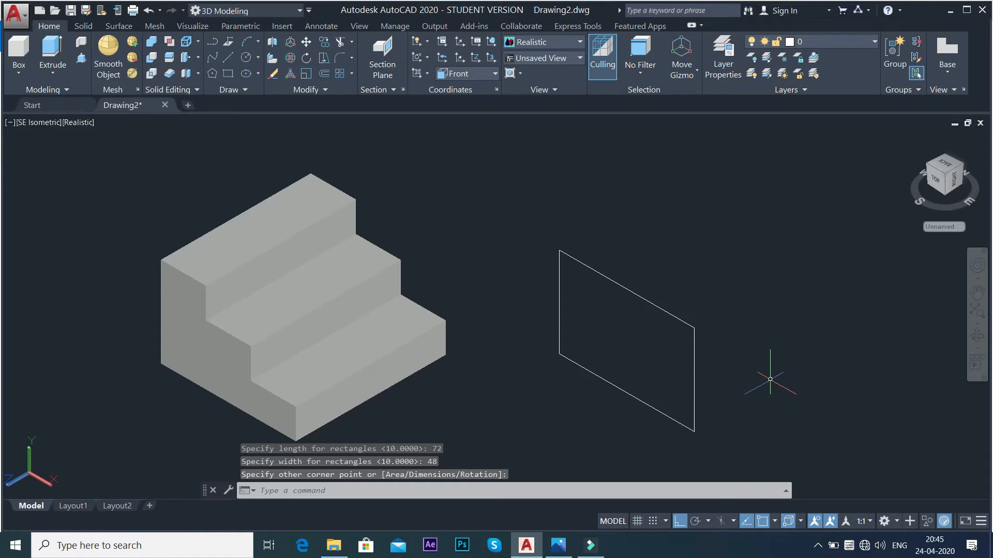
Extrude the back wall rectangle 24 units into a solid, checking the thickness against the reference image.
key(alt+Tab)
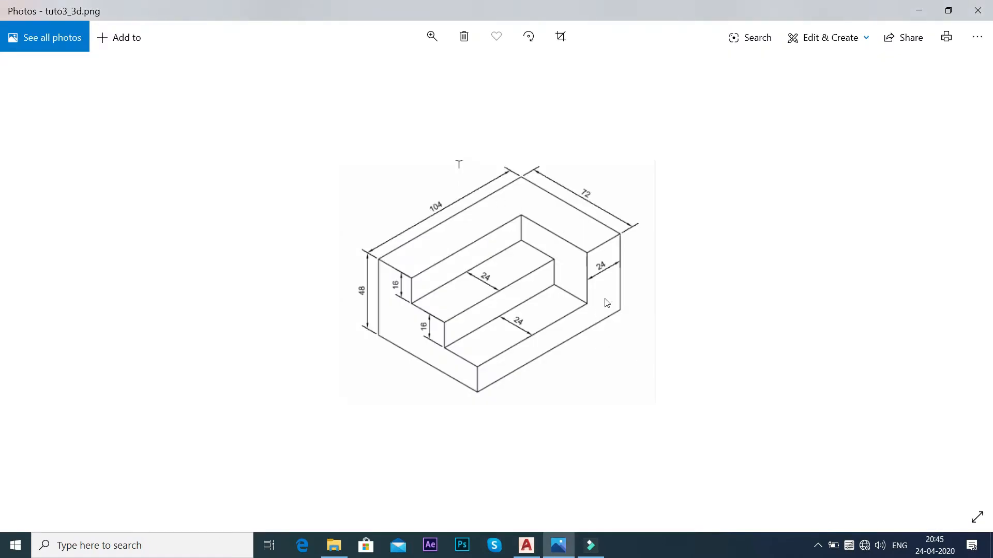
key(alt+Tab)
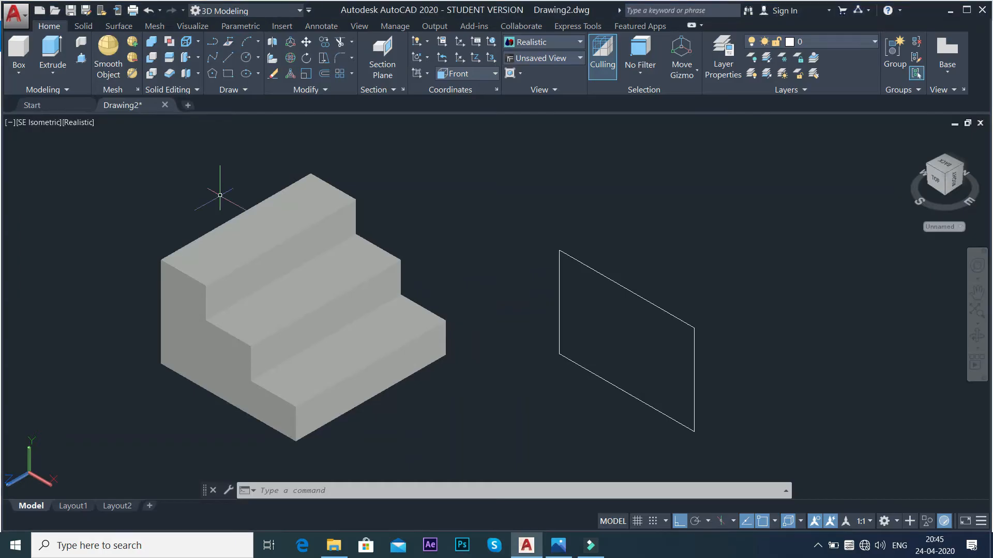
click(52, 73)
click(66, 96)
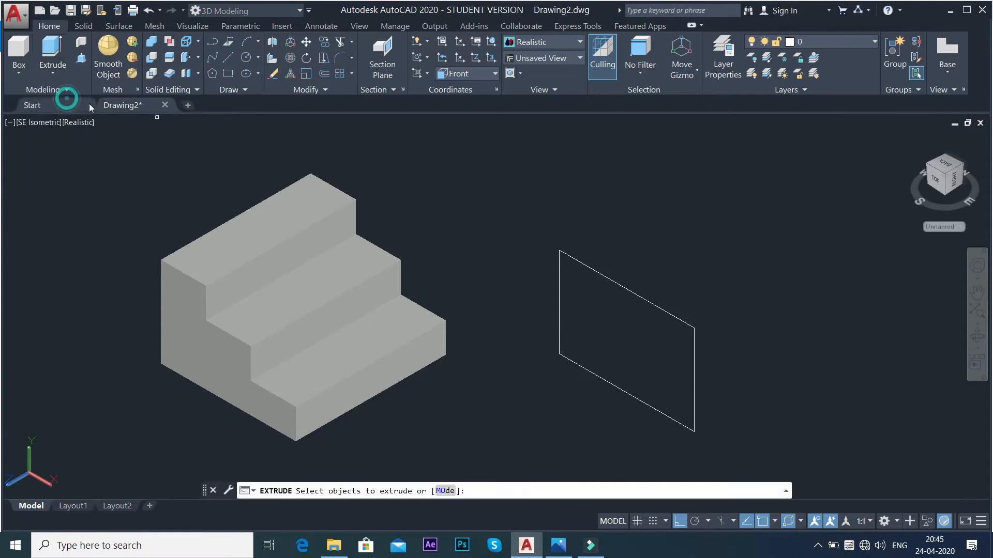
click(623, 288)
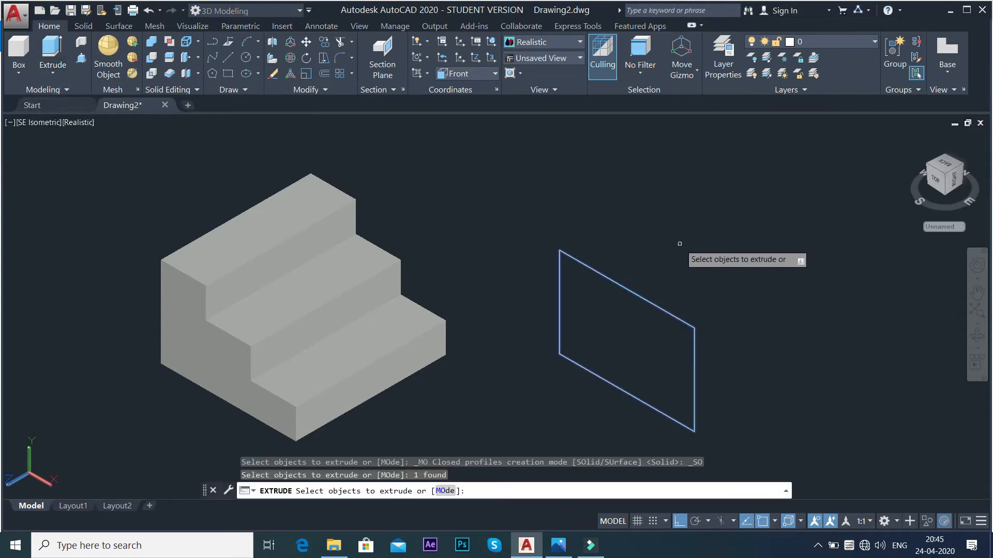
key(Return)
text(2)
key(Return)
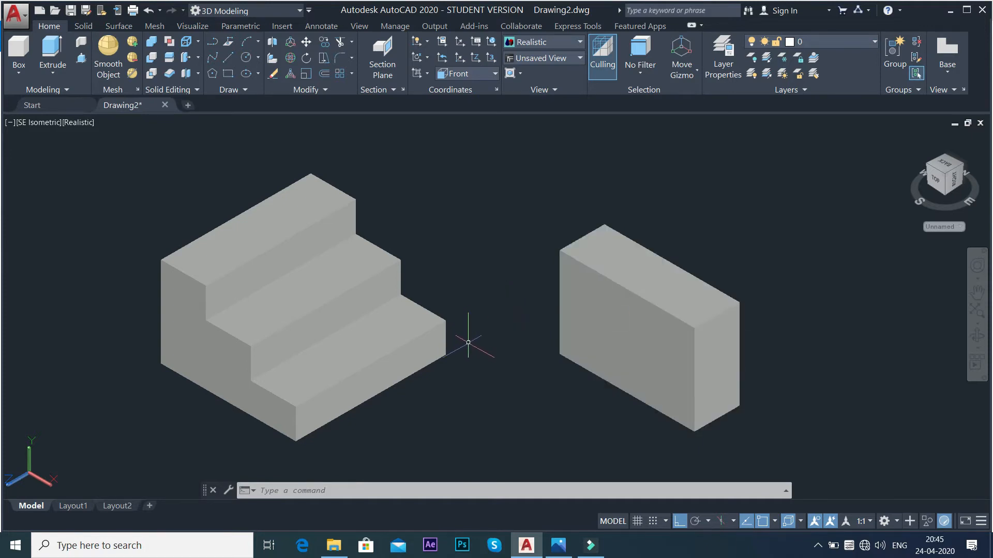
Move the back wall from its lower front corner onto the lower rear corner of the stepped solid's lowest step.
click(635, 337)
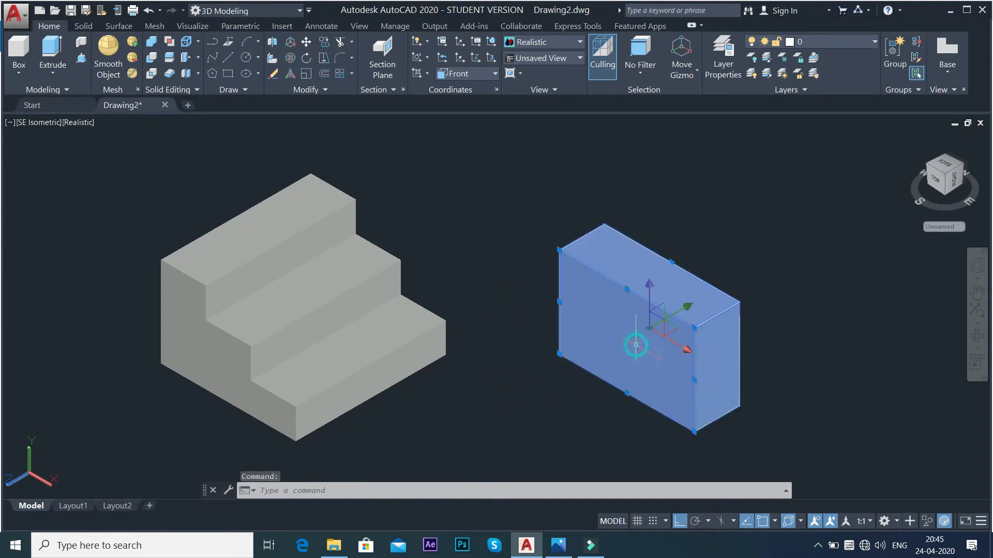
text(m)
key(Return)
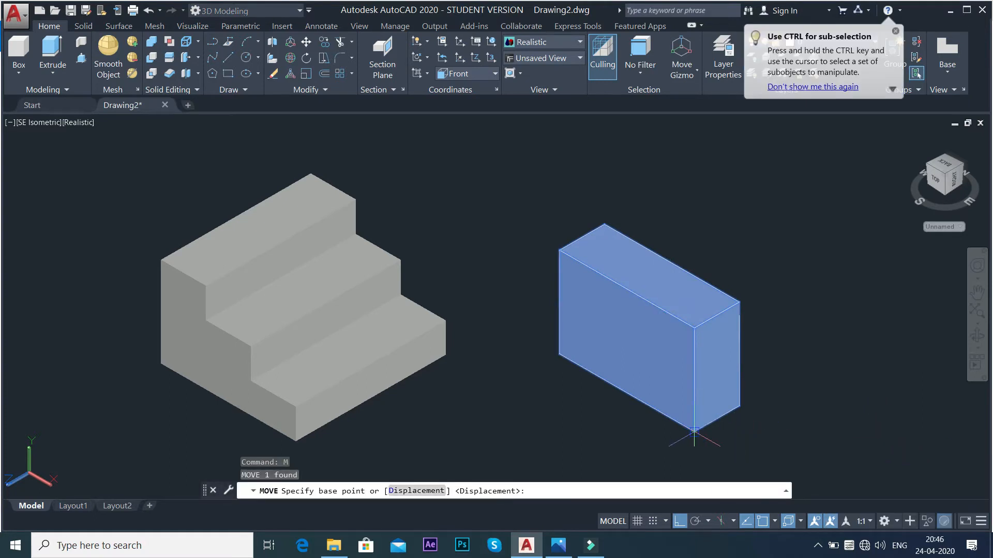
click(694, 431)
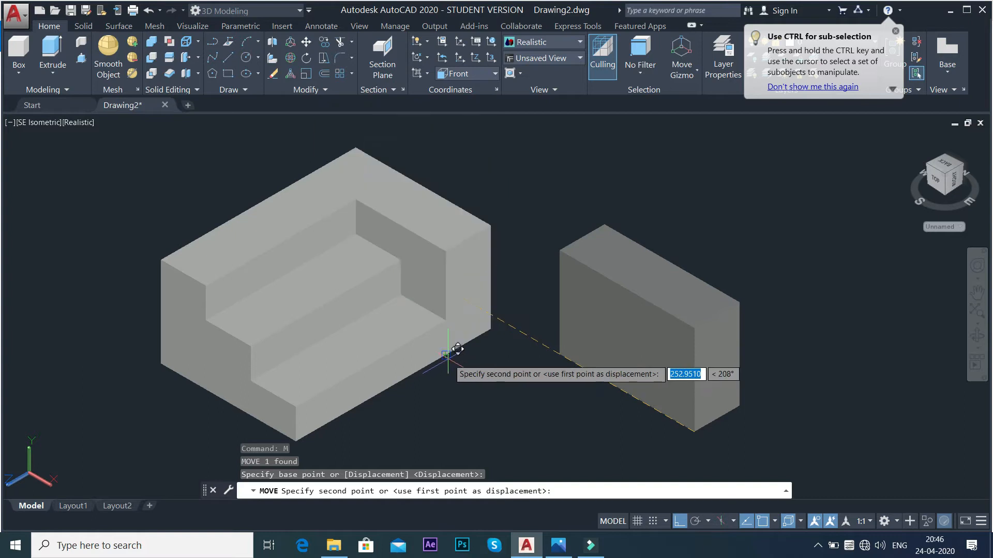
scroll(455, 346, up, 5)
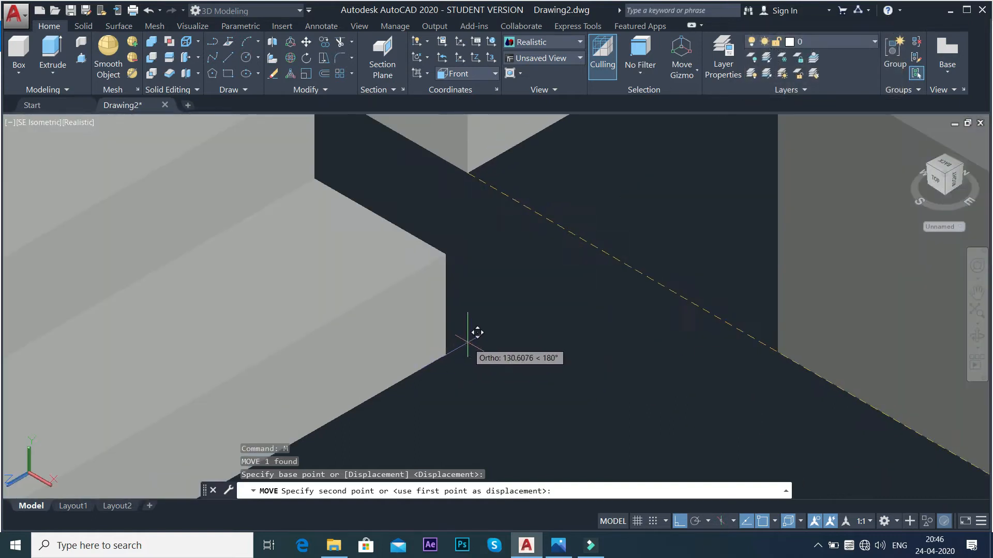
click(446, 354)
scroll(520, 361, down, 8)
scroll(543, 288, up, 2)
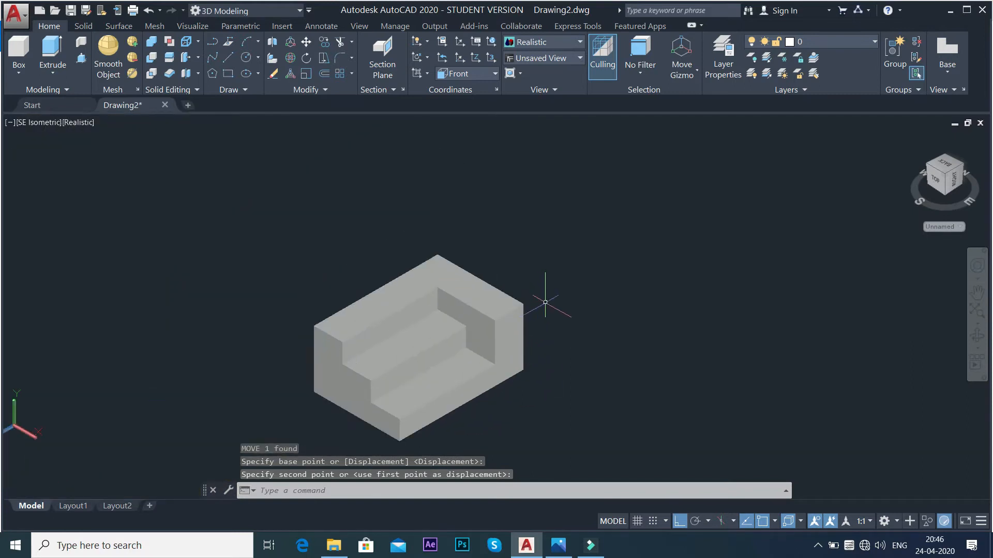
scroll(543, 289, up, 2)
click(538, 289)
key(Escape)
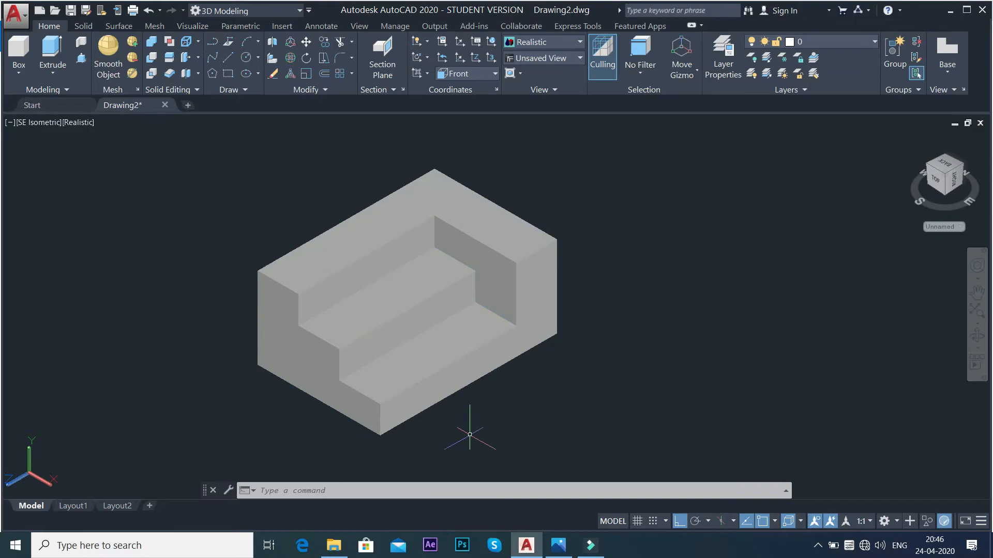
Compare the assembled block with the reference image, then union the back wall and stepped solid into one solid.
key(alt+Tab)
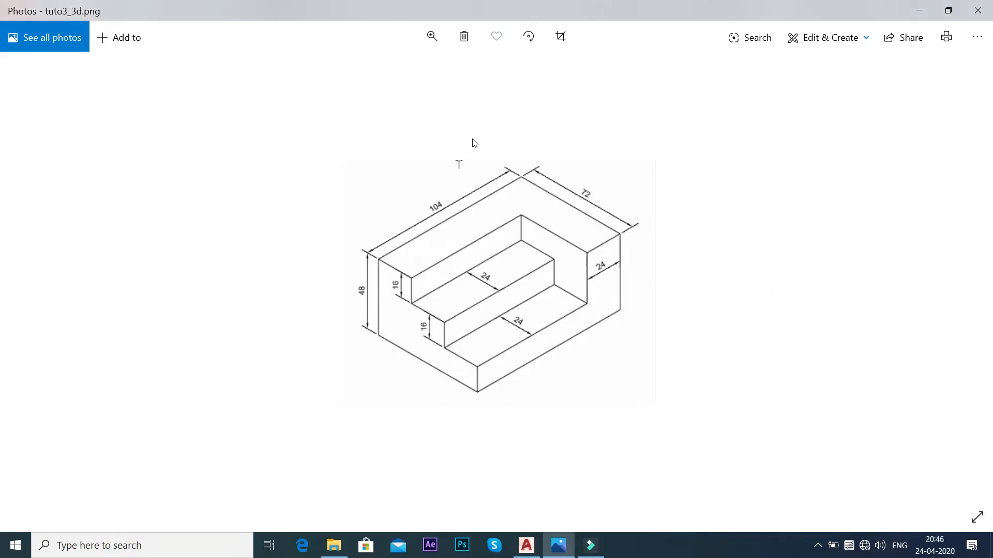
key(alt+Tab)
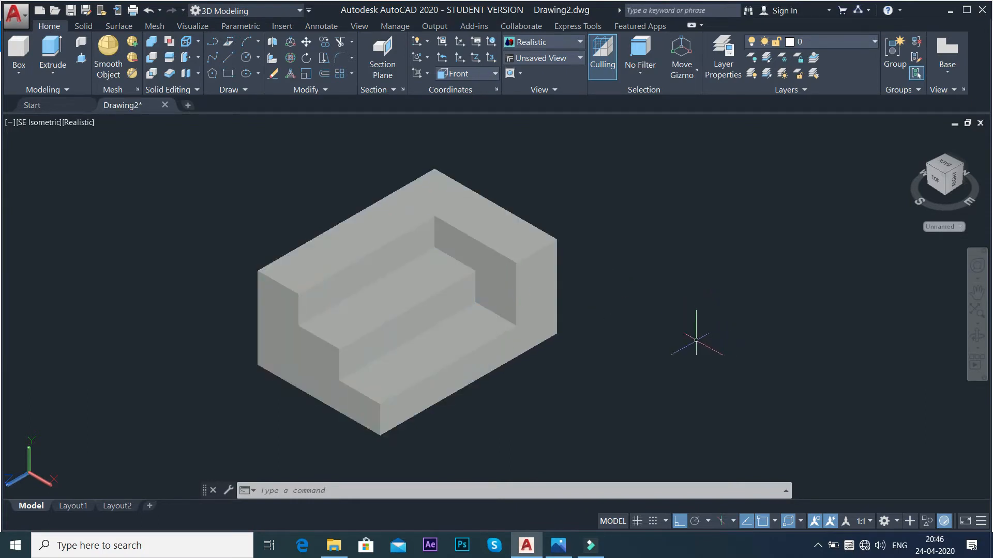
text(UNIOn)
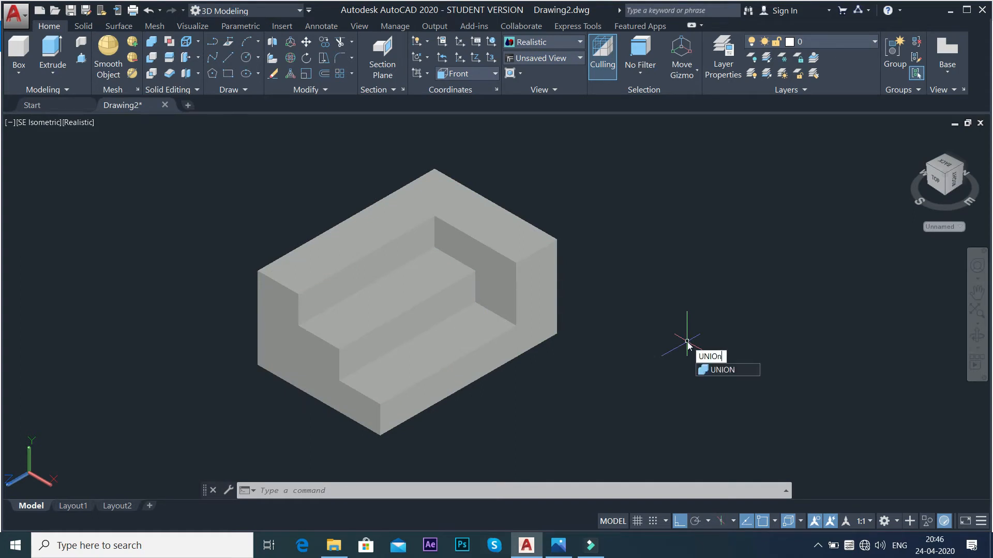
key(Return)
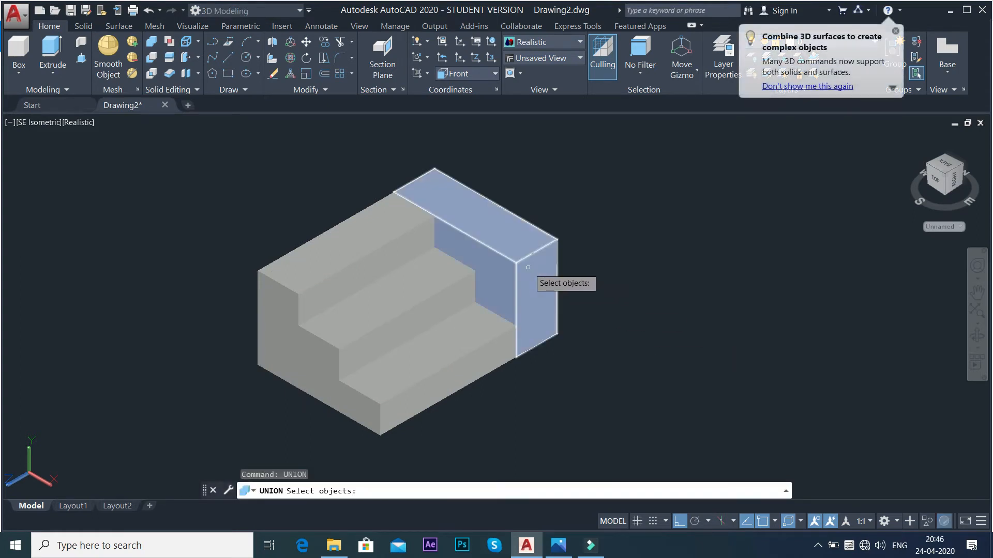
click(532, 282)
click(457, 293)
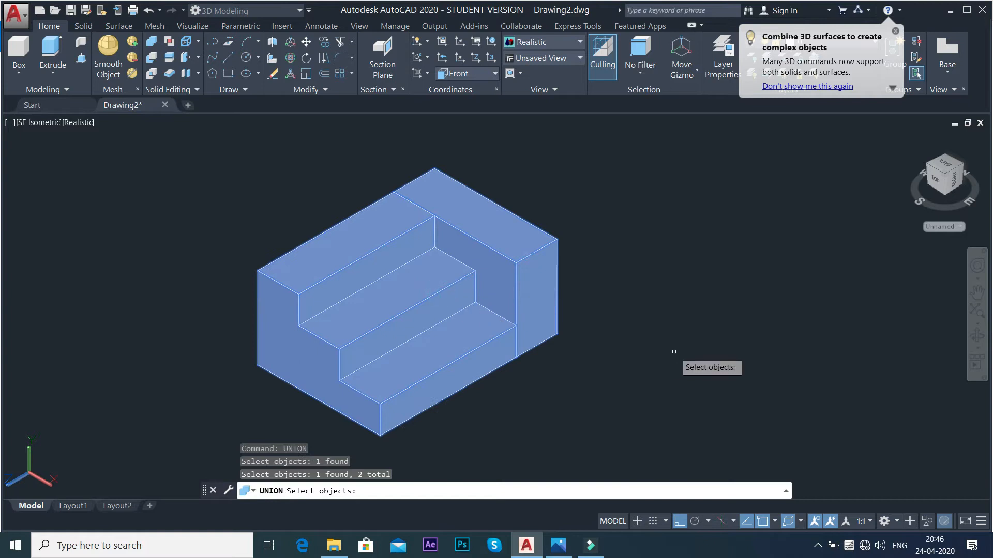
key(Return)
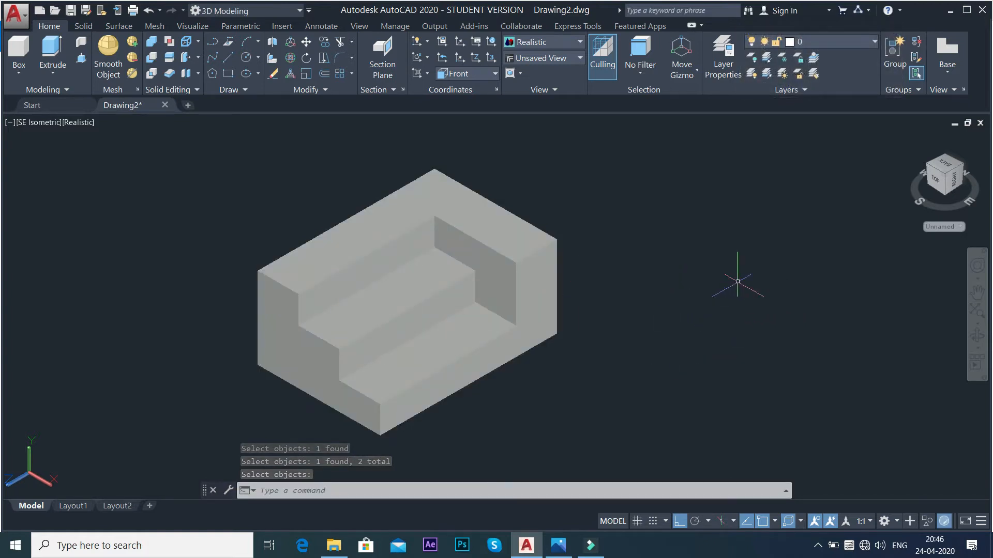
View the combined solid on the Layout1 sheet and return to model space.
scroll(734, 280, down, 2)
scroll(826, 266, up, 2)
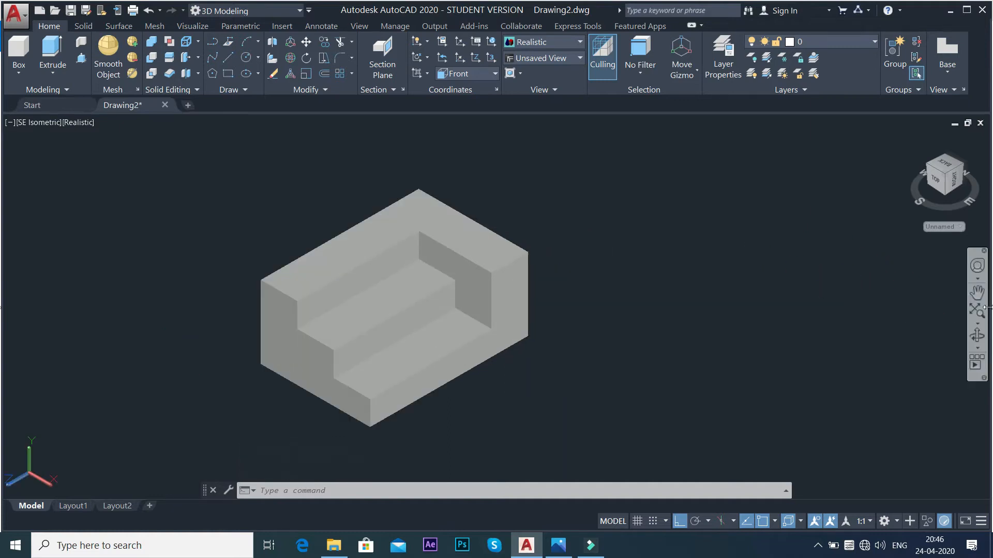
click(977, 292)
drag(755, 331, 663, 328)
right_click(624, 220)
click(650, 227)
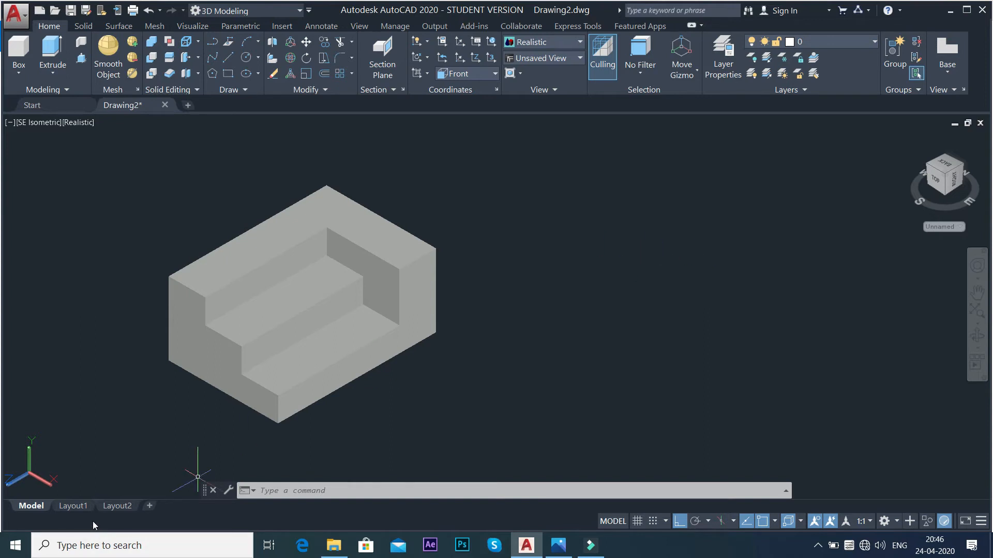
mouse_move(76, 510)
click(73, 507)
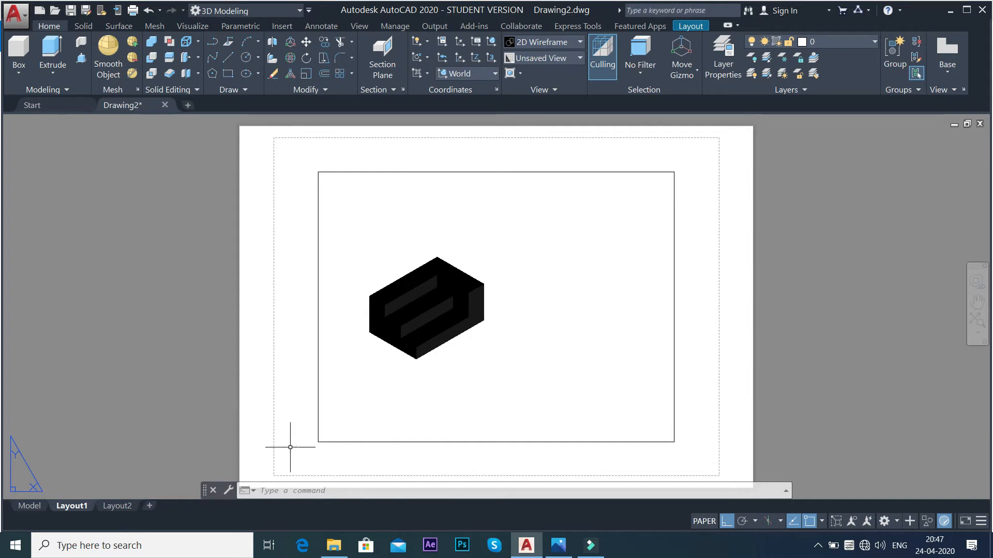
click(31, 506)
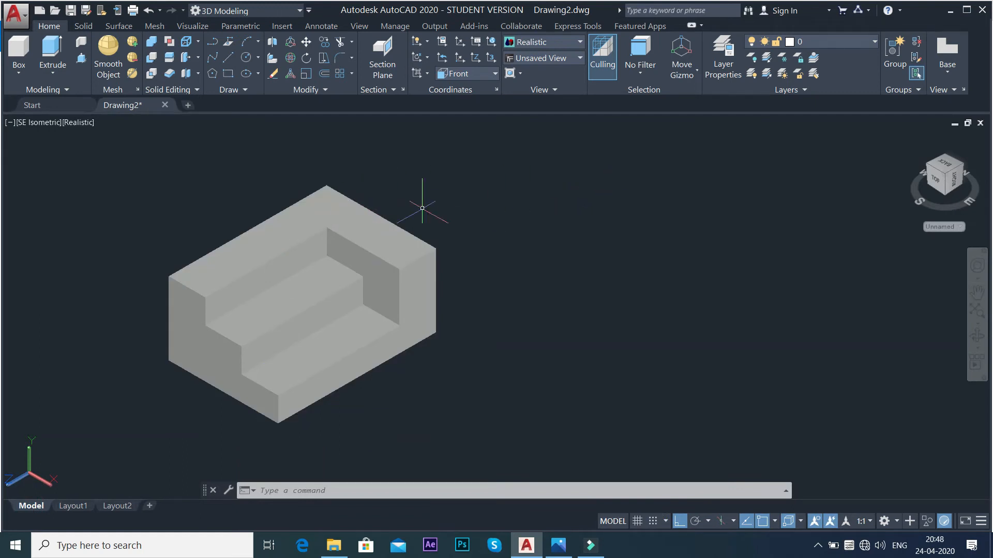
Try the Two: Horizontal viewport configuration, activating each viewport and zooming the solid in it.
click(199, 27)
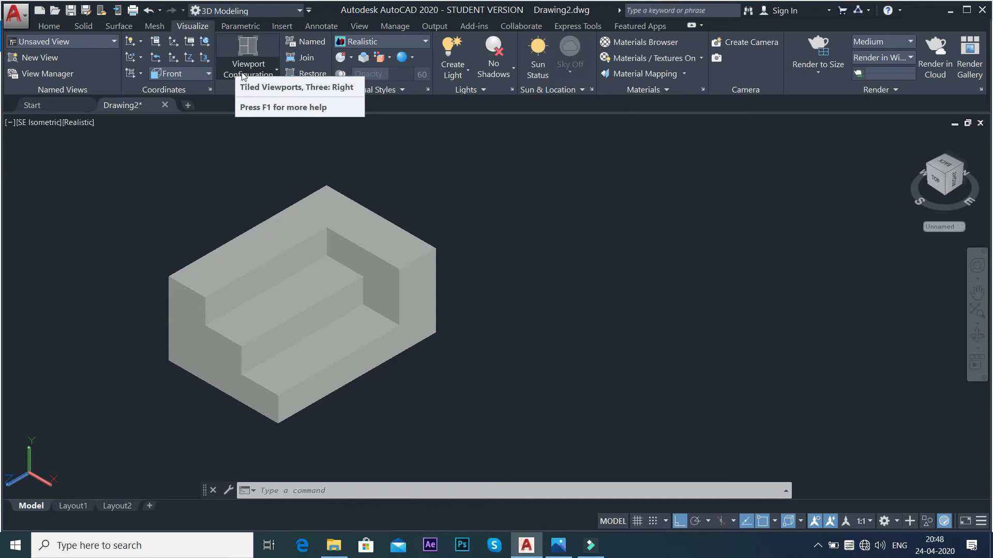
click(277, 72)
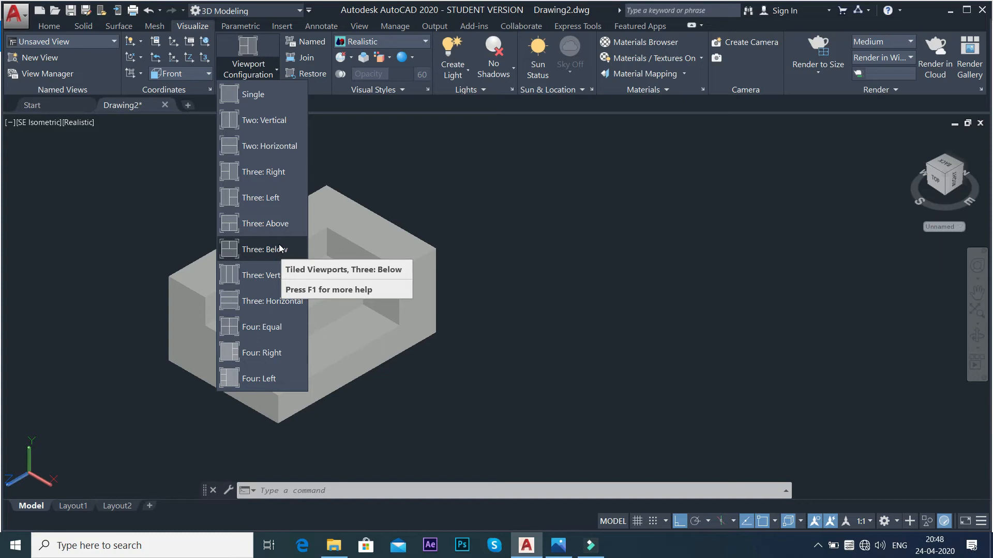
click(267, 150)
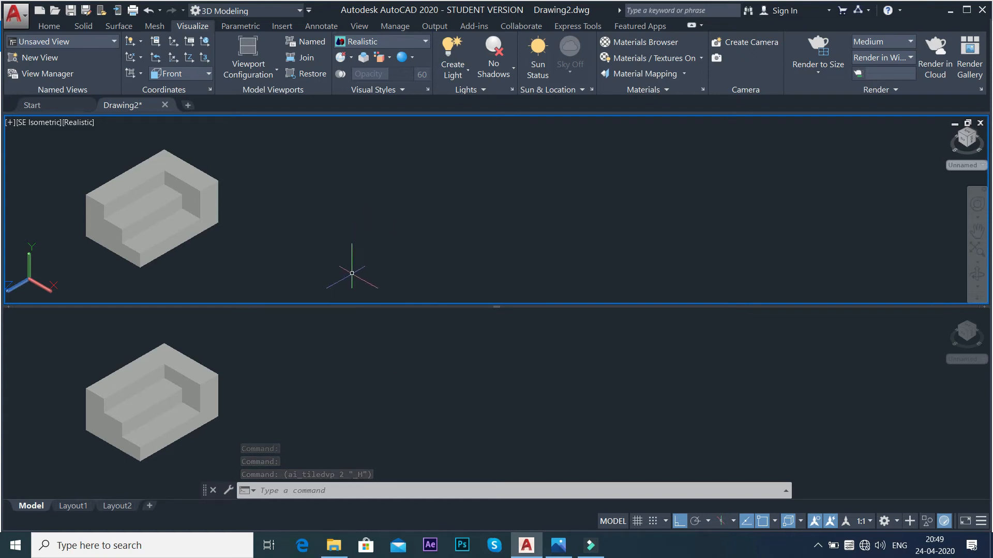
click(303, 416)
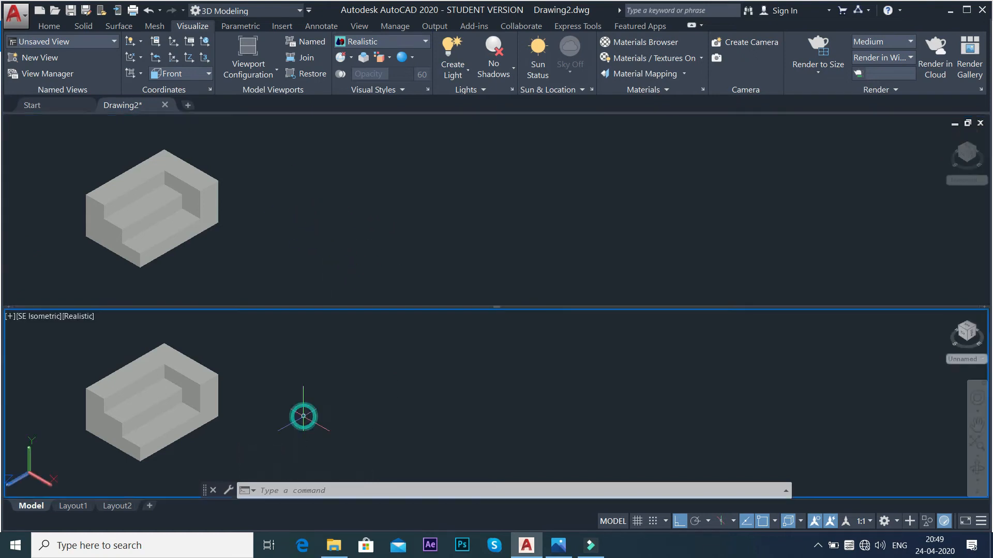
click(318, 228)
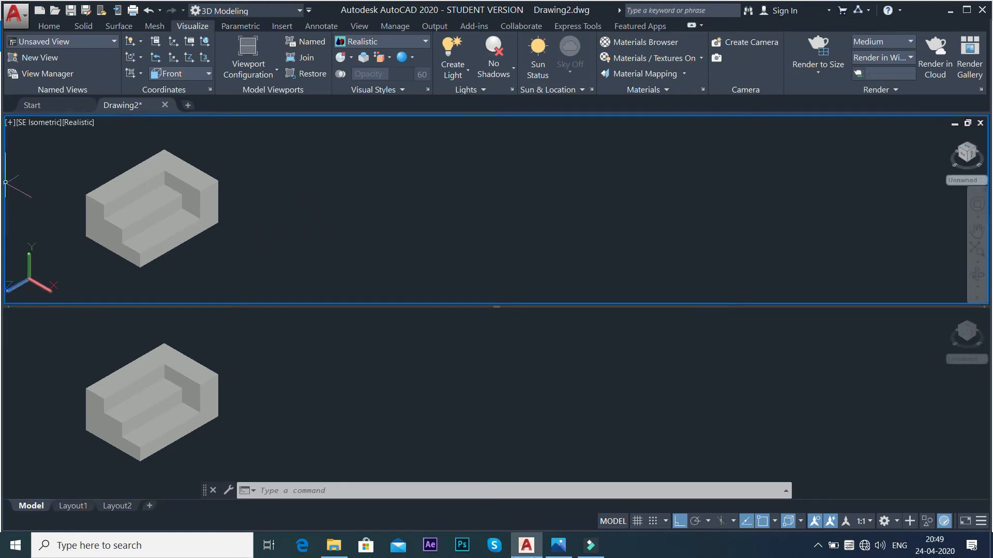
scroll(46, 189, up, 2)
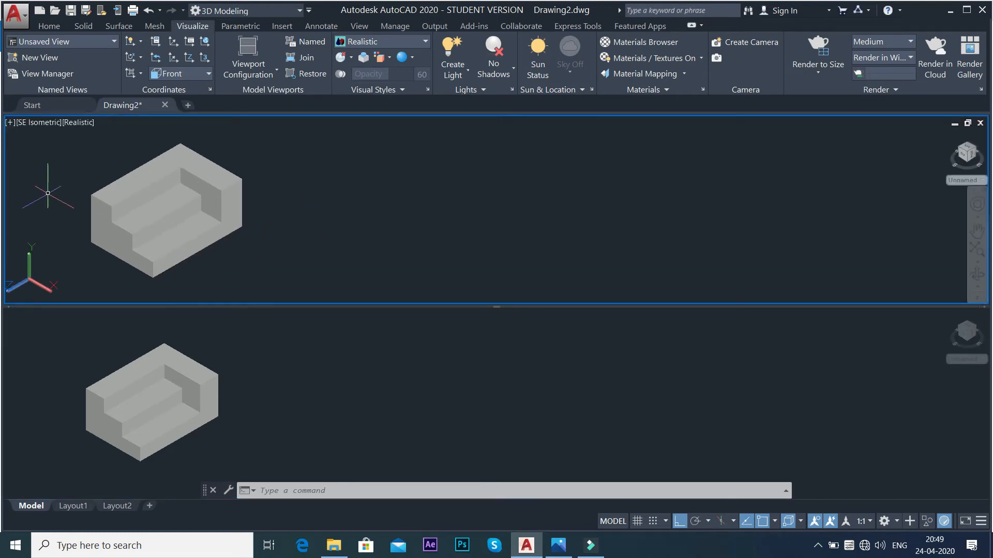
click(253, 365)
scroll(248, 362, up, 2)
scroll(237, 393, down, 4)
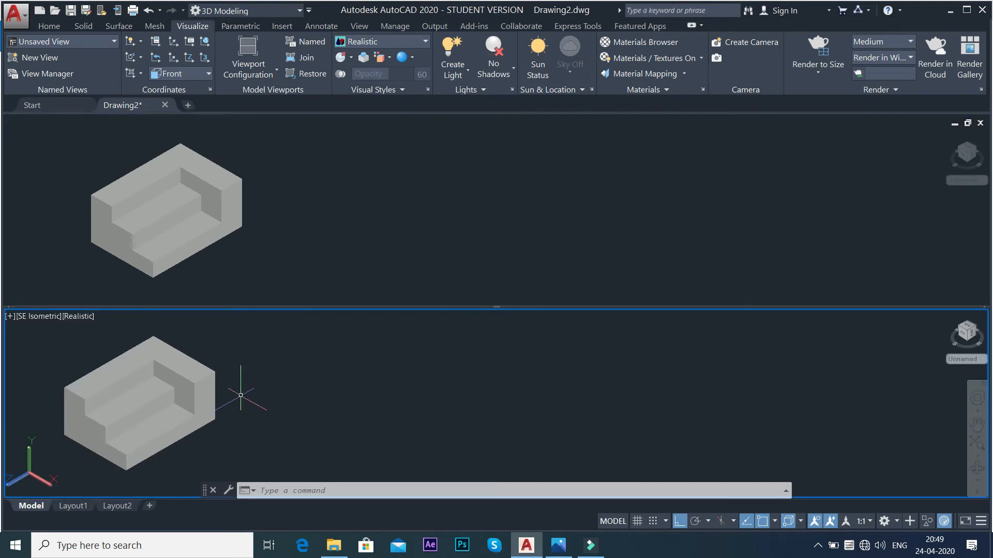
Split model space into three viewports with the Three: Right configuration and activate the lower small viewport.
click(267, 71)
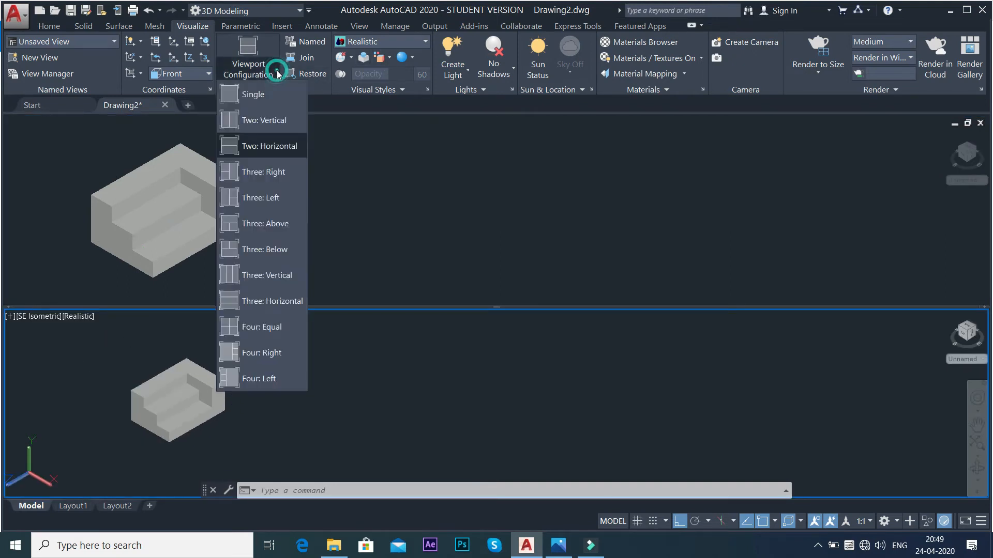
click(263, 173)
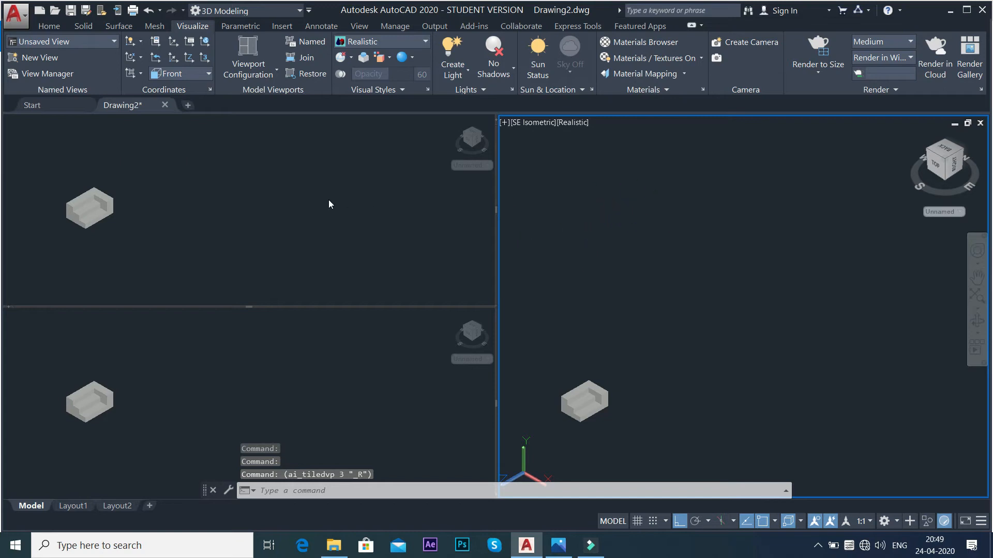
click(288, 362)
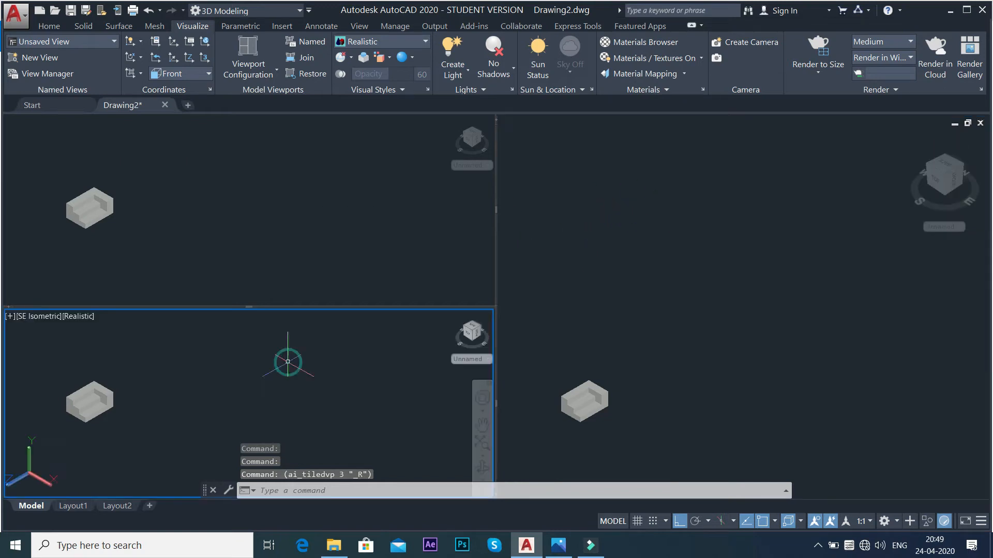
Activate the upper small viewport, then centre and enlarge the solid in it with Pan and zoom.
click(299, 239)
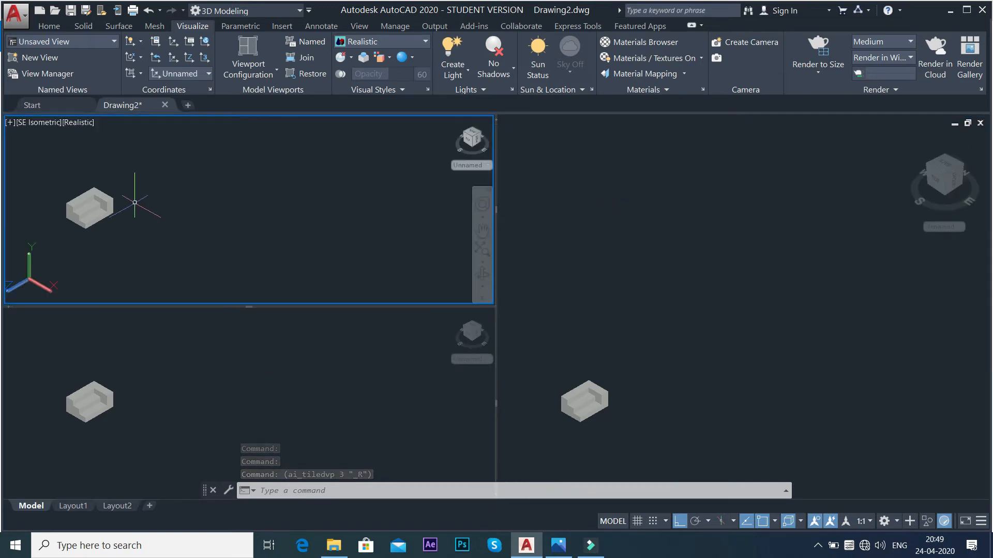
click(482, 230)
drag(204, 223, 313, 228)
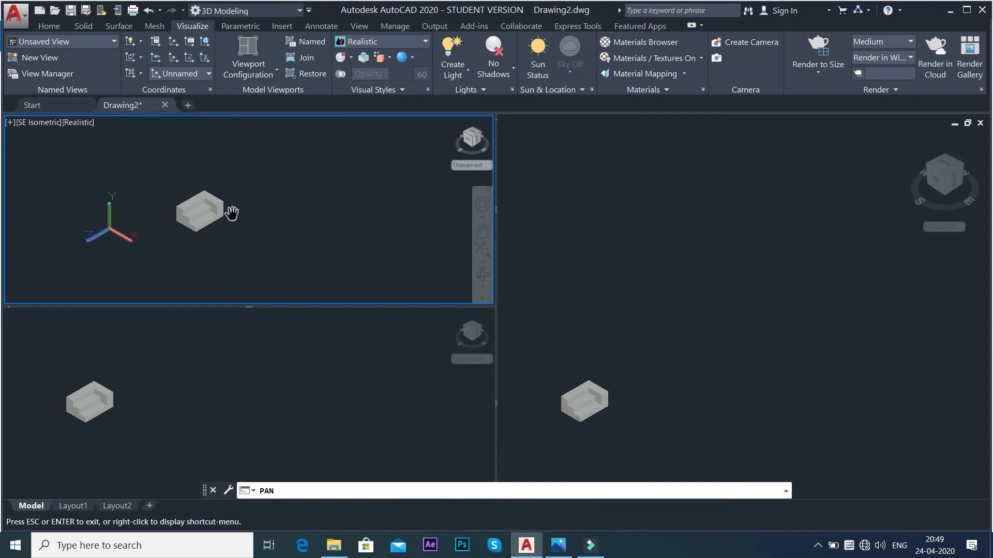
scroll(233, 215, up, 3)
scroll(94, 161, up, 2)
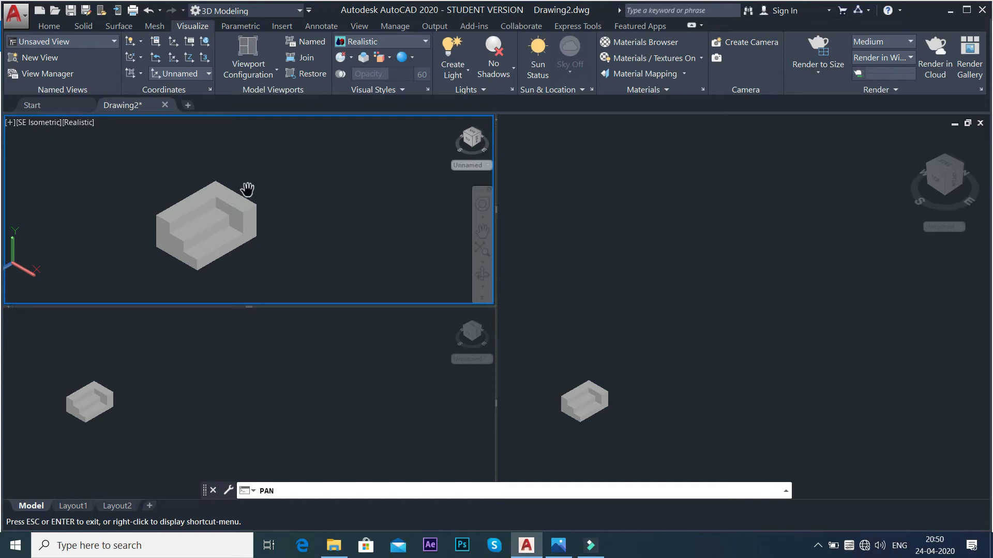
right_click(248, 173)
click(272, 179)
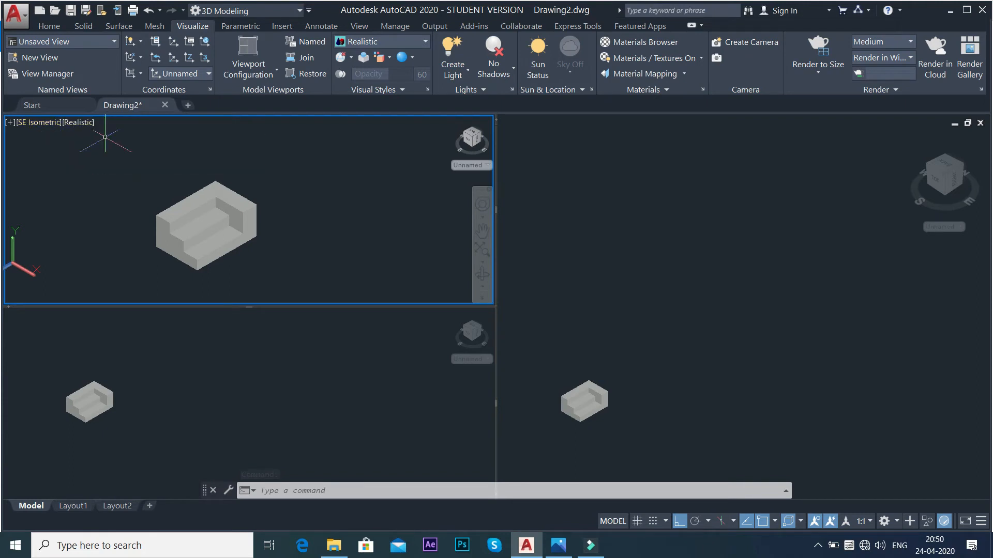
Enlarge the solid in the upper small viewport, then set the lower small viewport to the Top view and centre the block.
scroll(195, 250, up, 2)
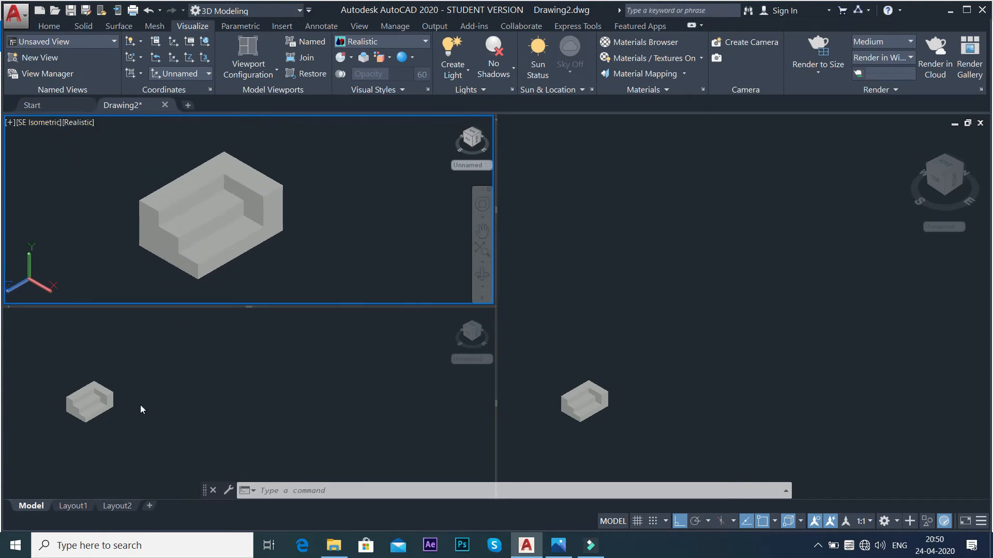
click(166, 411)
click(38, 316)
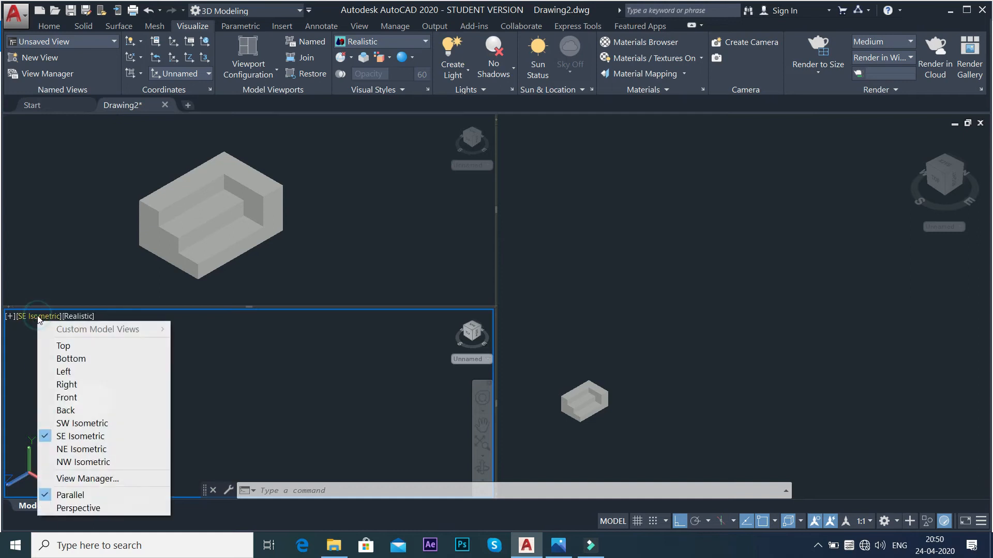
click(62, 346)
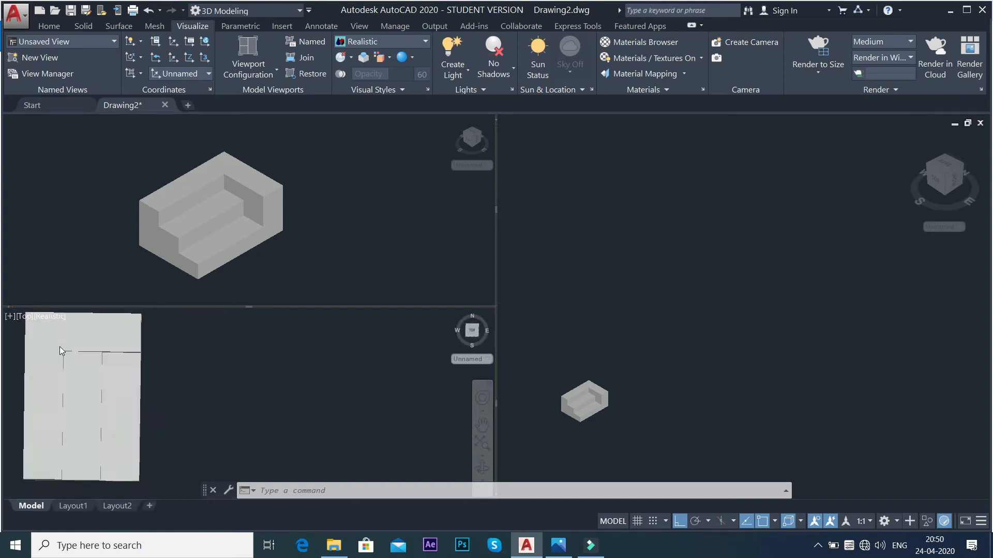
click(488, 426)
drag(187, 398, 348, 398)
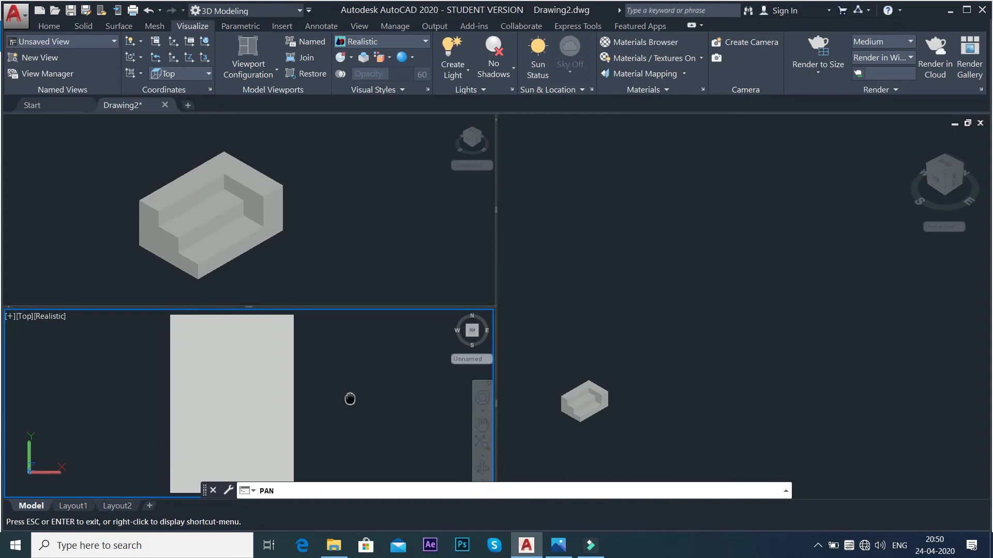
right_click(339, 371)
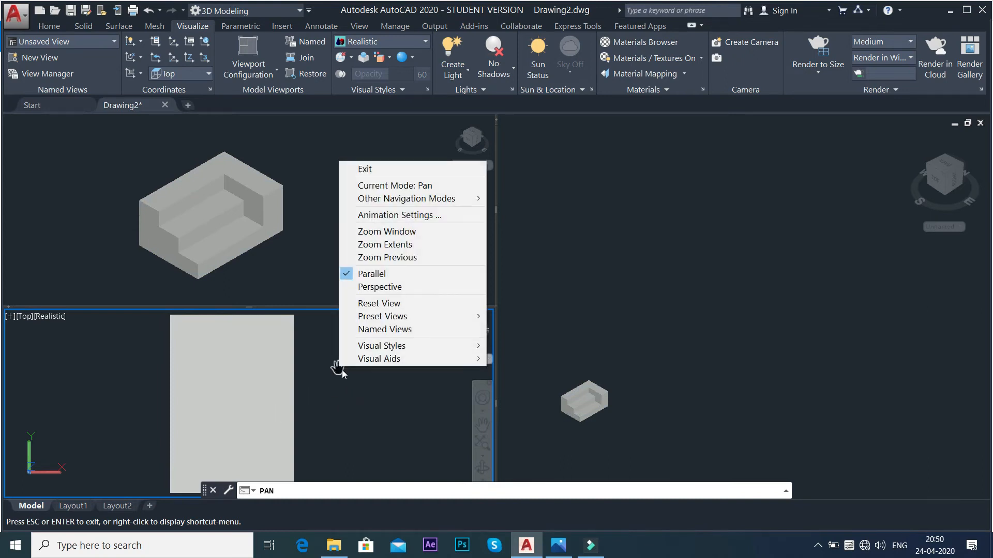
click(371, 171)
Display the lower small viewport in the 2D Wireframe style and fit the block's plan inside it.
click(57, 316)
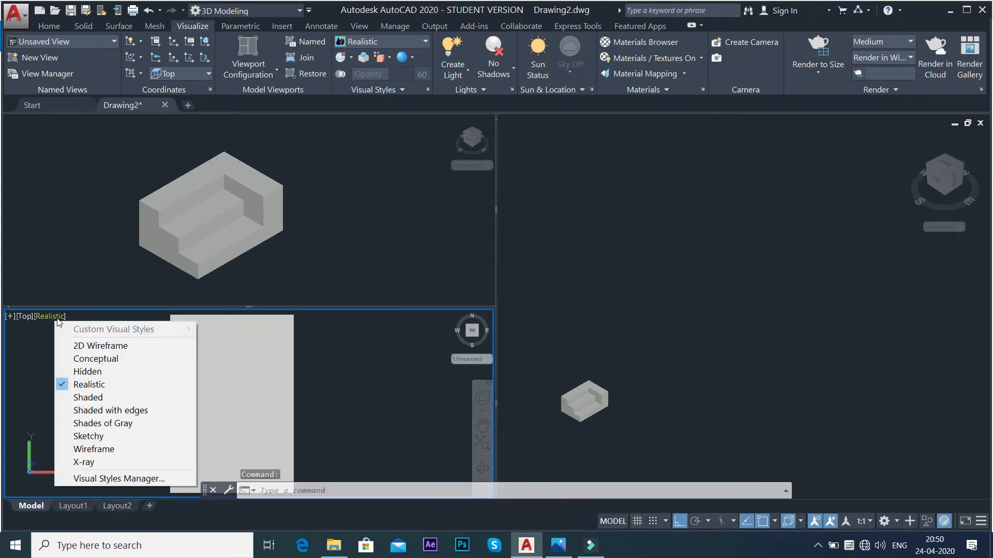
click(75, 347)
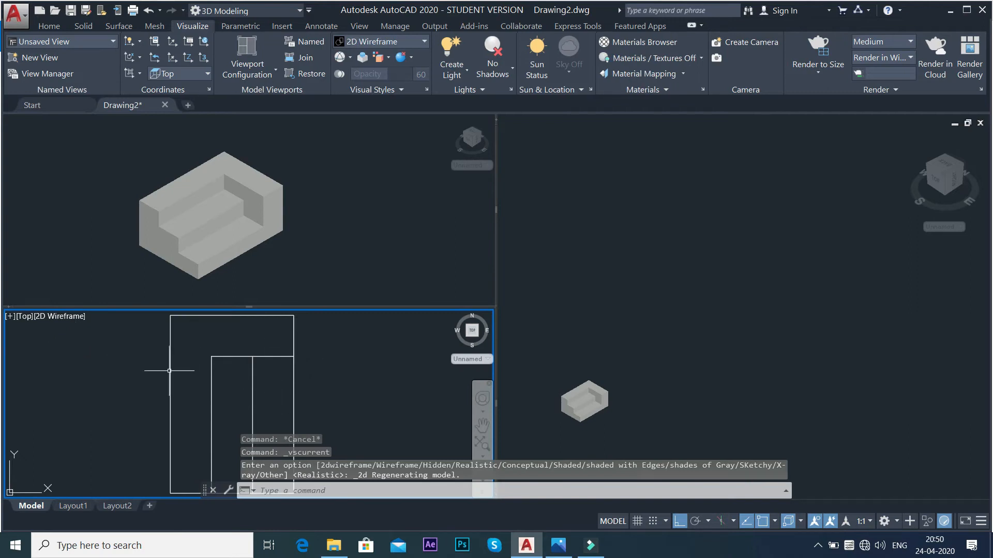
scroll(242, 401, down, 2)
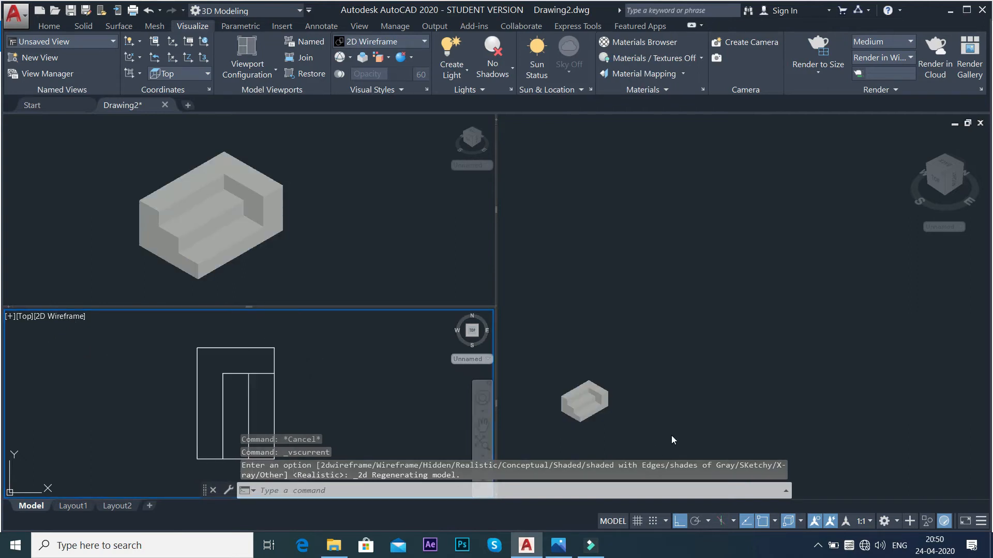
Set the large viewport to the Front view in the 2D Wireframe style and centre the block's outline in it.
click(583, 405)
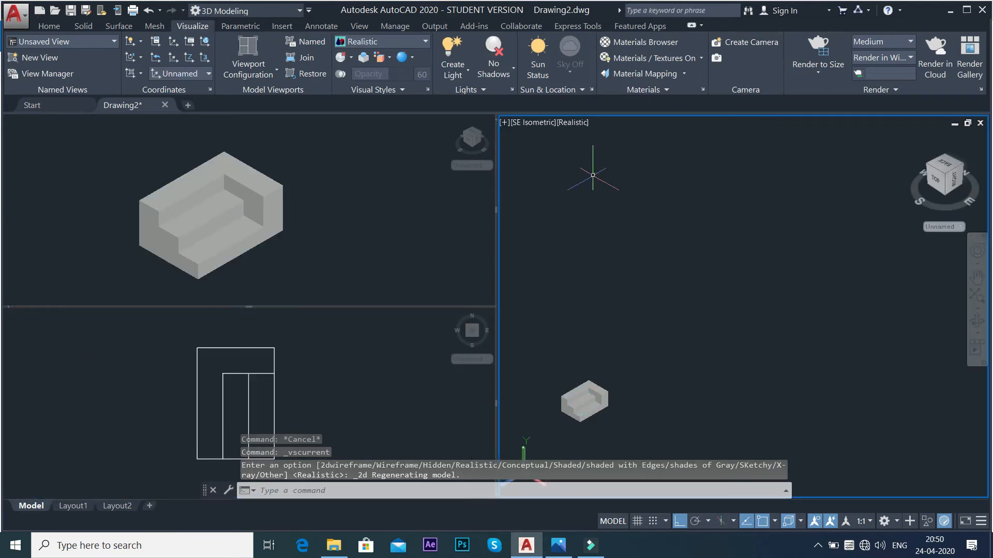
click(538, 123)
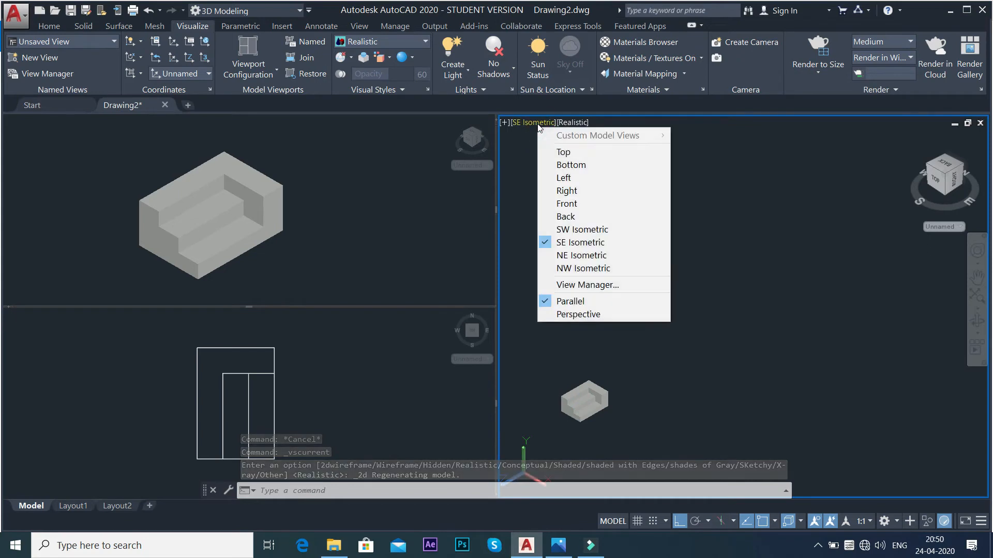
click(564, 208)
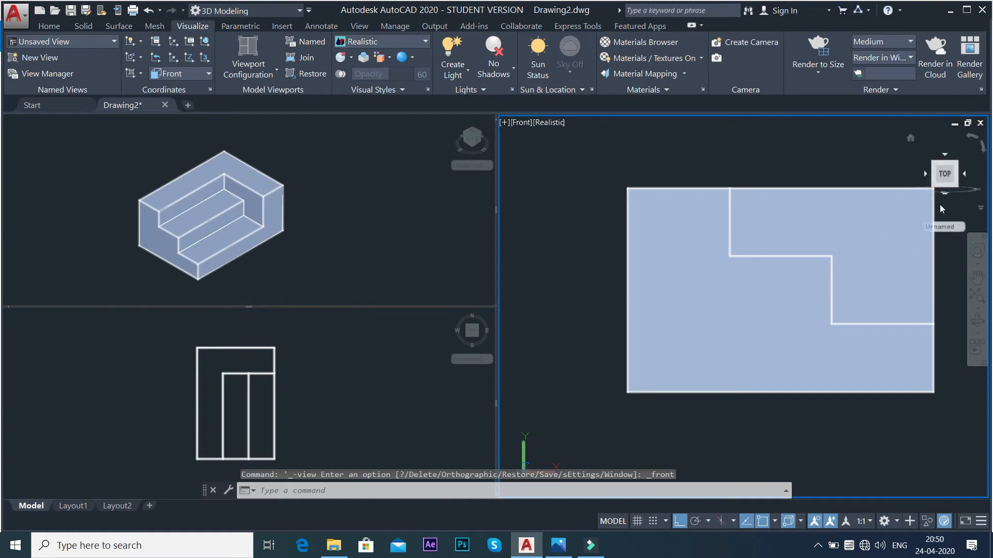
click(541, 126)
click(568, 152)
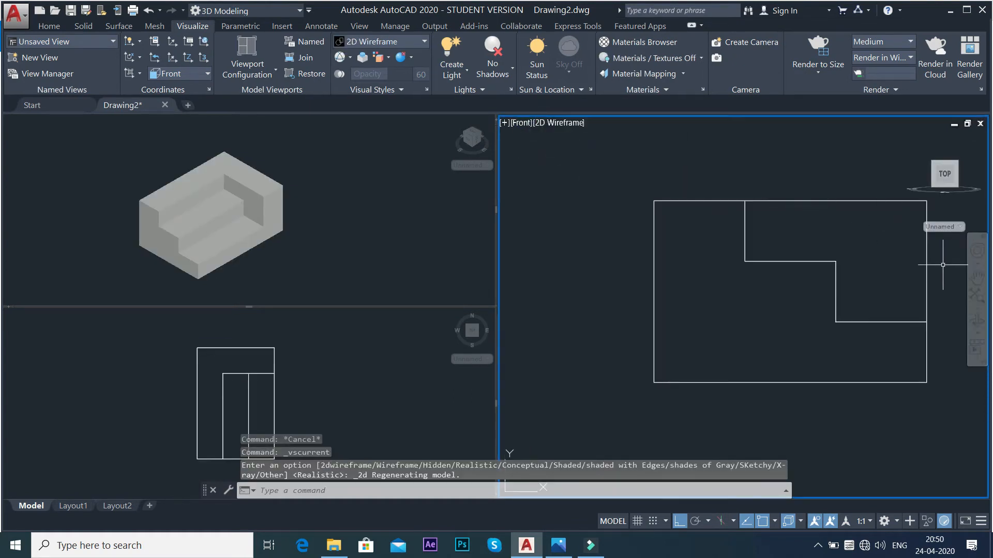
click(977, 293)
drag(850, 278, 809, 270)
right_click(691, 148)
click(690, 148)
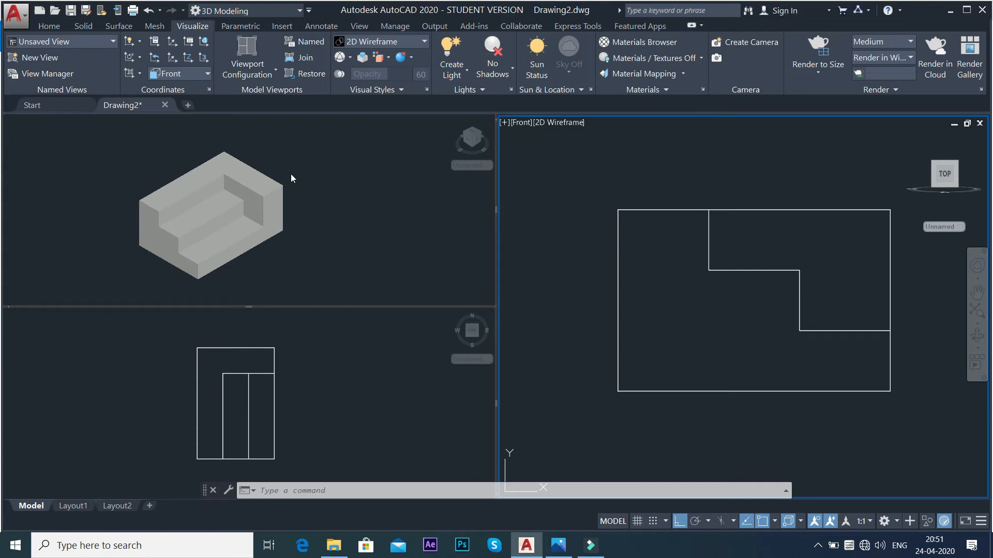
Restore the Single viewport configuration and show the solid in the SE Isometric view with the Realistic visual style.
click(270, 67)
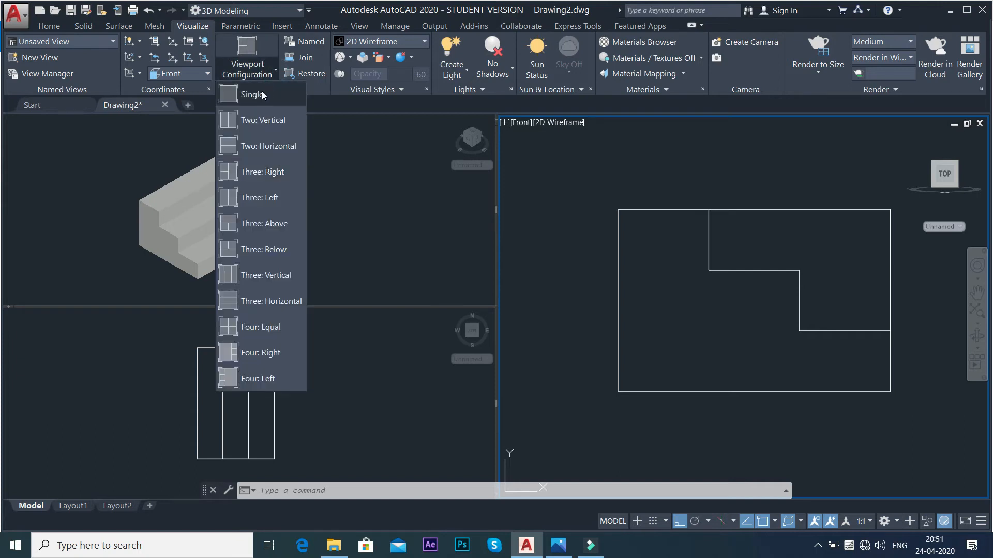
click(271, 101)
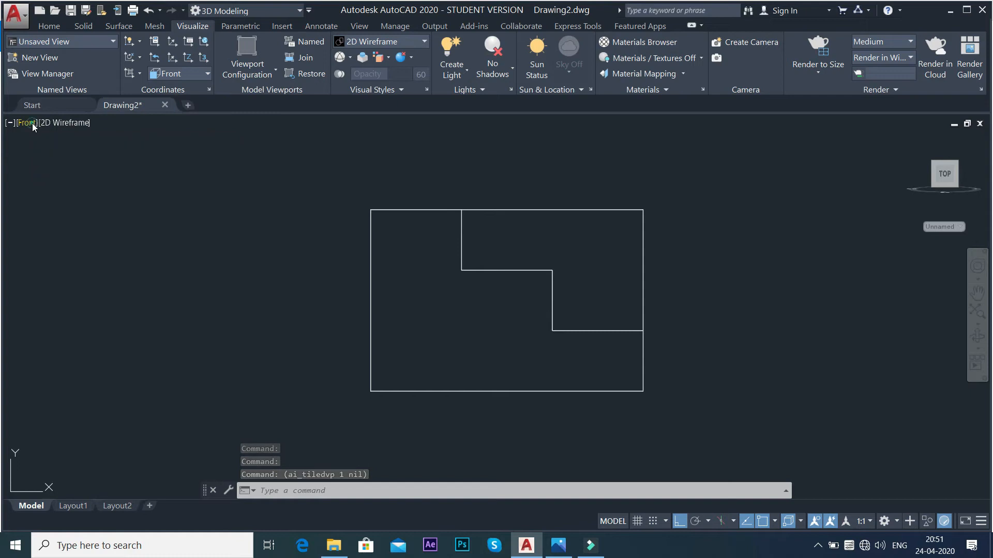
click(28, 123)
click(70, 247)
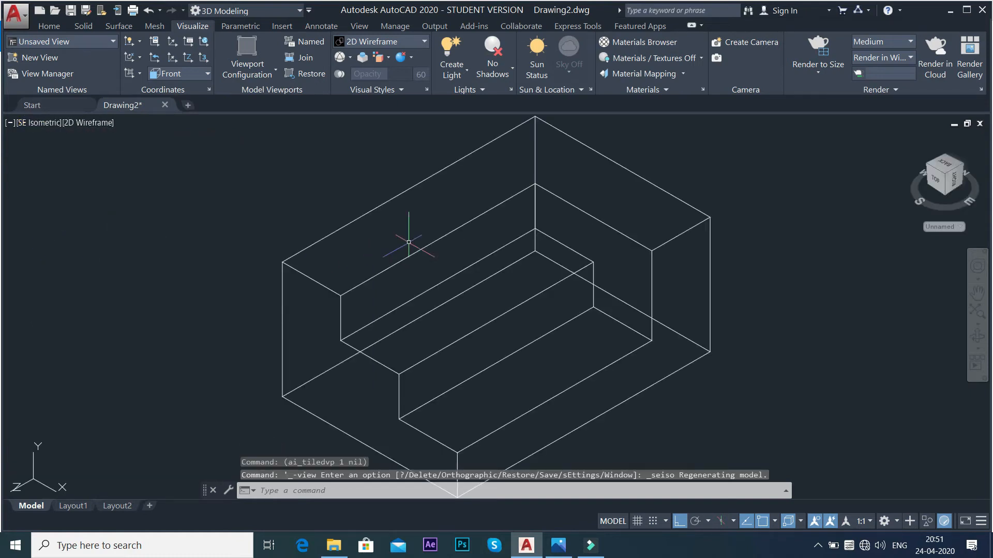
click(84, 123)
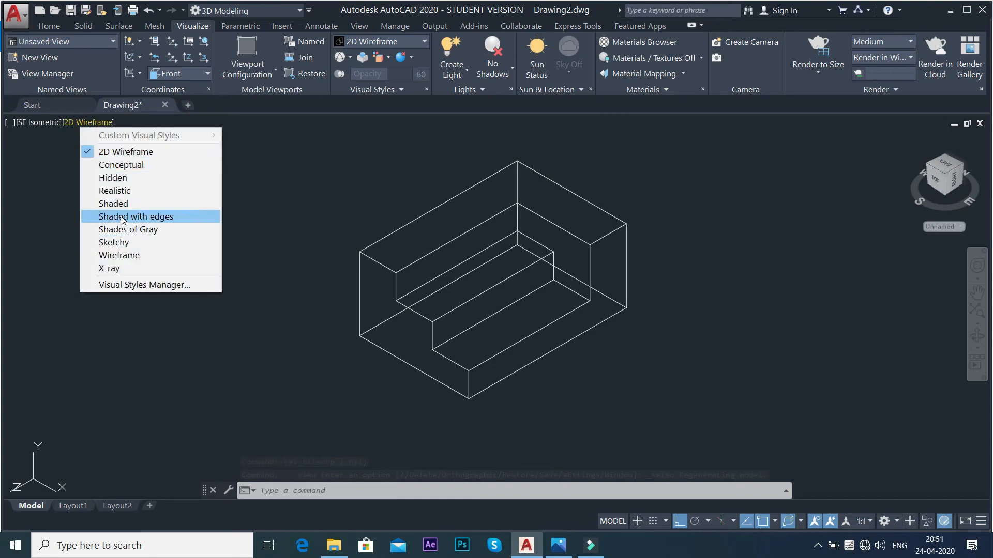
click(115, 191)
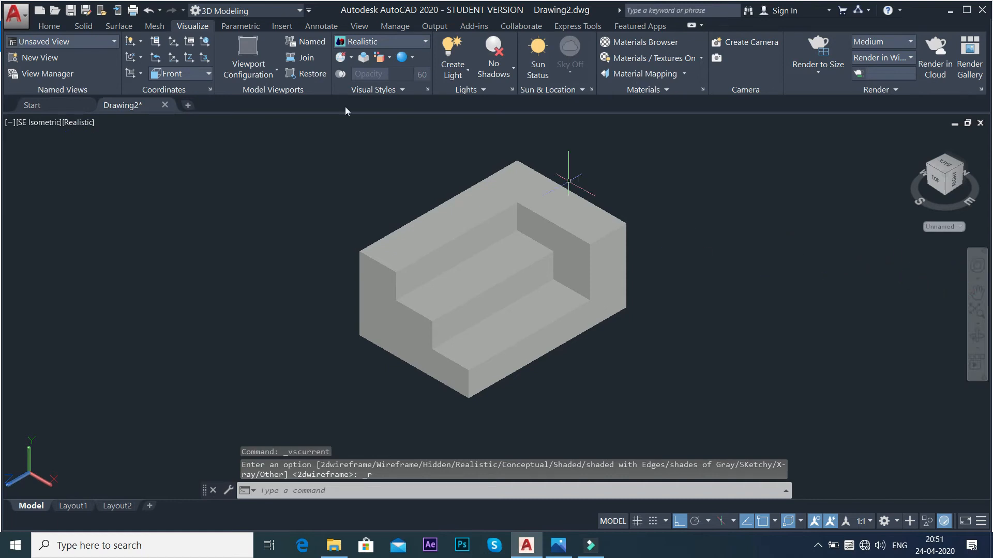
Create a new layer named viewports and make it the current layer.
click(50, 26)
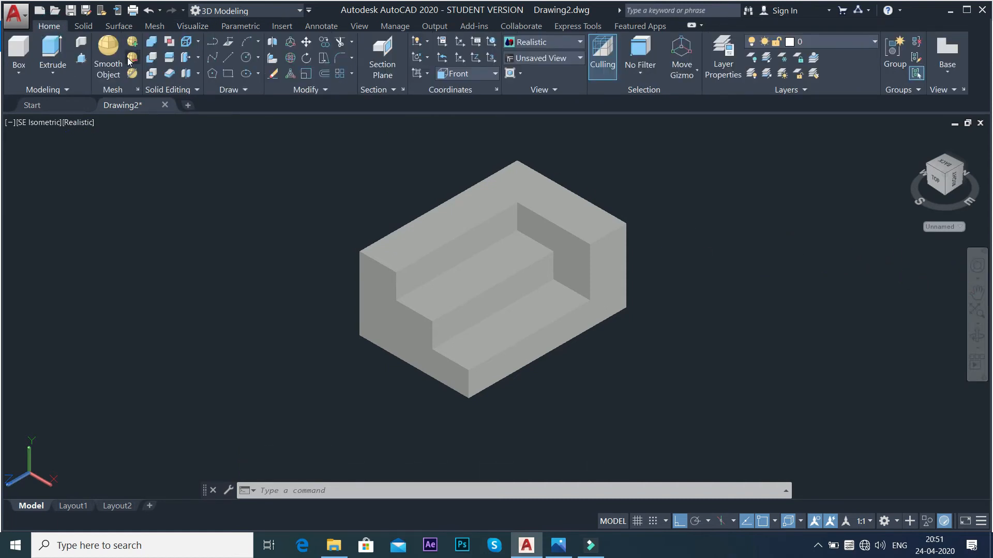
click(725, 74)
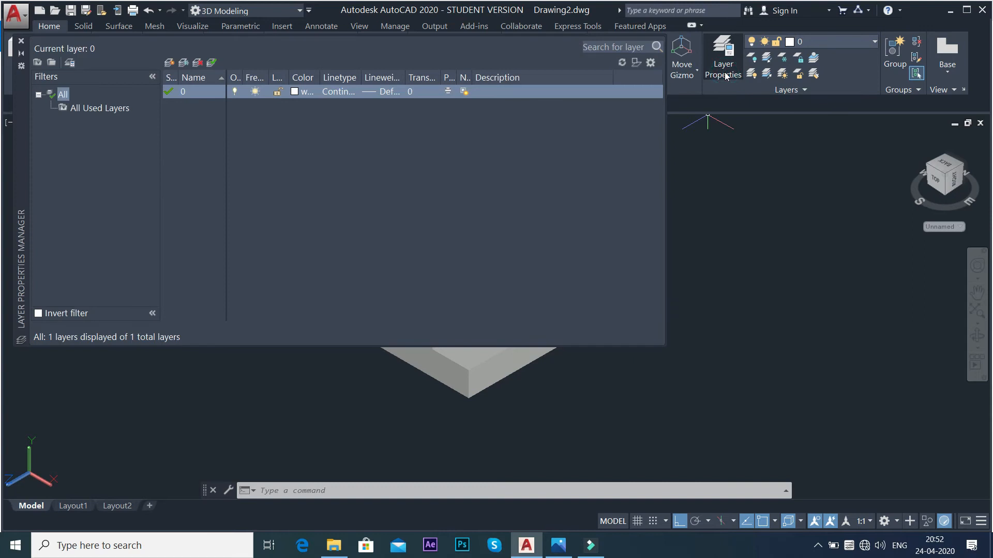
click(170, 63)
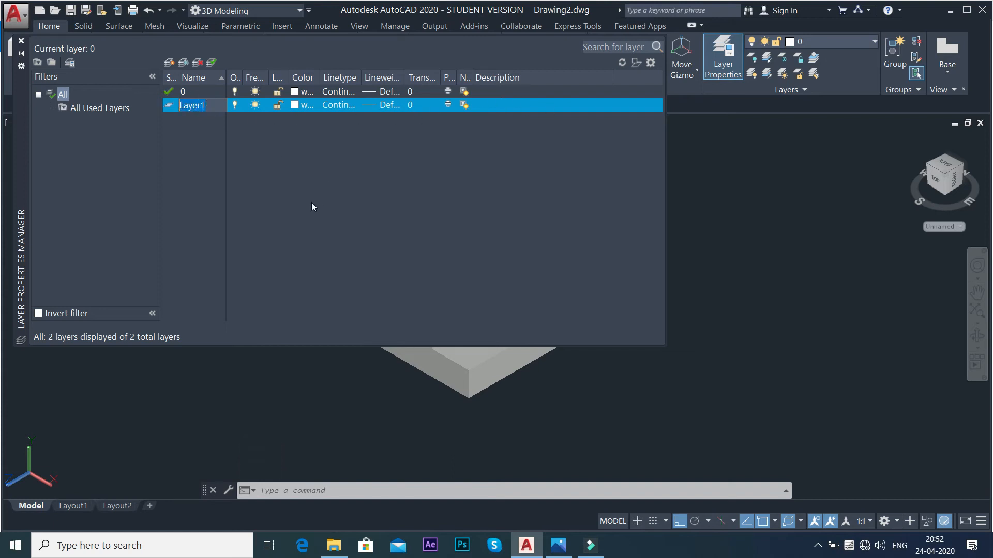
text(vi)
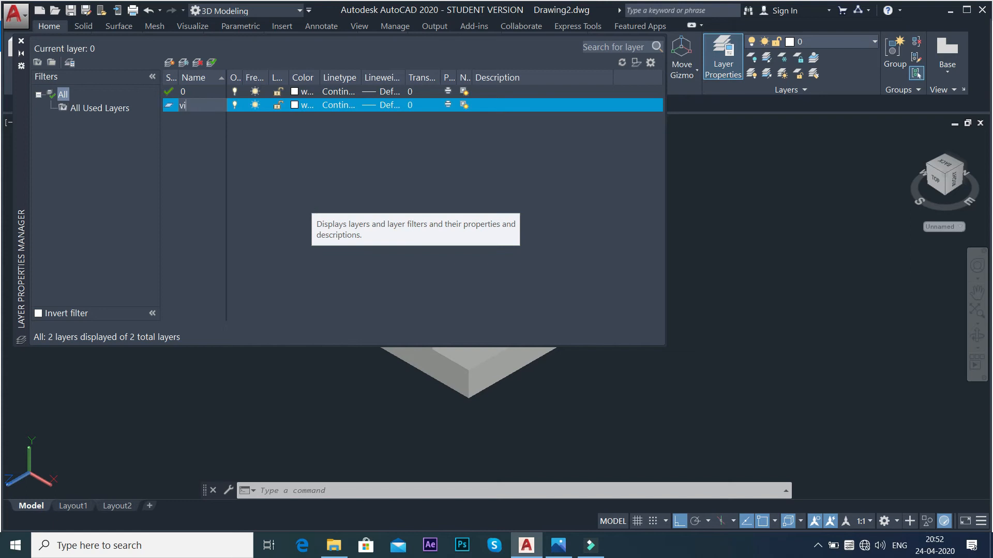
text(ewports)
double_click(173, 106)
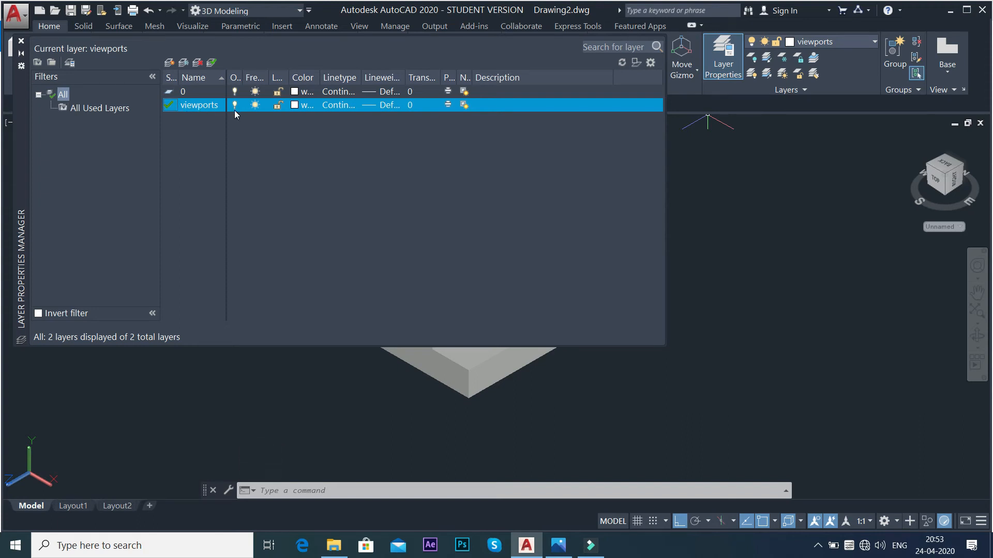
click(21, 42)
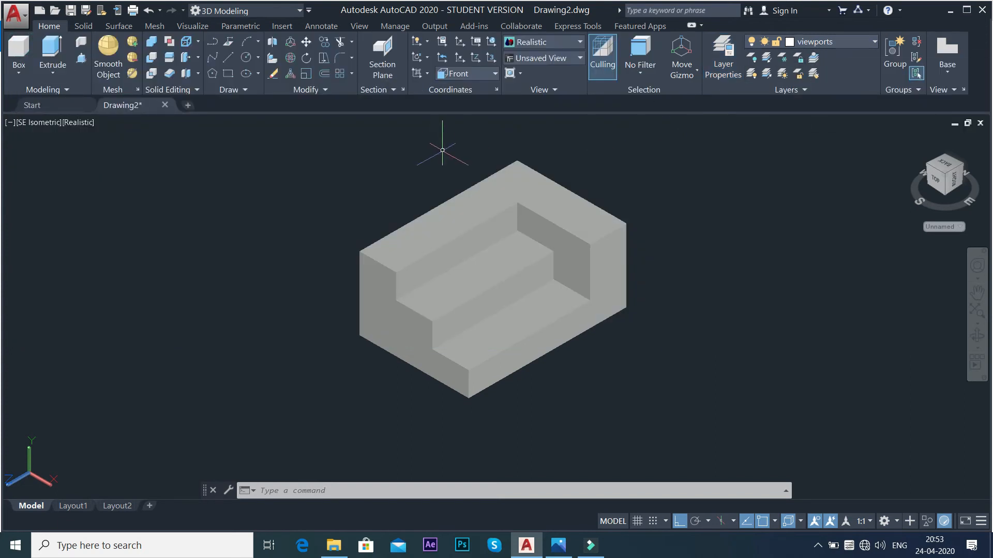
Split model space with the Three: Right viewport configuration and centre the solid in the large viewport.
click(189, 27)
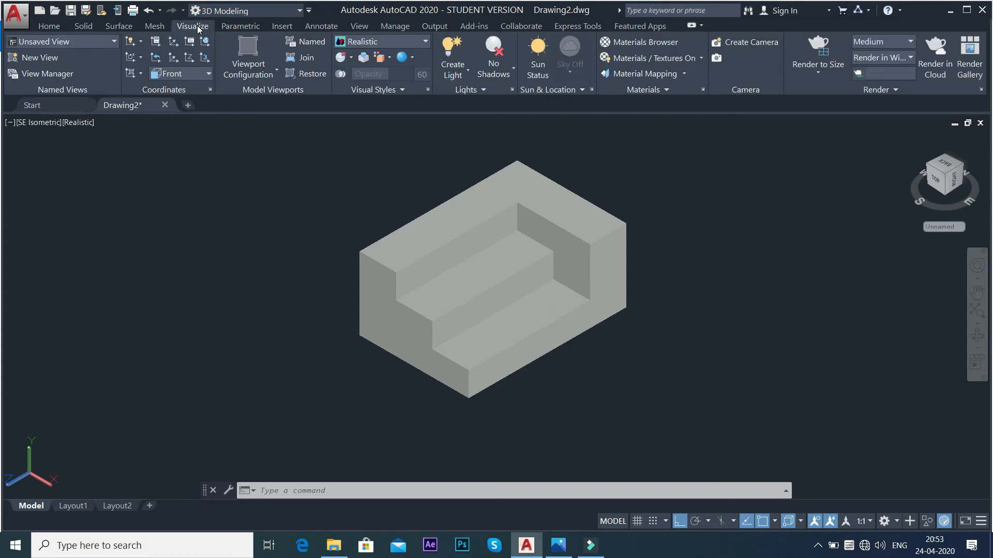
click(276, 75)
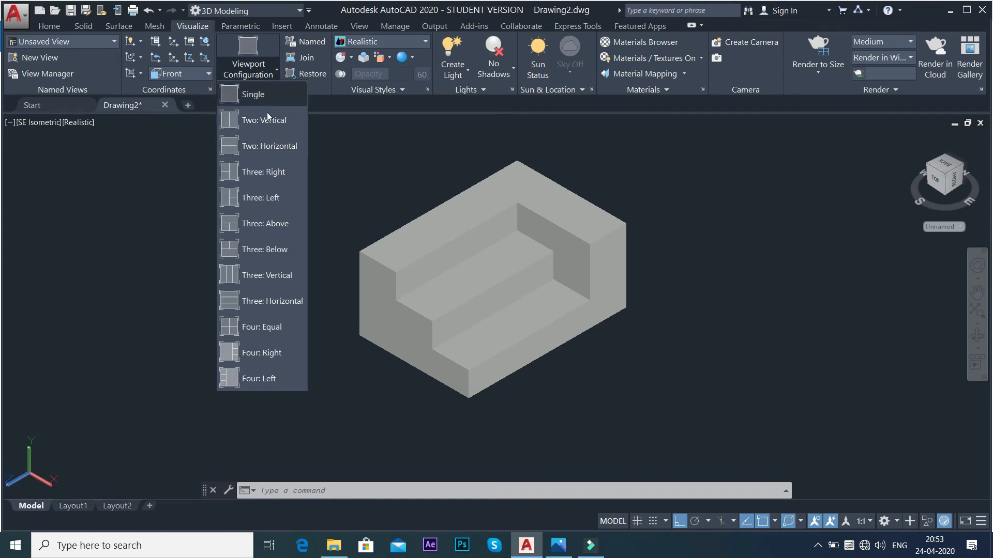
click(265, 173)
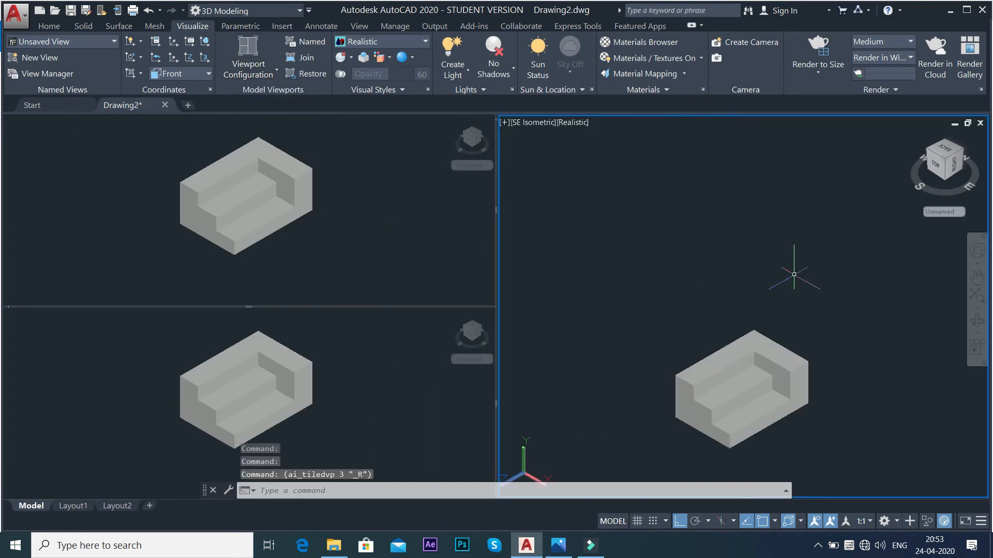
click(977, 294)
drag(815, 325, 790, 258)
right_click(201, 136)
click(222, 141)
Set the upper small viewport to the Top view in the 2D Wireframe style and centre the block's outline in it.
click(139, 153)
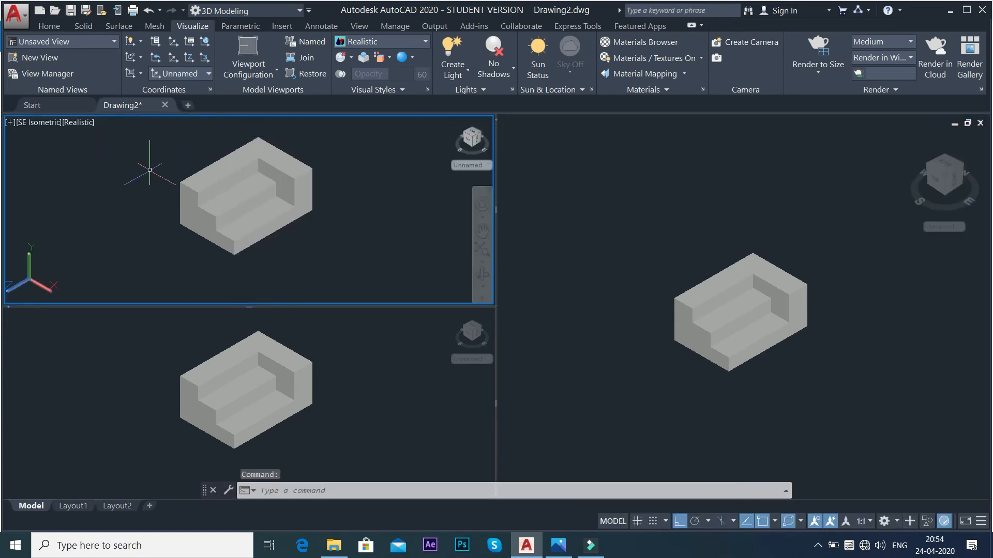
click(39, 124)
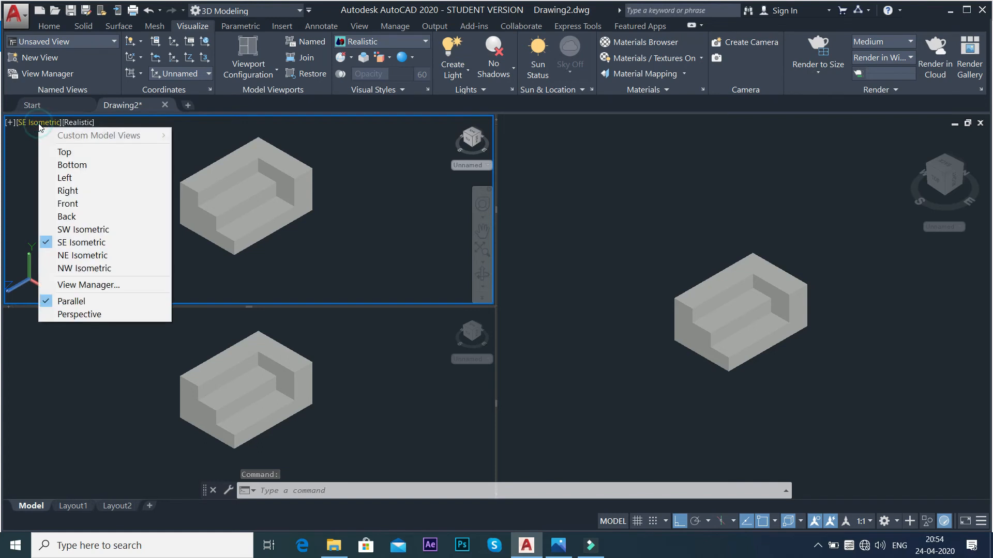
click(63, 153)
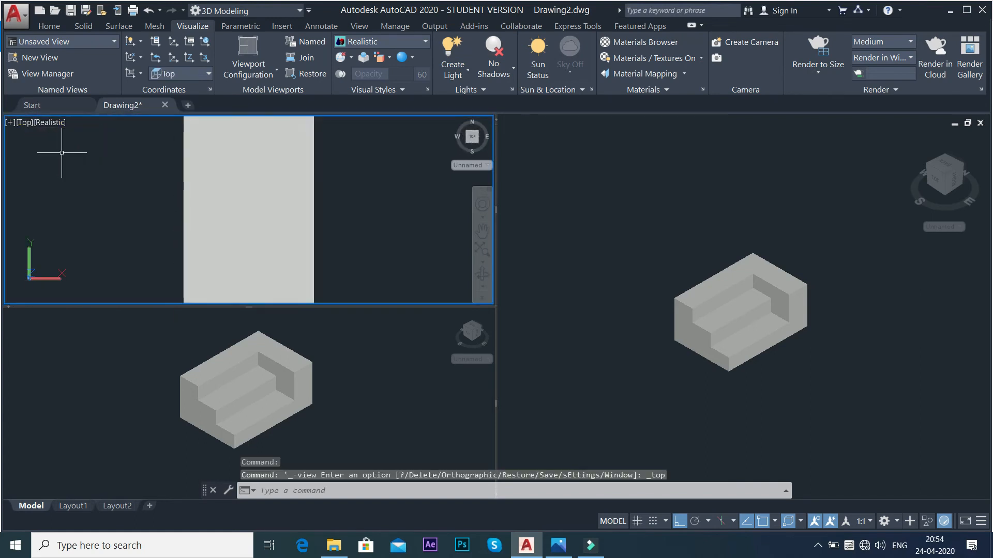
click(50, 122)
click(73, 155)
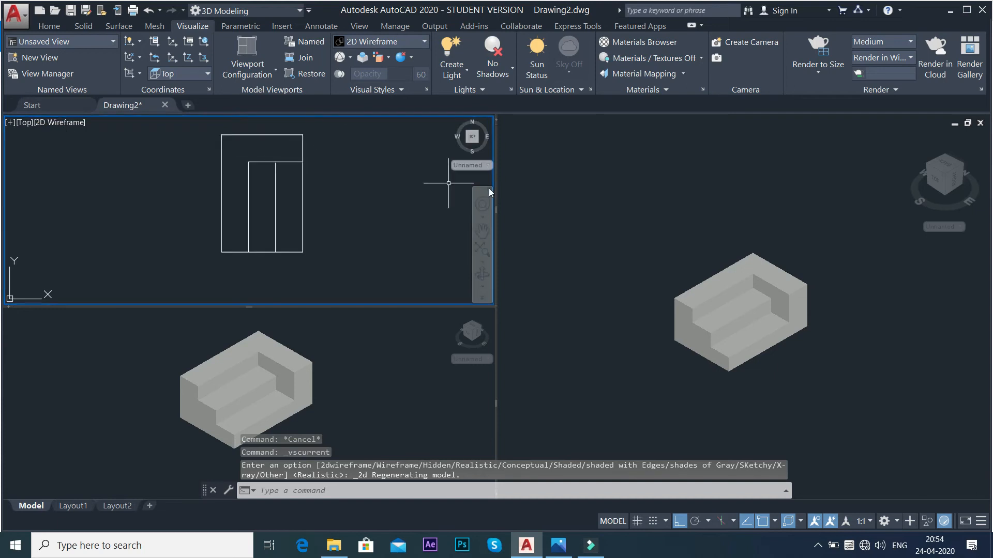
click(481, 230)
drag(383, 206, 376, 222)
right_click(381, 178)
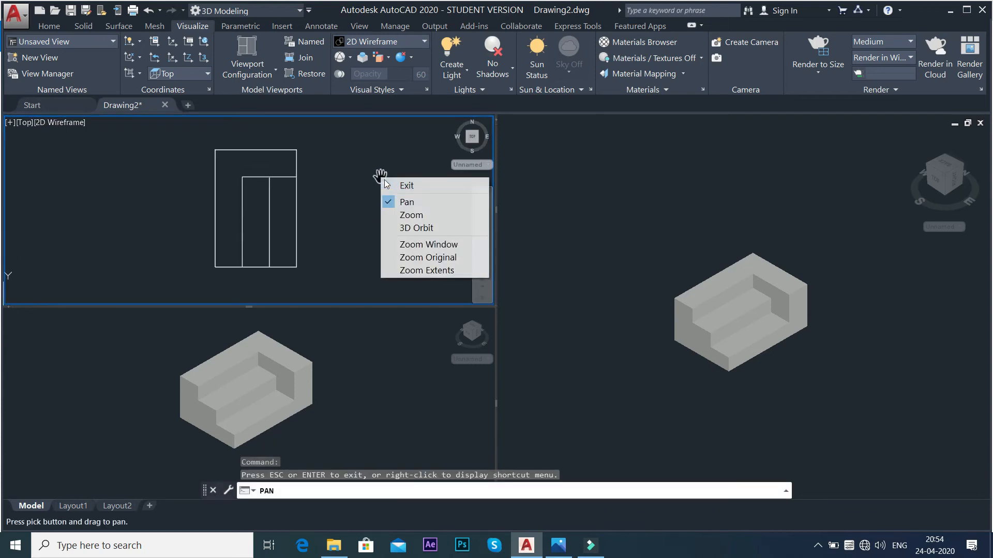
click(399, 186)
Activate the lower small viewport and set it to the Front view.
click(367, 382)
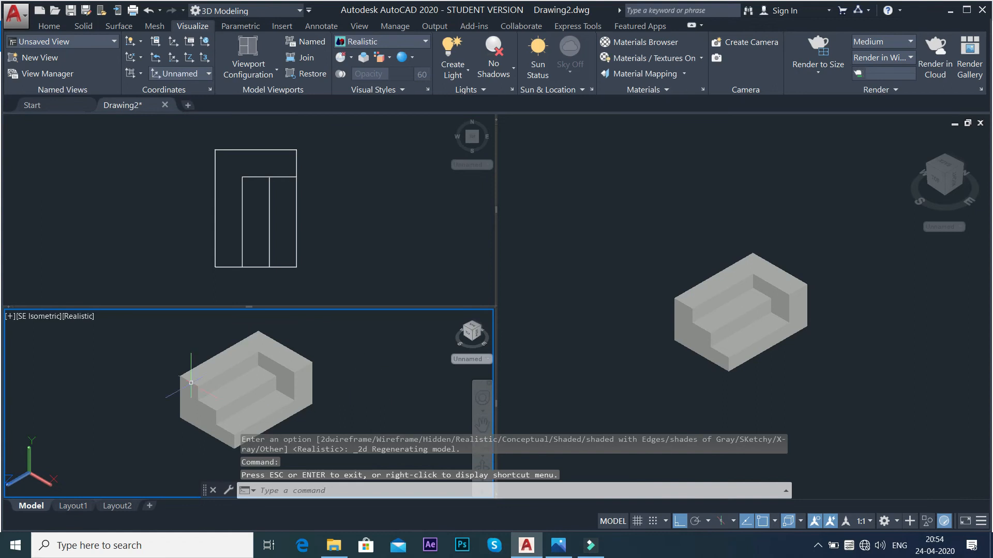
click(43, 316)
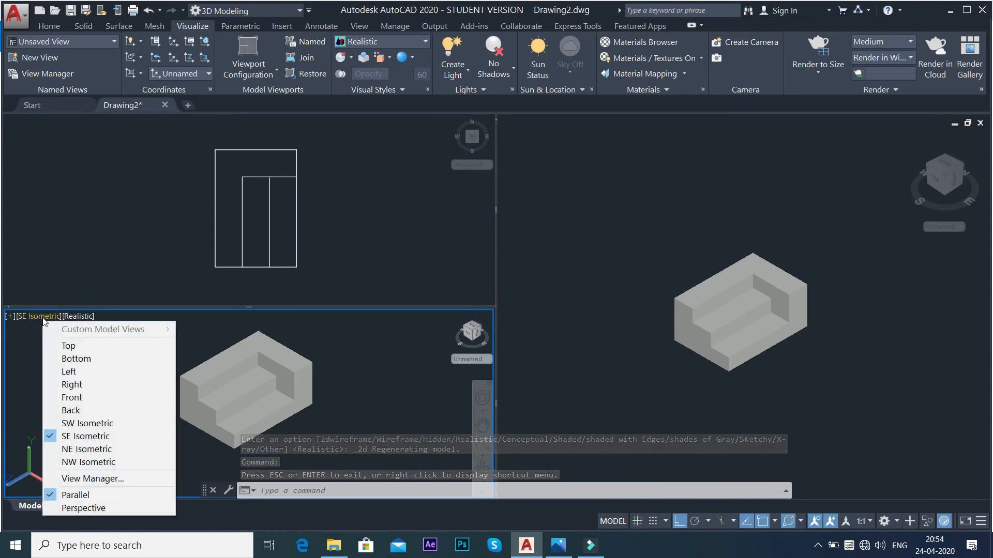
click(72, 397)
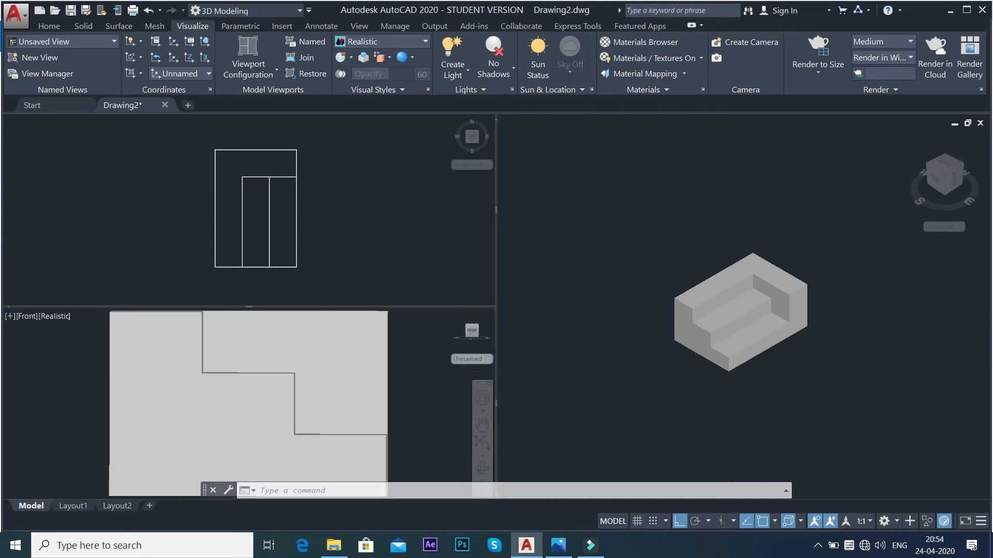
Set the lower small Front viewport to the 2D Wireframe style and centre the block's stepped outline in it.
key(Escape)
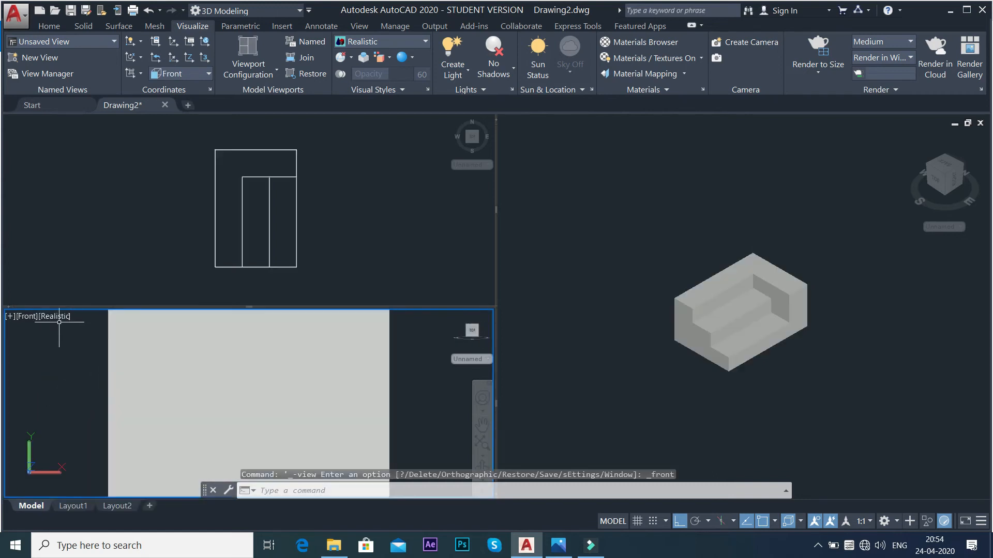
click(54, 316)
click(76, 351)
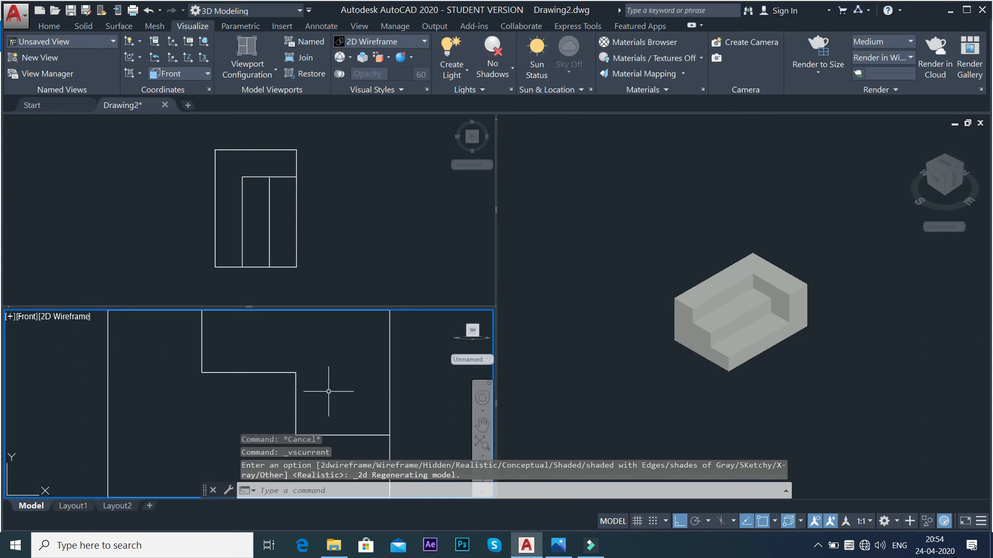
click(483, 426)
mouse_move(437, 403)
mouse_down()
mouse_move(377, 416)
mouse_move(389, 419)
mouse_up()
right_click(401, 355)
click(417, 361)
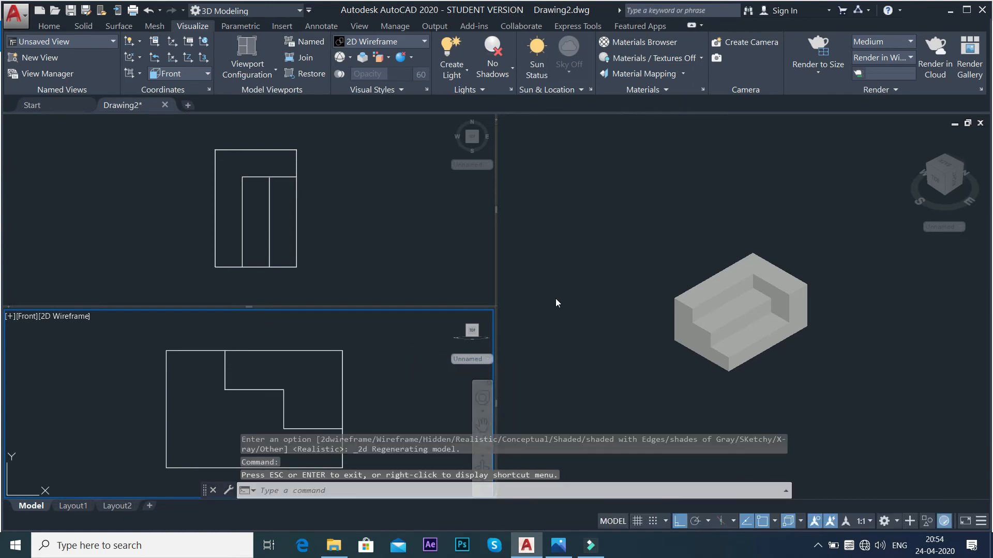
scroll(494, 309, up, 2)
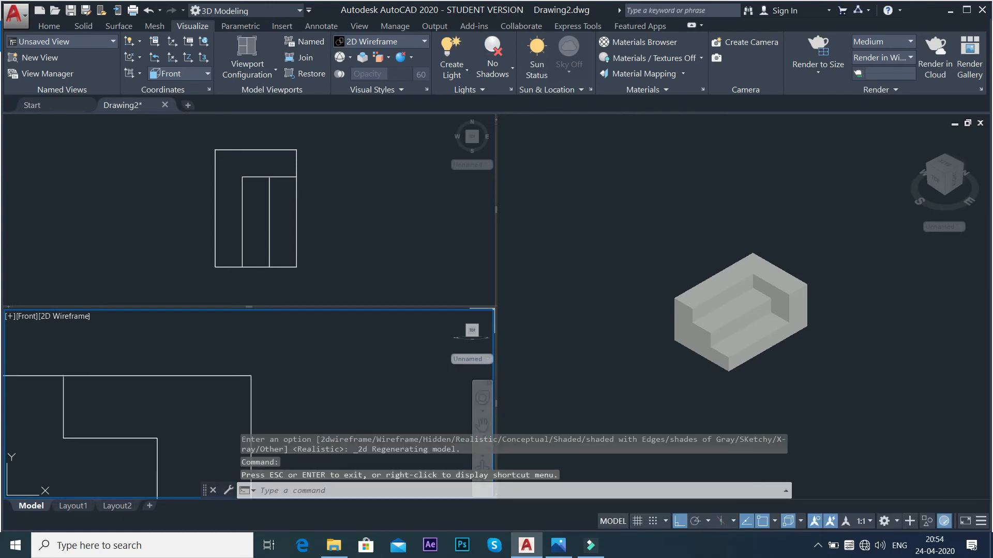
Activate the large isometric viewport and save the three-viewport arrangement as a new named configuration, MY VIEWPORT.
click(801, 299)
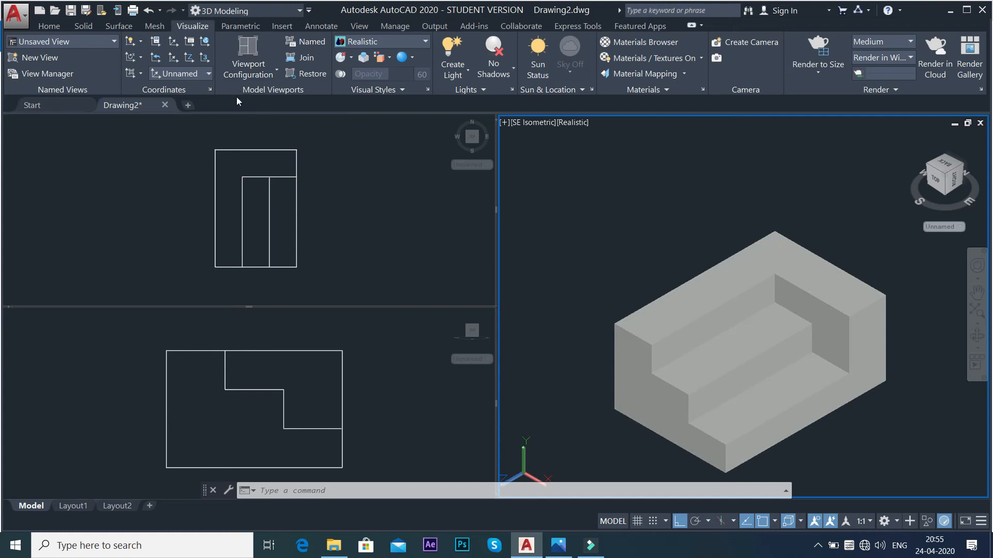
text(v)
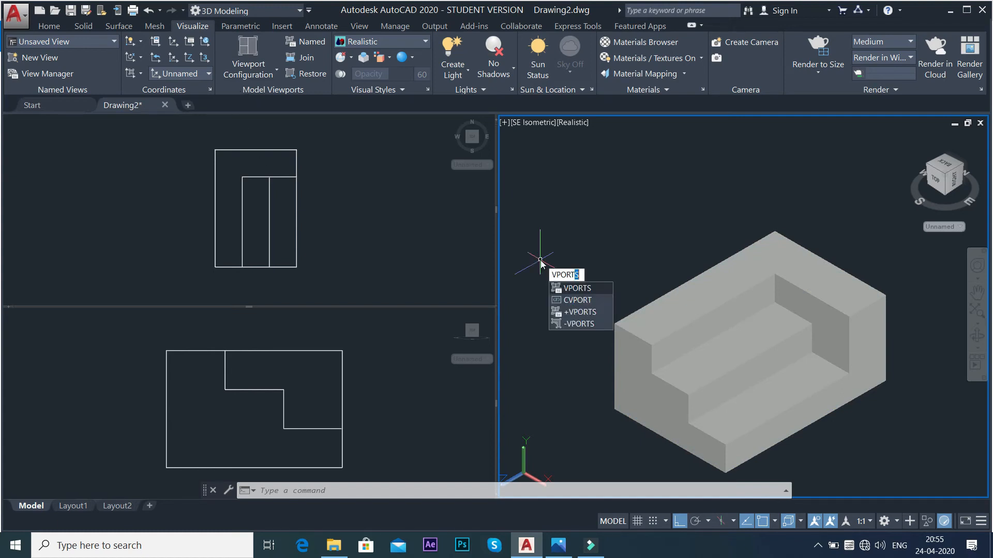
key(Return)
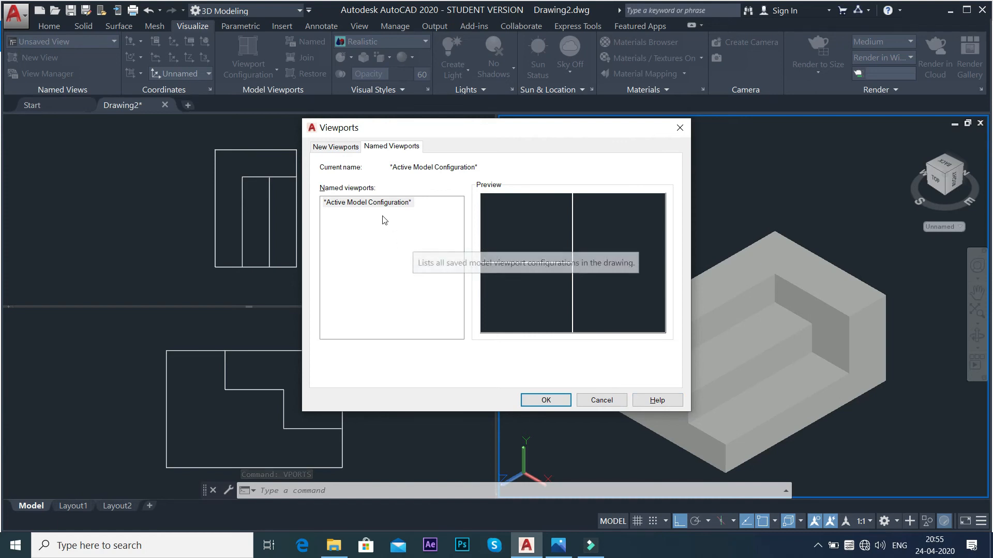
click(333, 147)
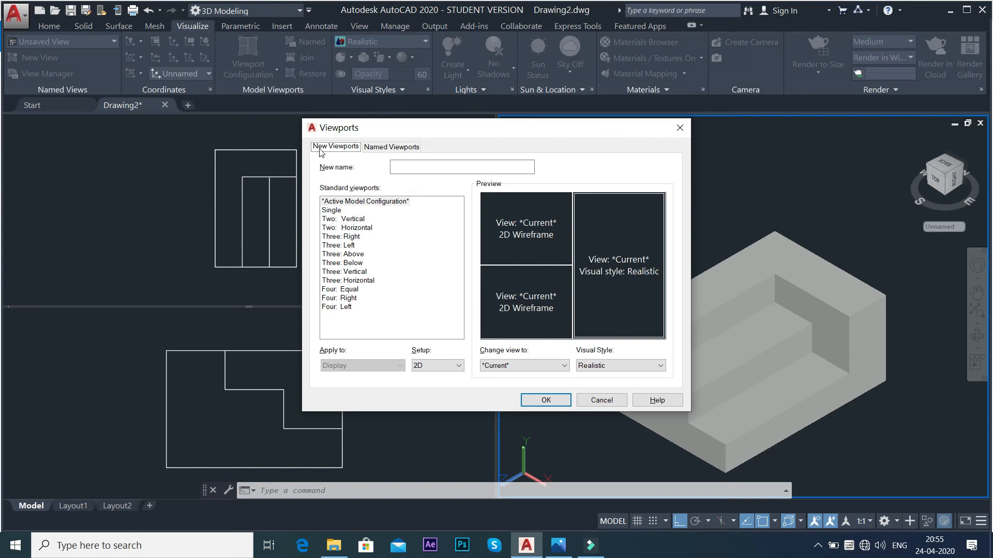
click(395, 165)
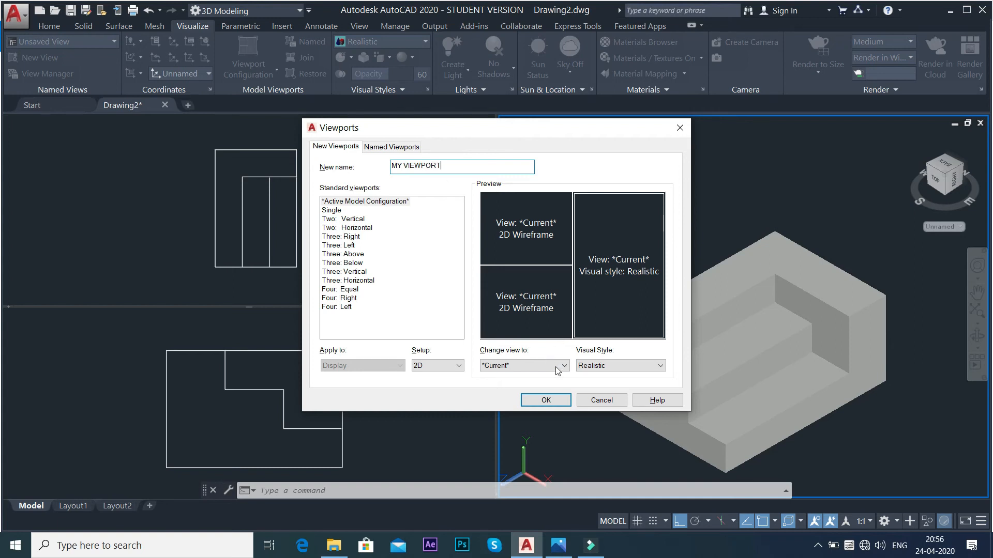
click(546, 400)
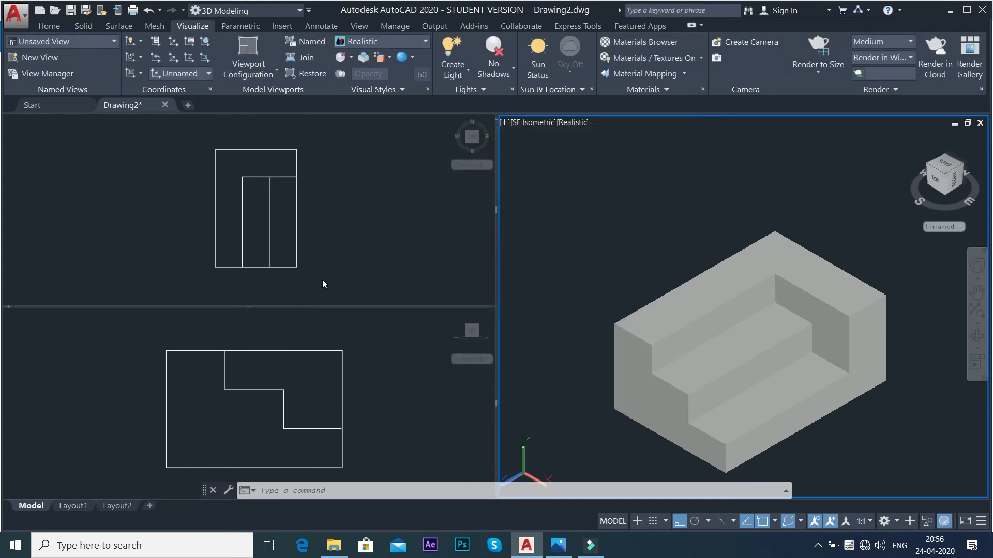
Switch to Layout1 and delete the existing viewport from its sheet.
click(75, 508)
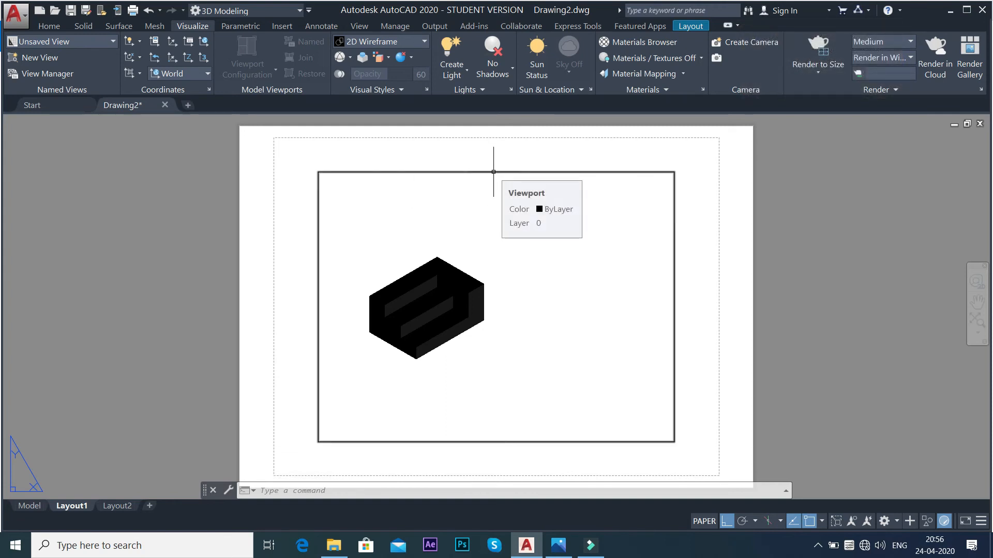
click(493, 172)
key(Delete)
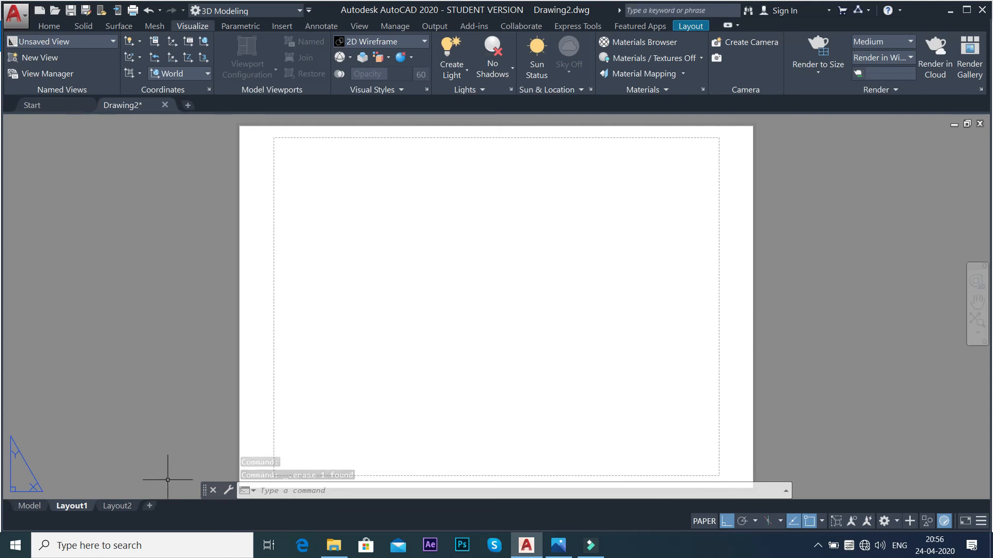
Modify Layout1's page setup to use the DWG To PDF.pc3 plotter and ISO A4 (297.00 x 210.00 MM) paper.
right_click(69, 507)
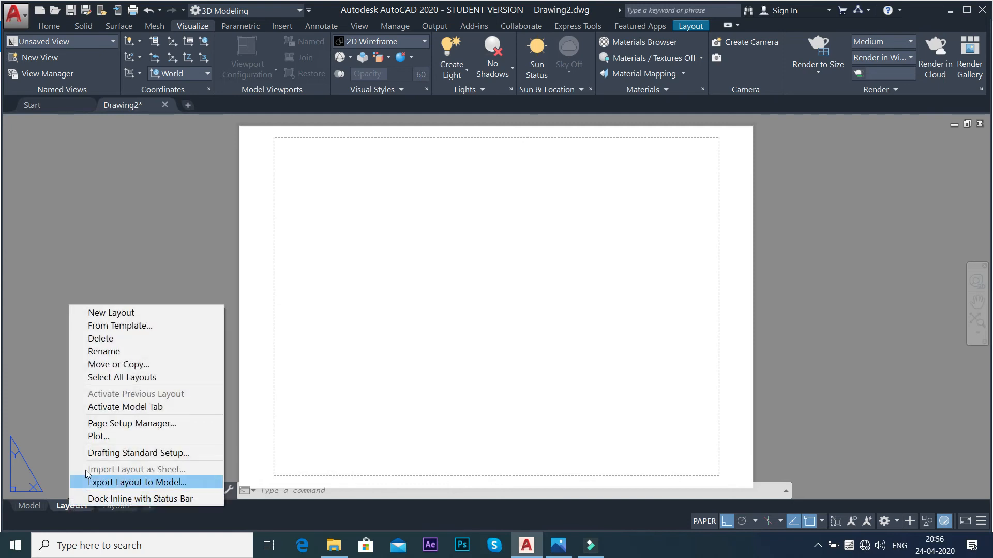
click(110, 425)
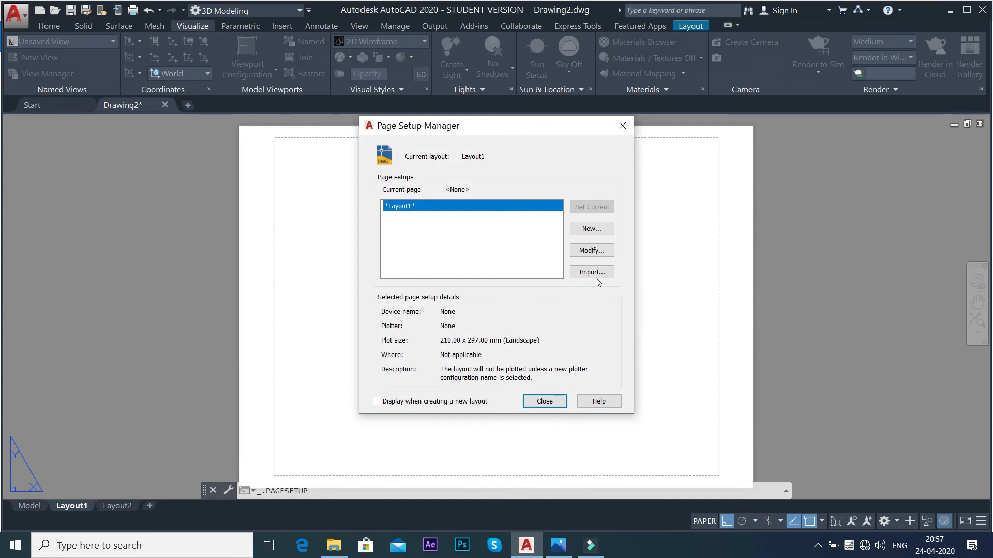
click(588, 250)
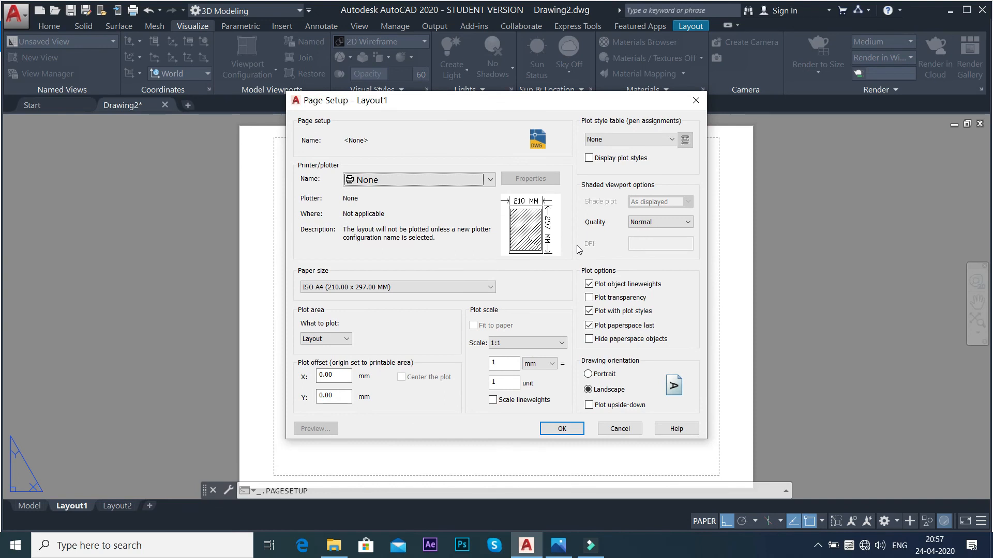
click(489, 179)
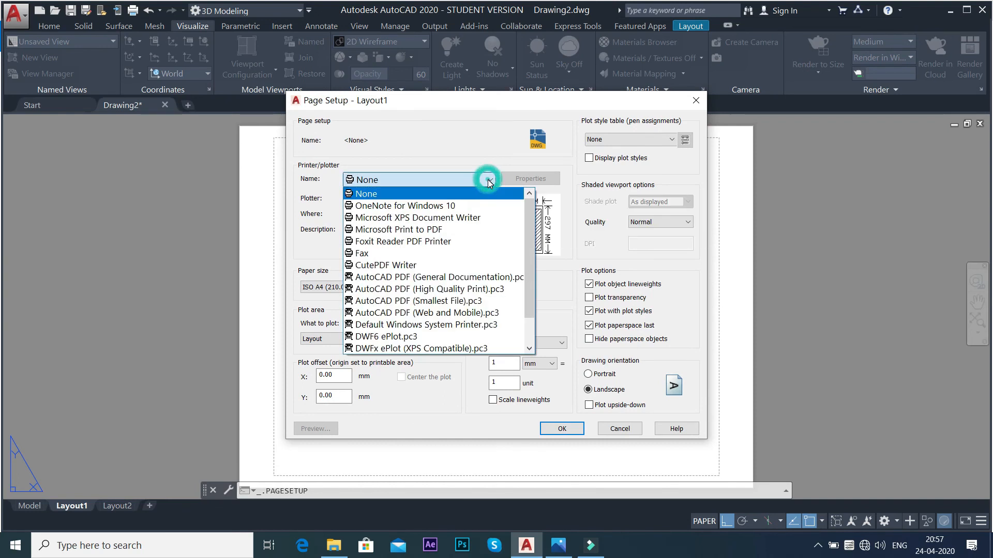
scroll(439, 280, down, 1)
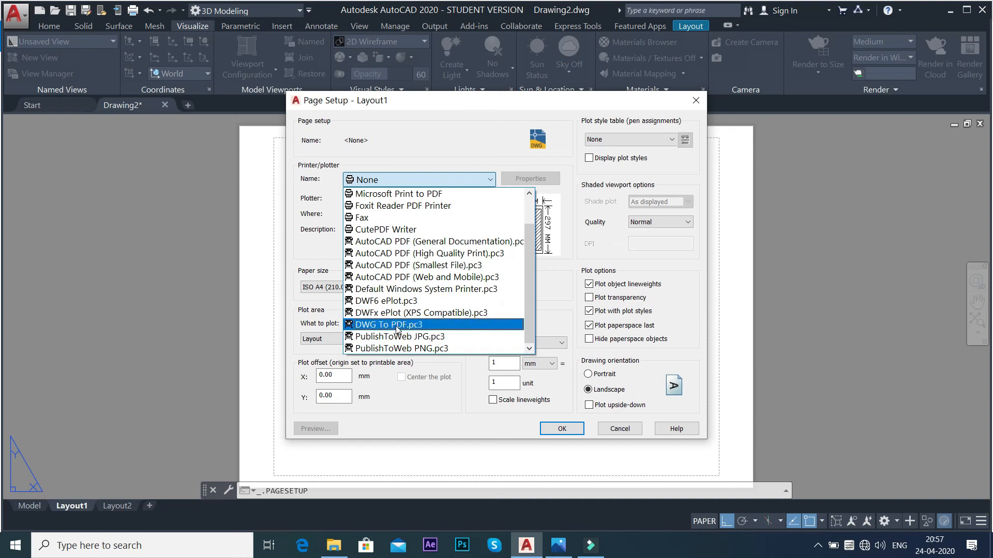
click(397, 326)
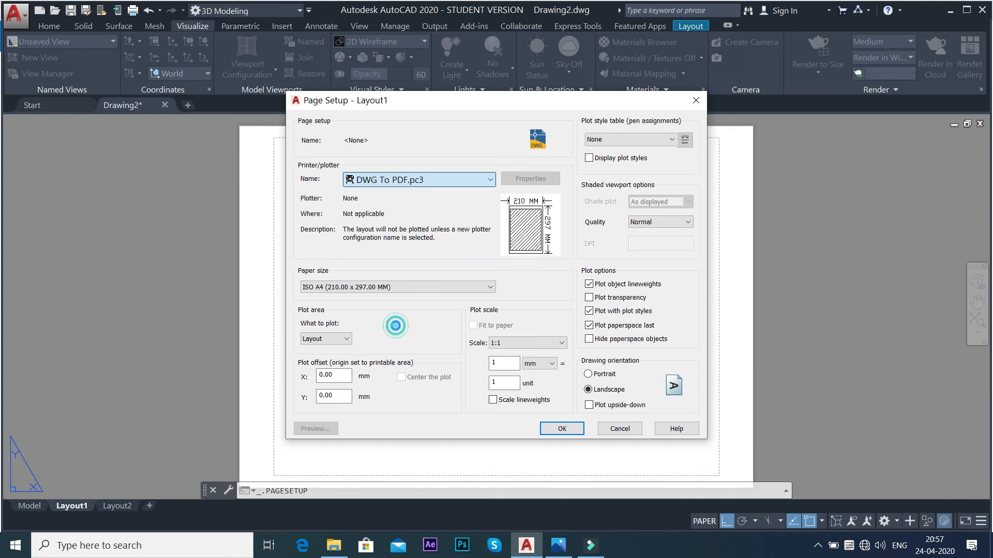
click(385, 288)
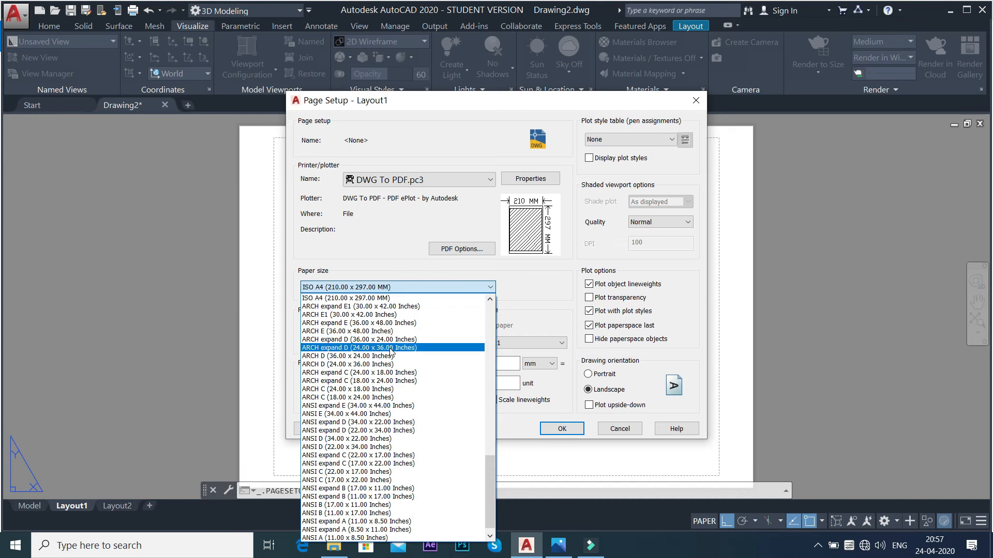
scroll(381, 400, up, 4)
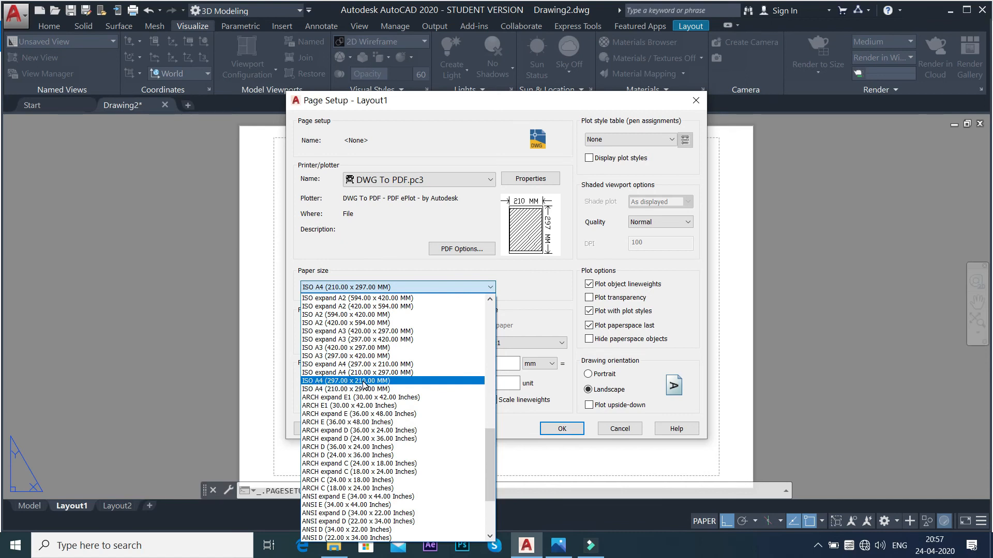
click(365, 385)
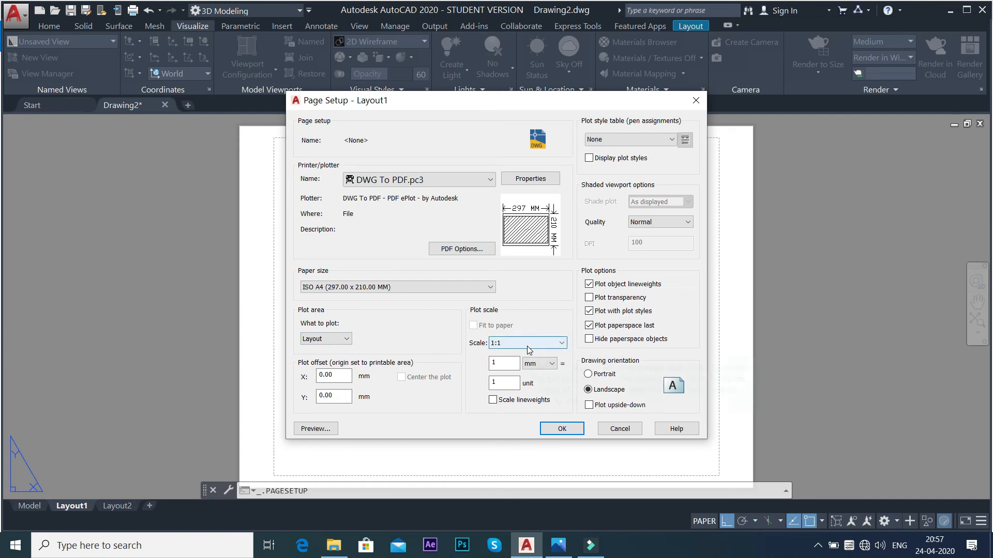
Assign the monochrome.ctb plot style table to Layout1's page setup, then accept the setup and close the manager.
click(653, 145)
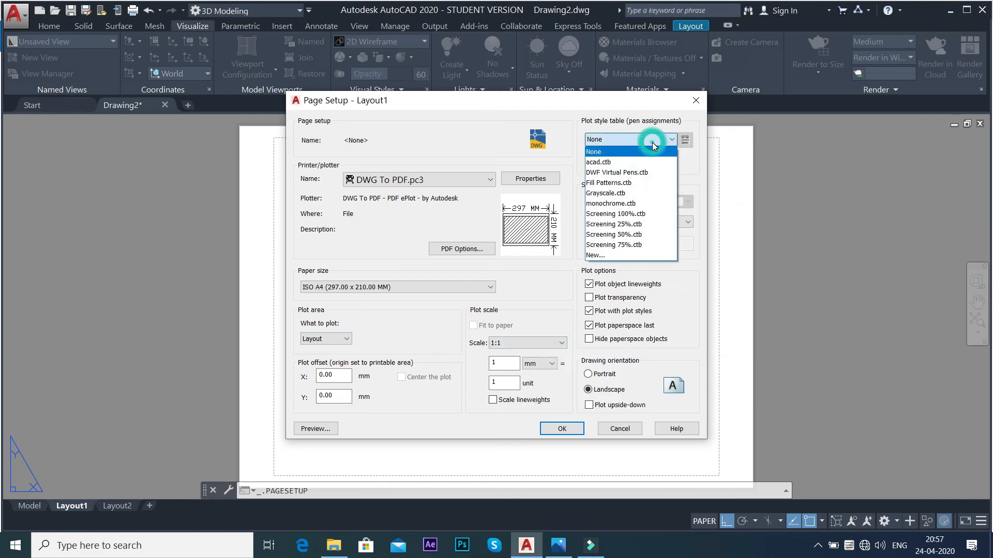
click(610, 204)
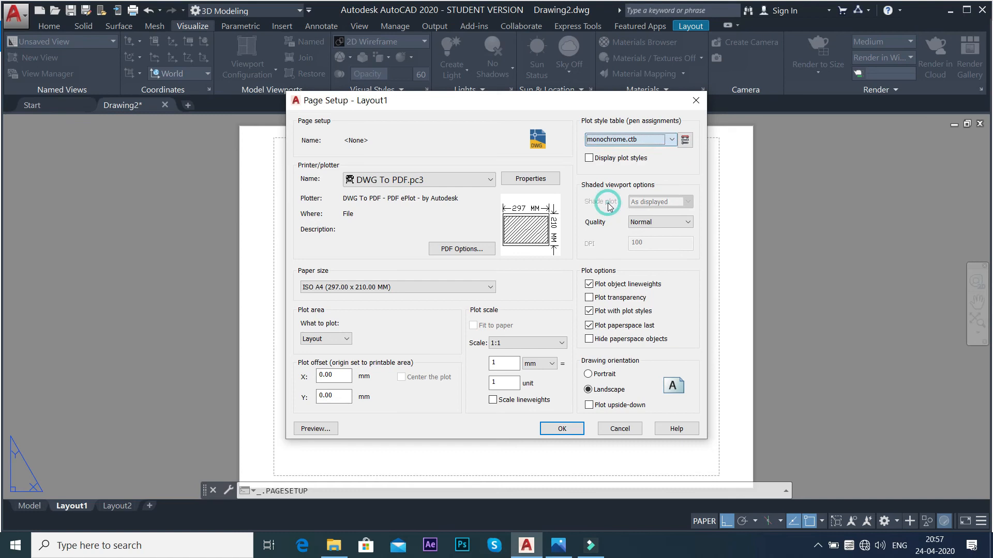
click(632, 141)
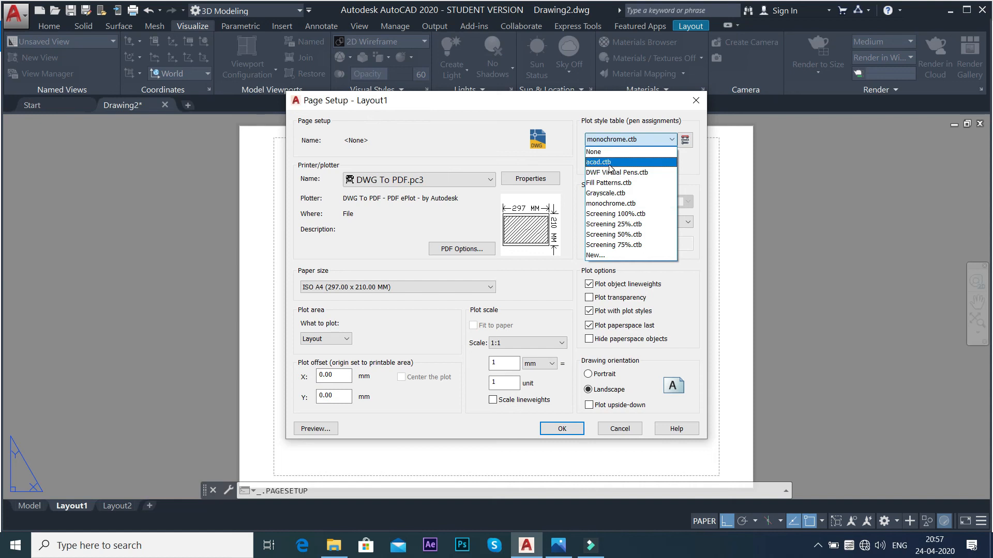
click(616, 204)
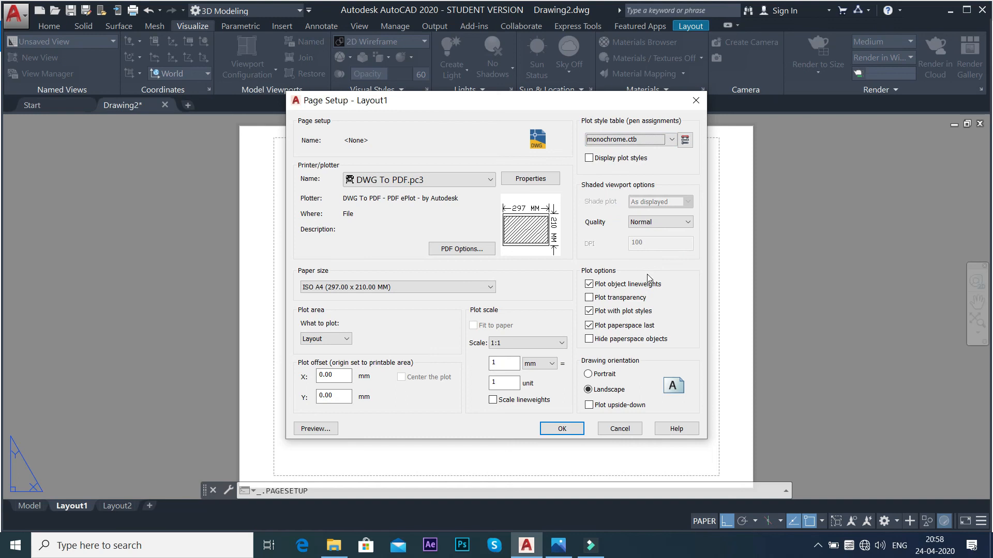
click(562, 428)
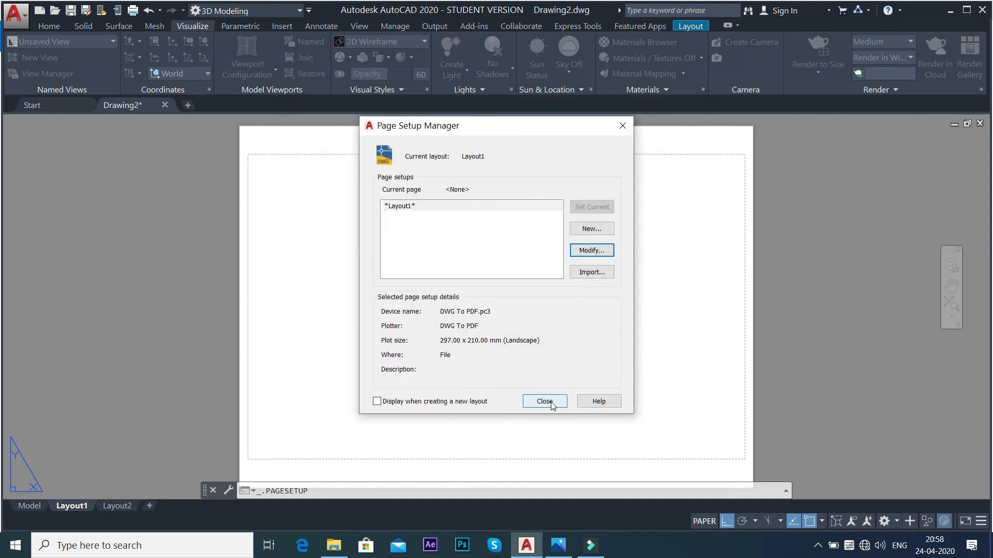
click(545, 402)
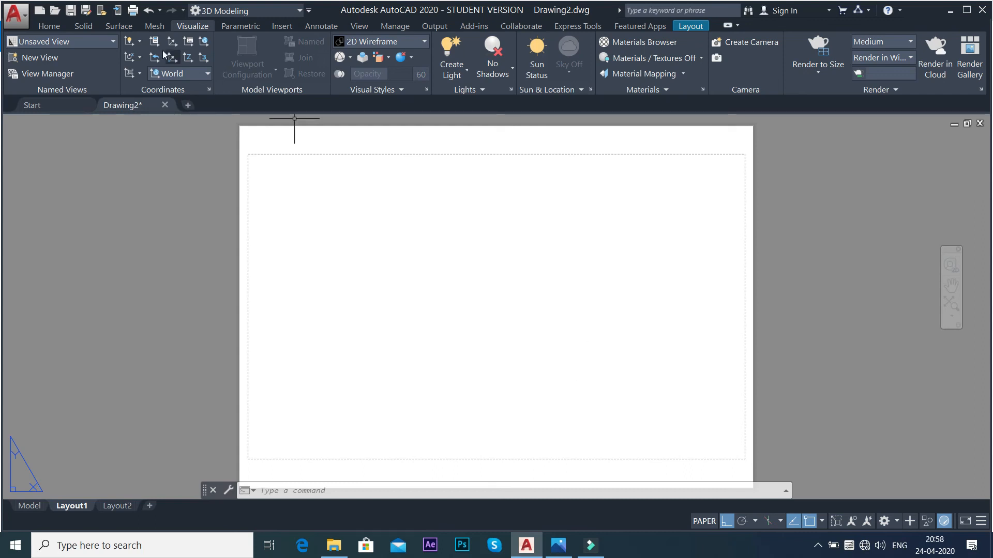
Insert the named viewport configuration MY VIEWPORT into Layout1, placing it just inside the sheet's printable margins.
text(PORTS)
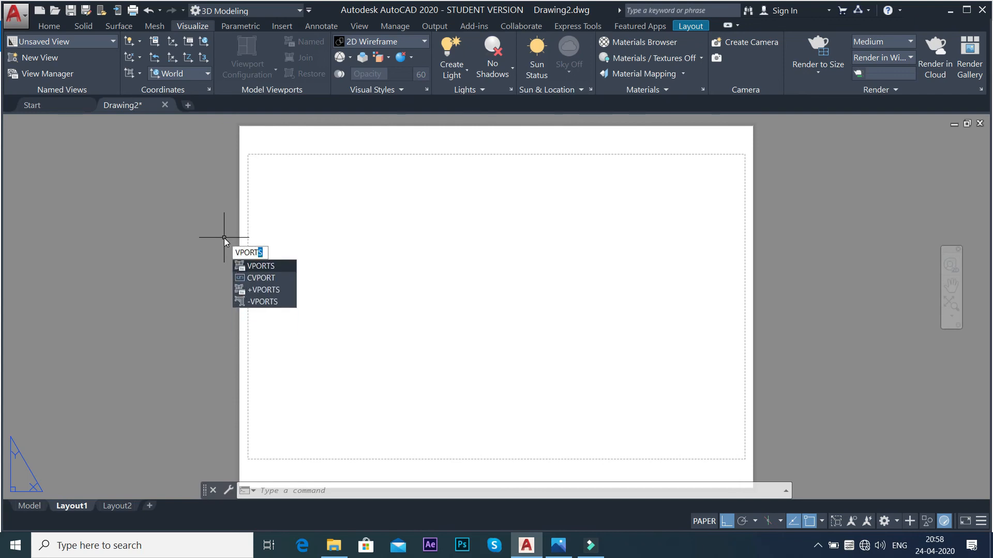
key(Return)
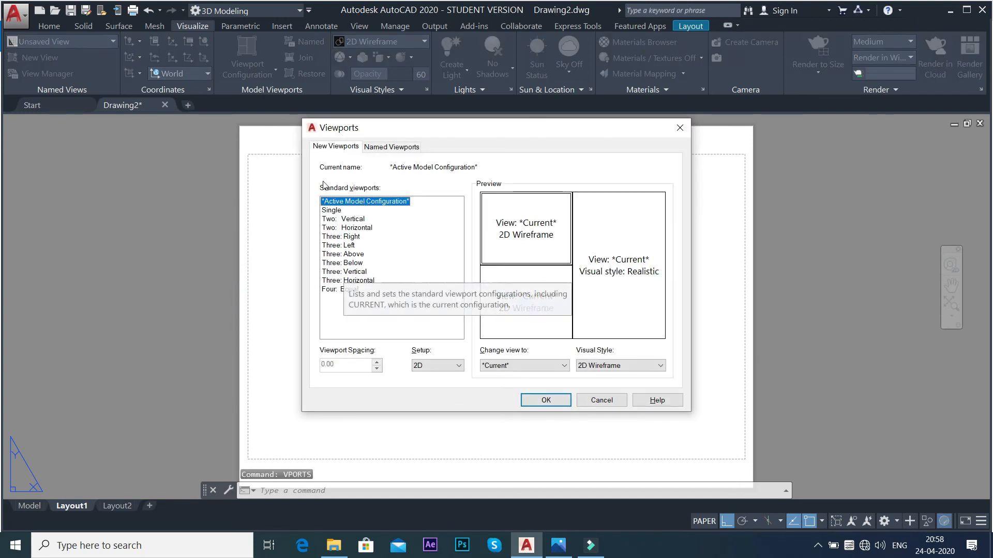
click(384, 149)
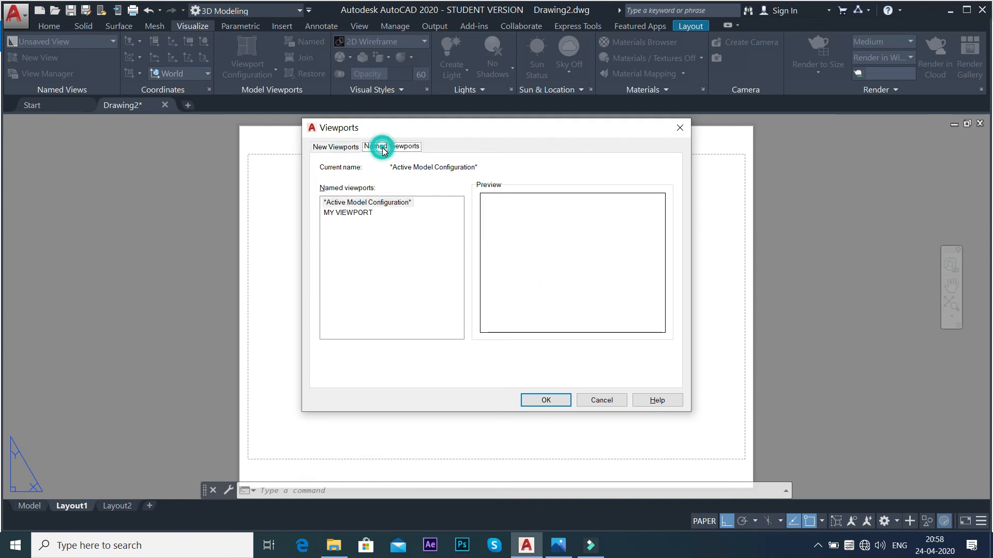
click(352, 213)
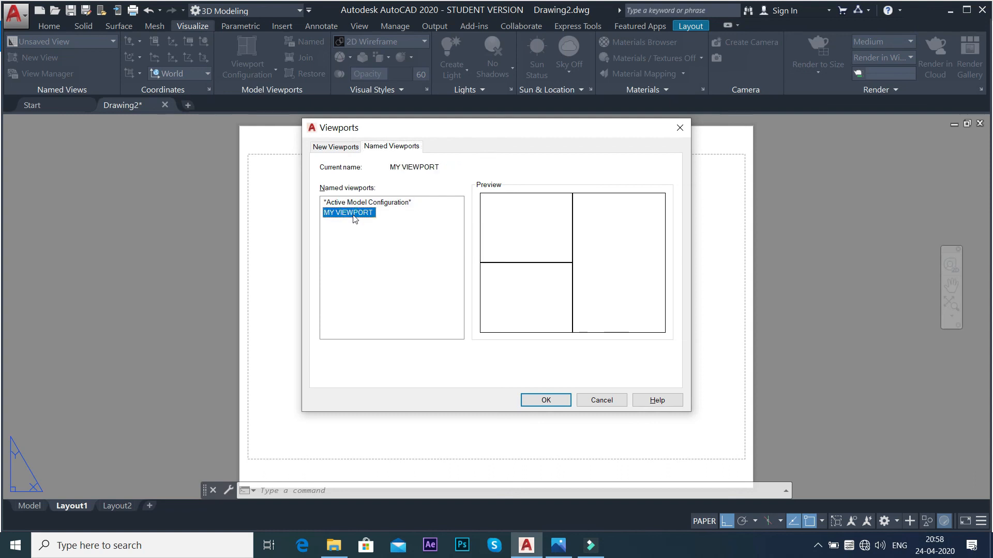
click(535, 400)
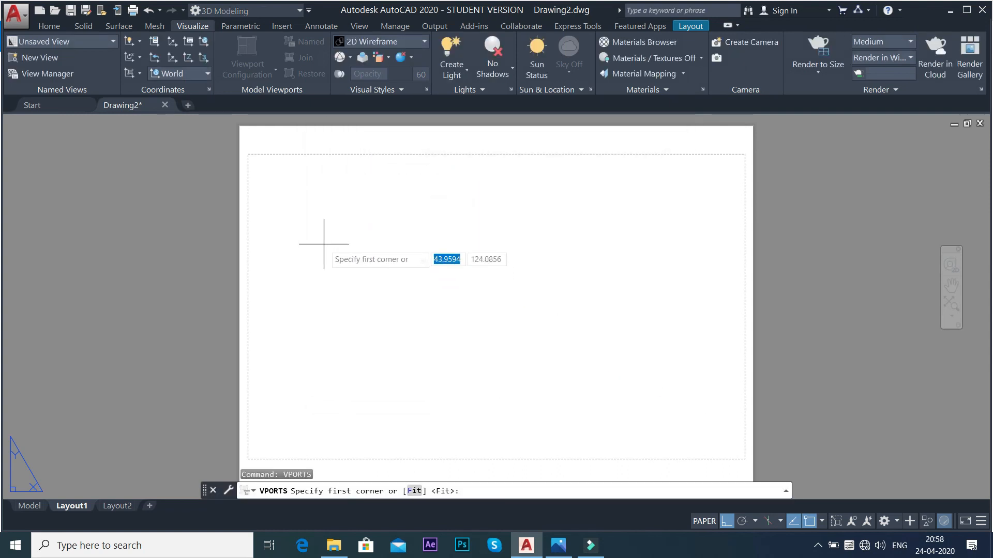
click(255, 162)
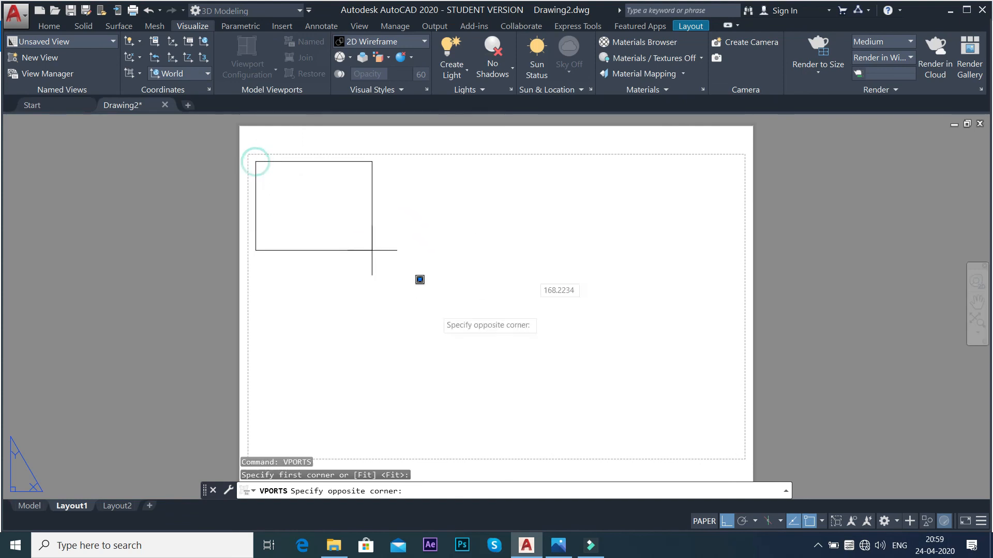
click(733, 452)
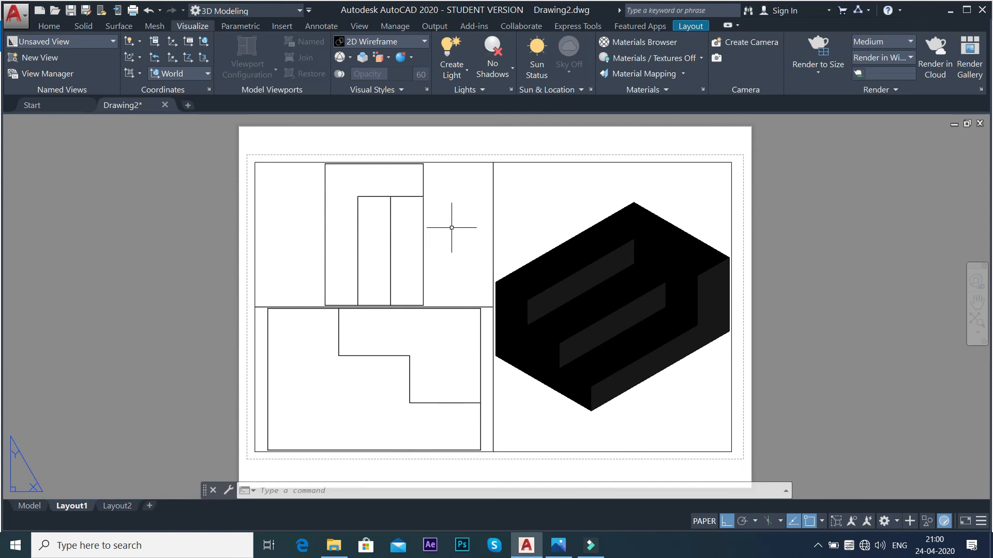
Activate the top-view viewport on Layout1 and set its viewport scale to 1:2.
click(452, 227)
double_click(451, 224)
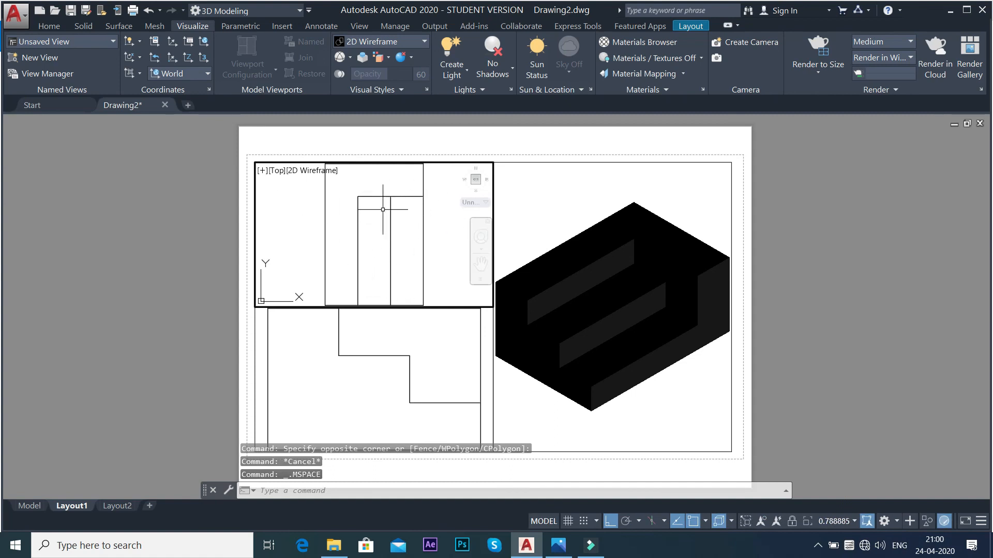
scroll(383, 209, down, 3)
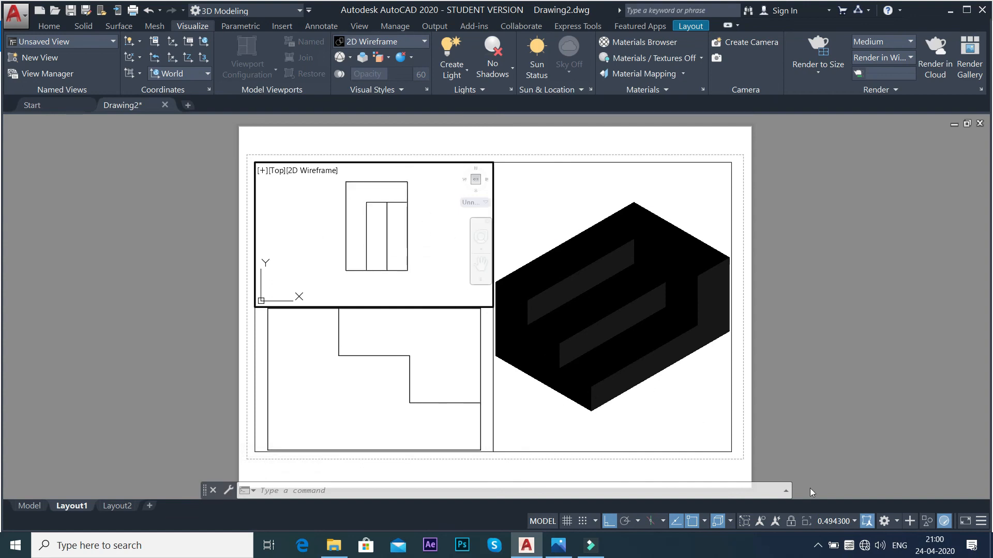
click(855, 522)
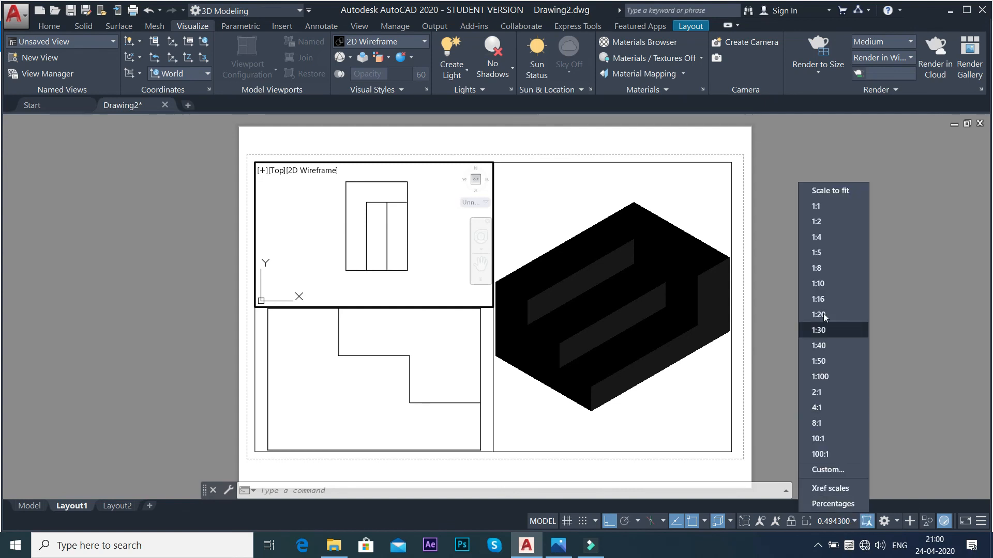
click(827, 207)
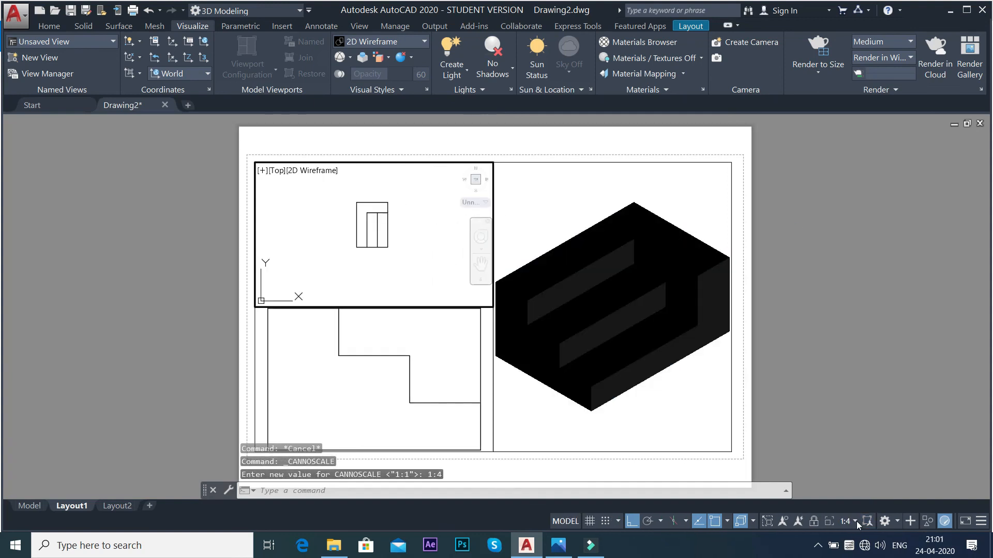
click(855, 521)
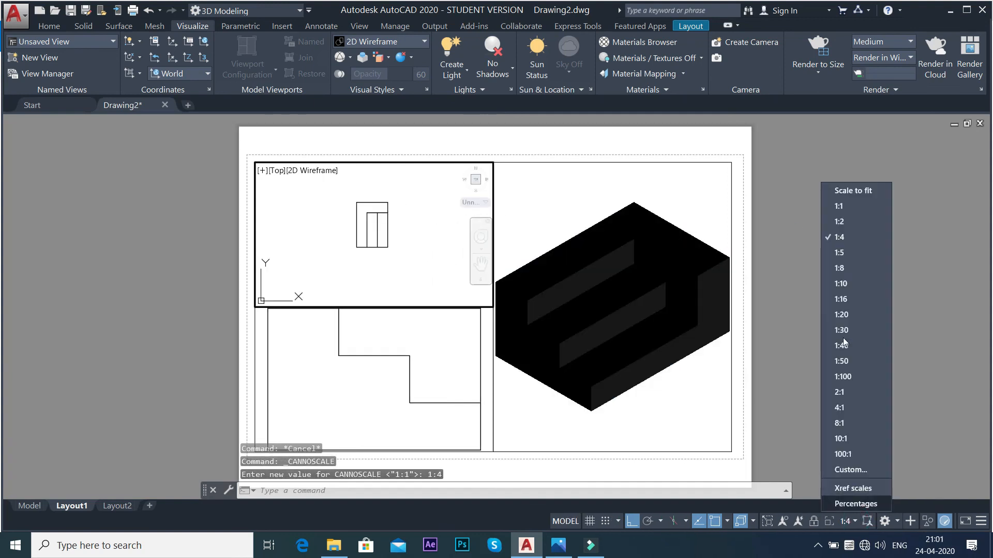
click(845, 227)
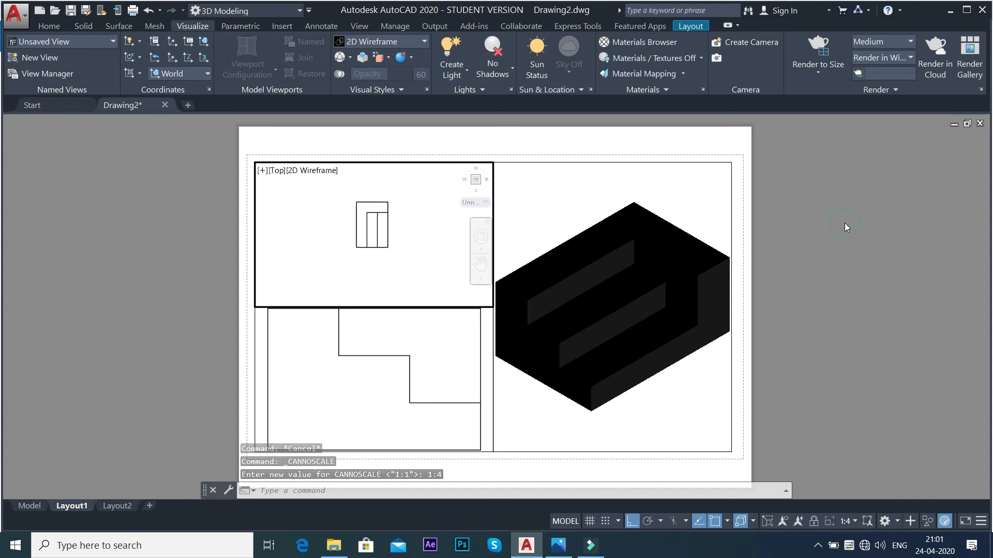
Pan the top view slightly downward inside its viewport, then exit the Pan command.
click(480, 265)
drag(429, 241, 432, 254)
right_click(430, 216)
click(455, 227)
Make the front-view viewport current and set its viewport scale to 1:2.
click(456, 347)
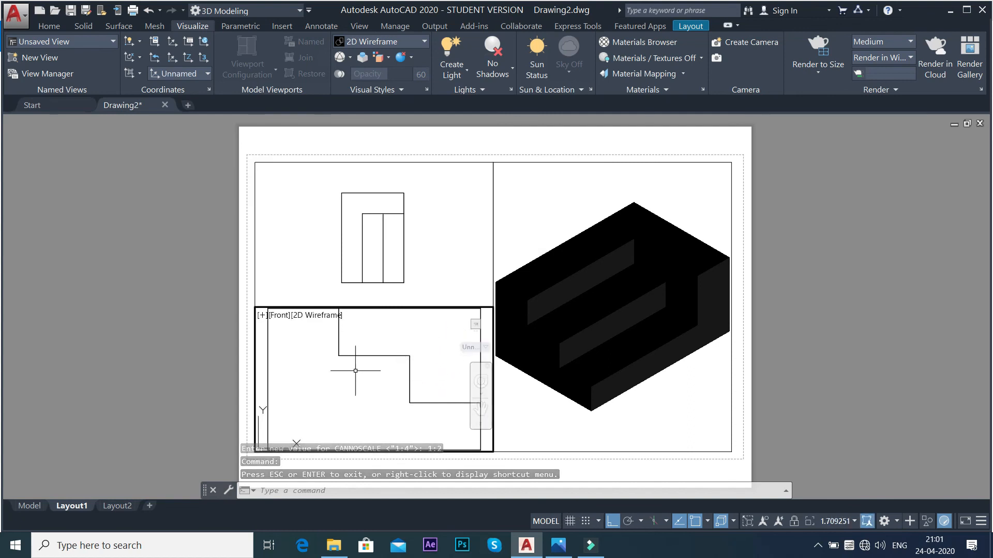
click(854, 522)
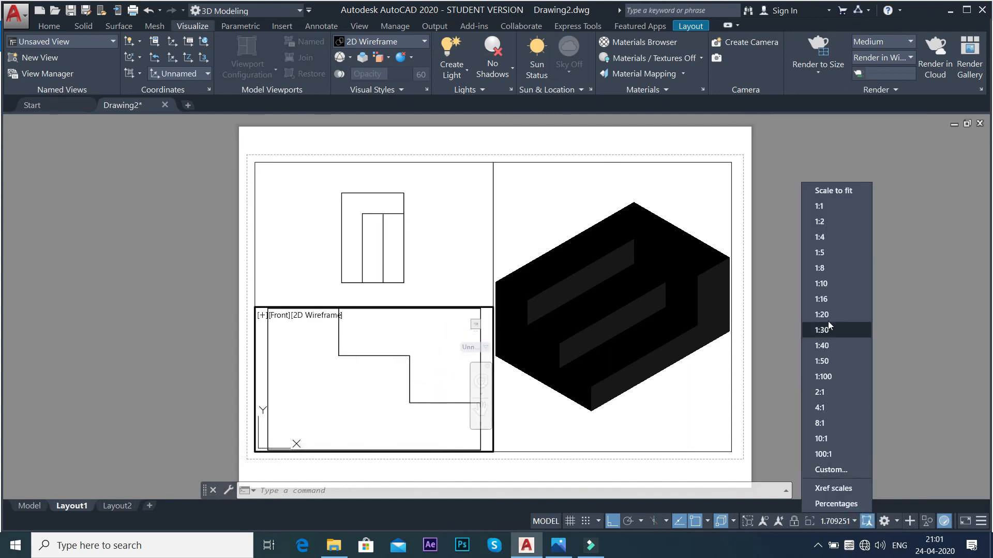
click(823, 223)
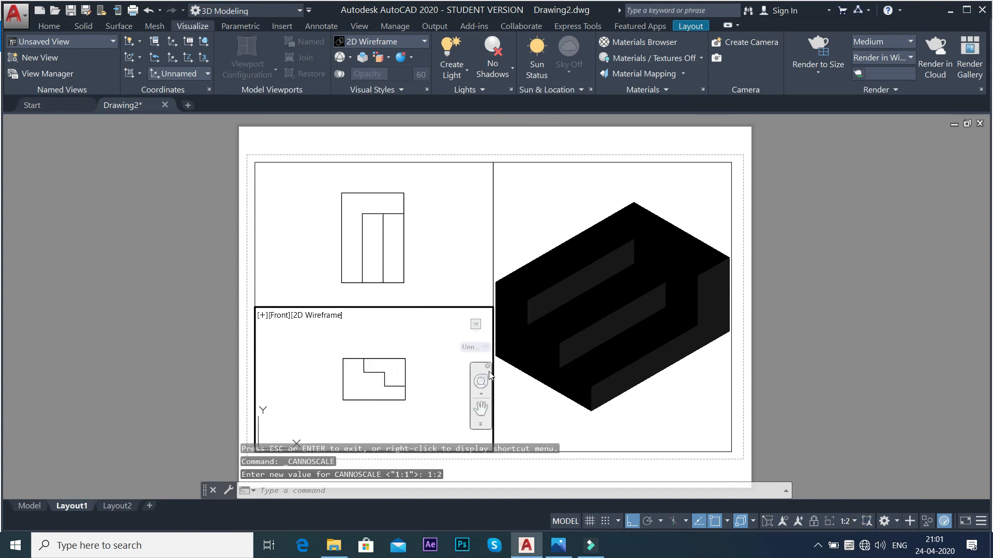
Make the SE Isometric viewport current and set its viewport scale to 1:2.
click(690, 218)
click(855, 521)
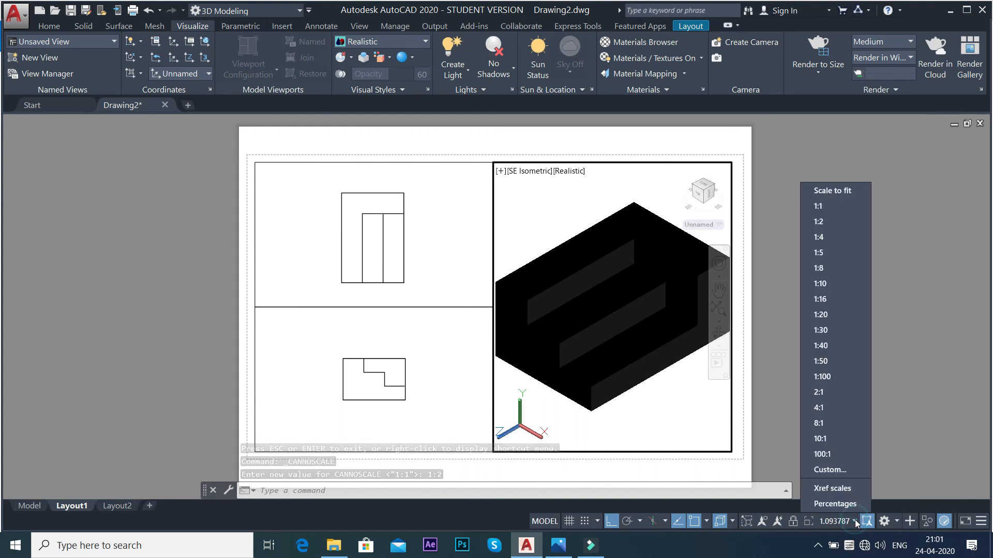
click(830, 223)
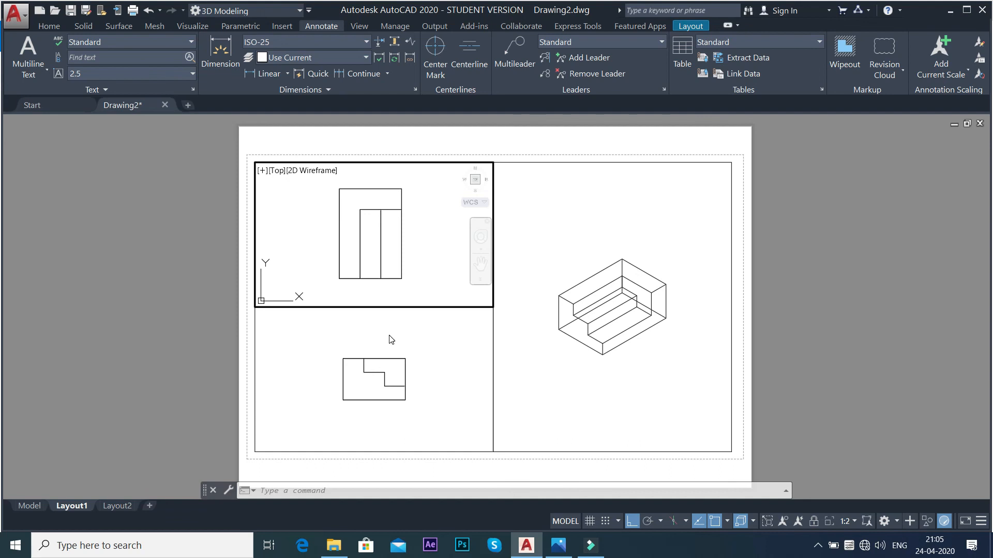
Plot Layout1 with DWG To PDF.pc3, saving Drawing2-Layout1.pdf in the AUTOCAD MY folder on the Desktop.
click(133, 13)
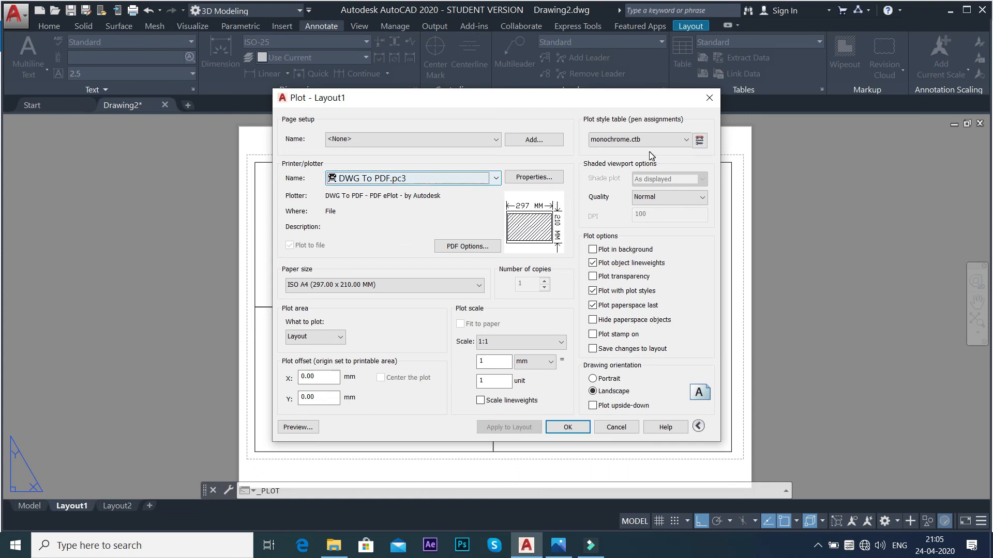
click(567, 429)
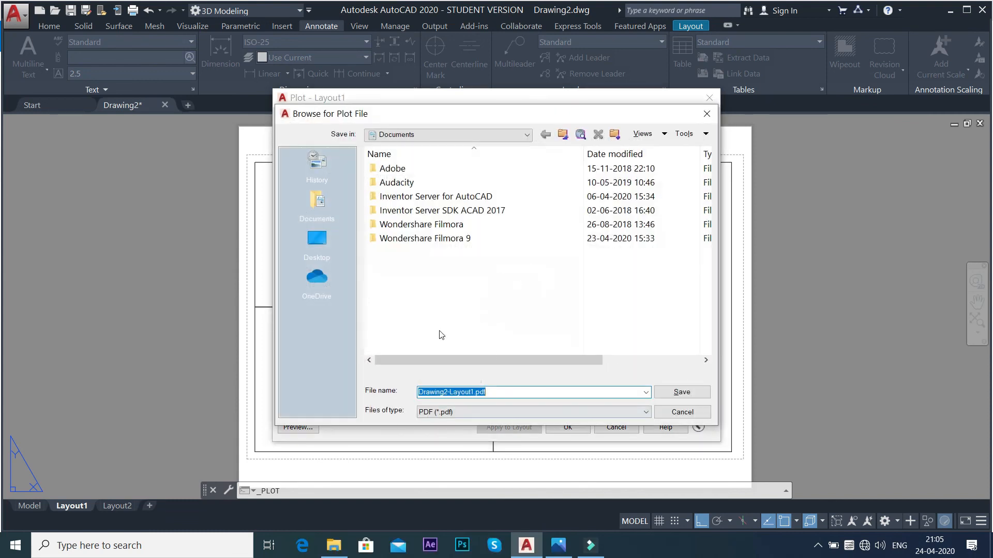
click(317, 247)
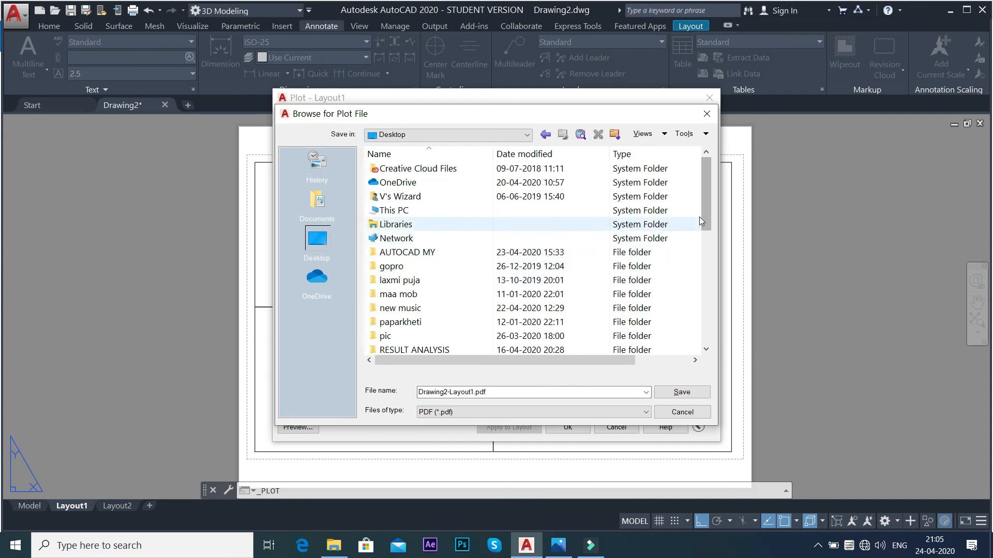
click(406, 253)
click(682, 393)
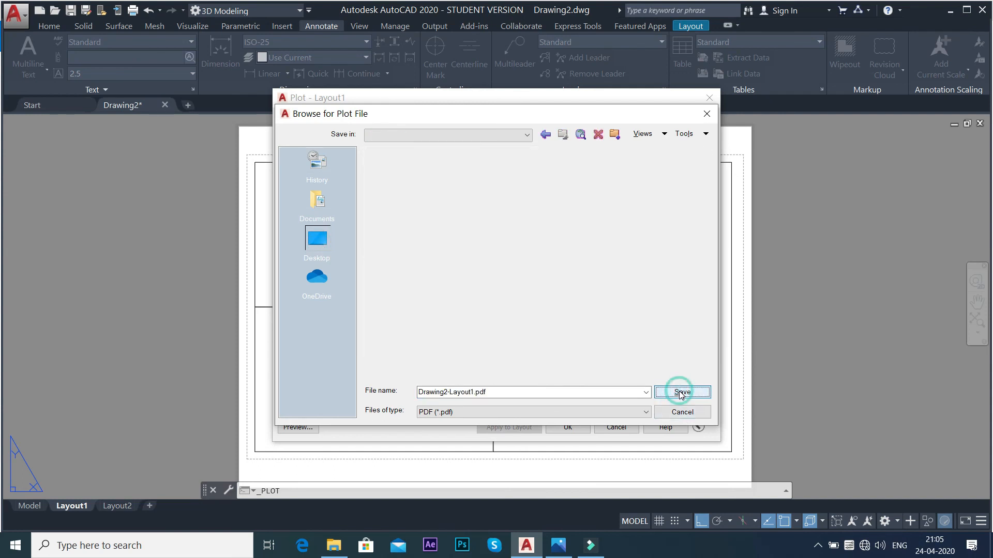
click(682, 392)
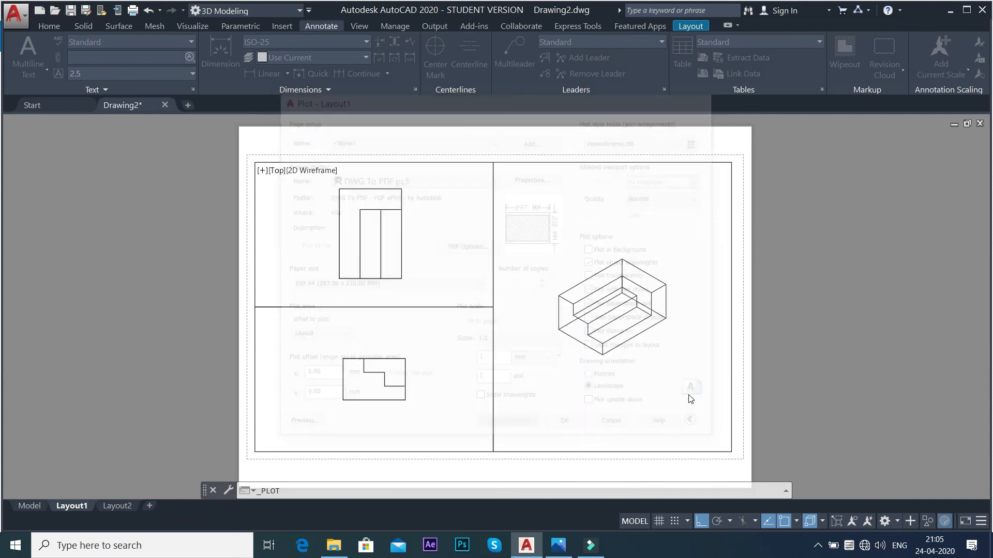